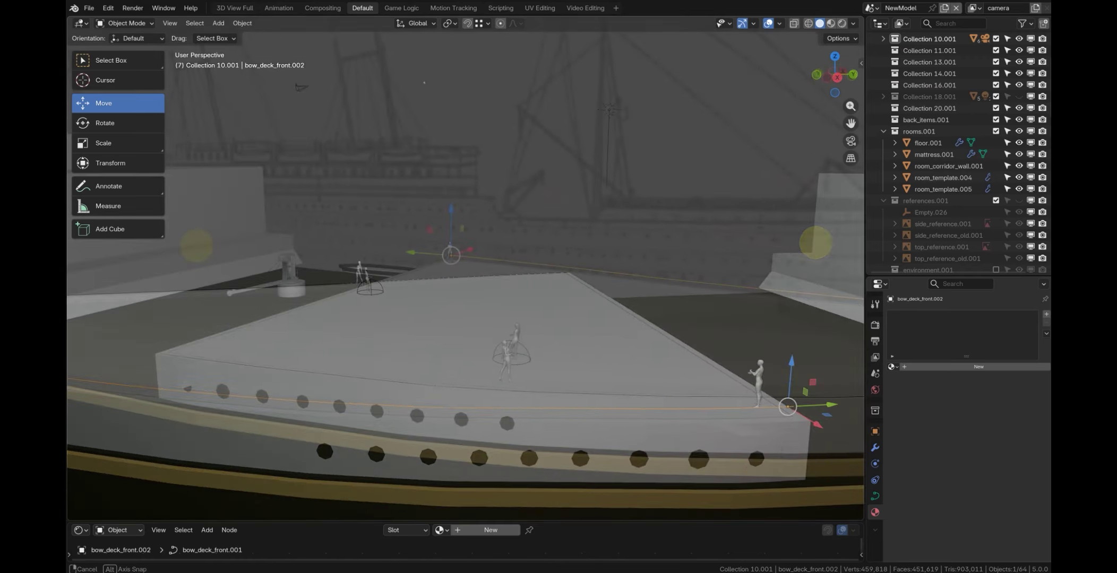
Delete the existing curve that runs along the bow deck's side edge
middle_drag(776, 256, 768, 244)
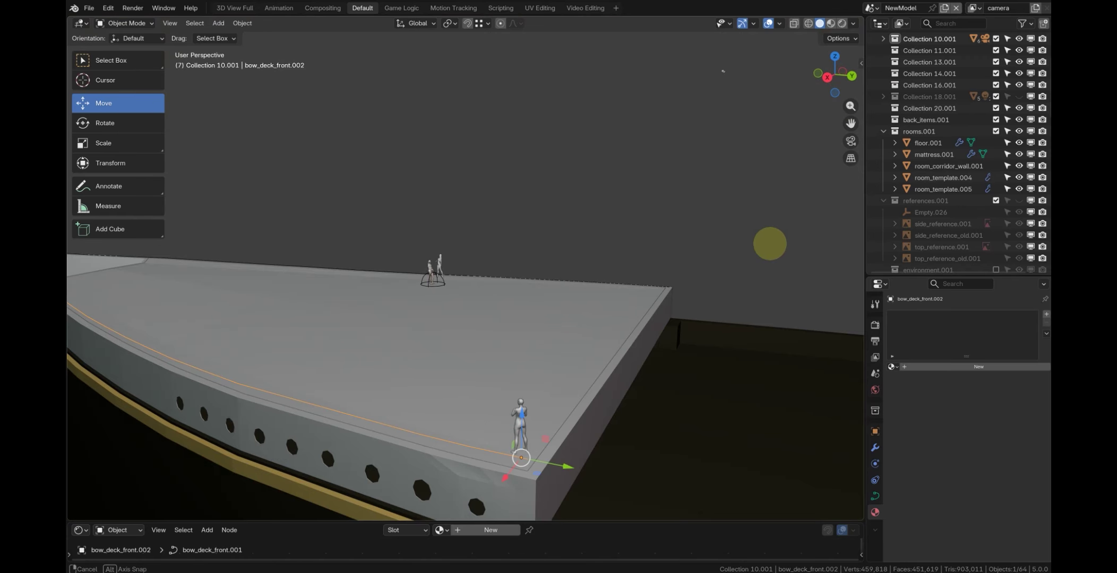
scroll(491, 339, down, 5)
shift+middle_drag(558, 315, 515, 250)
scroll(590, 323, up, 5)
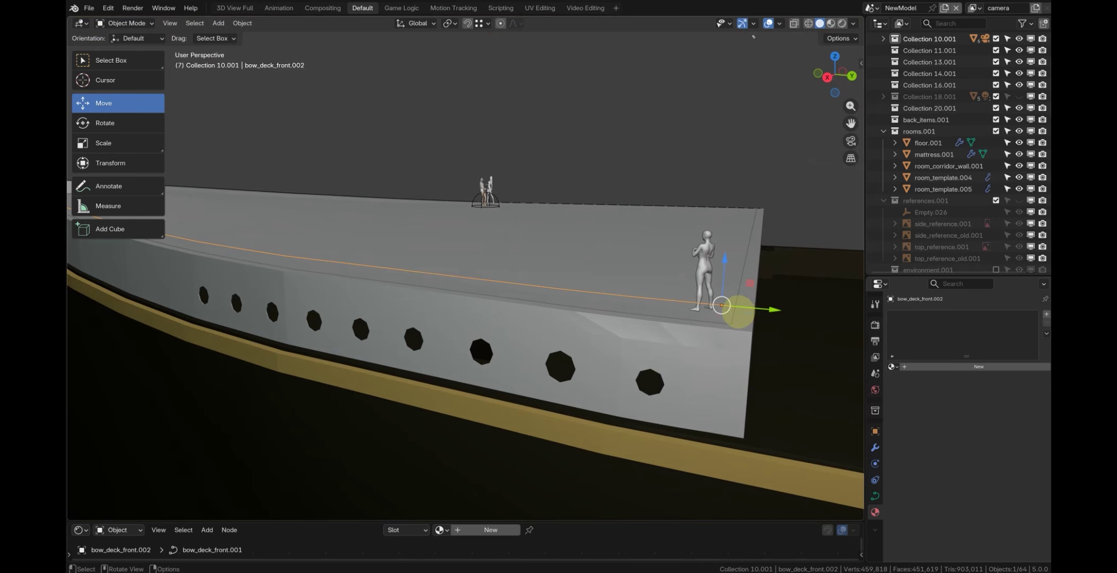
key(x)
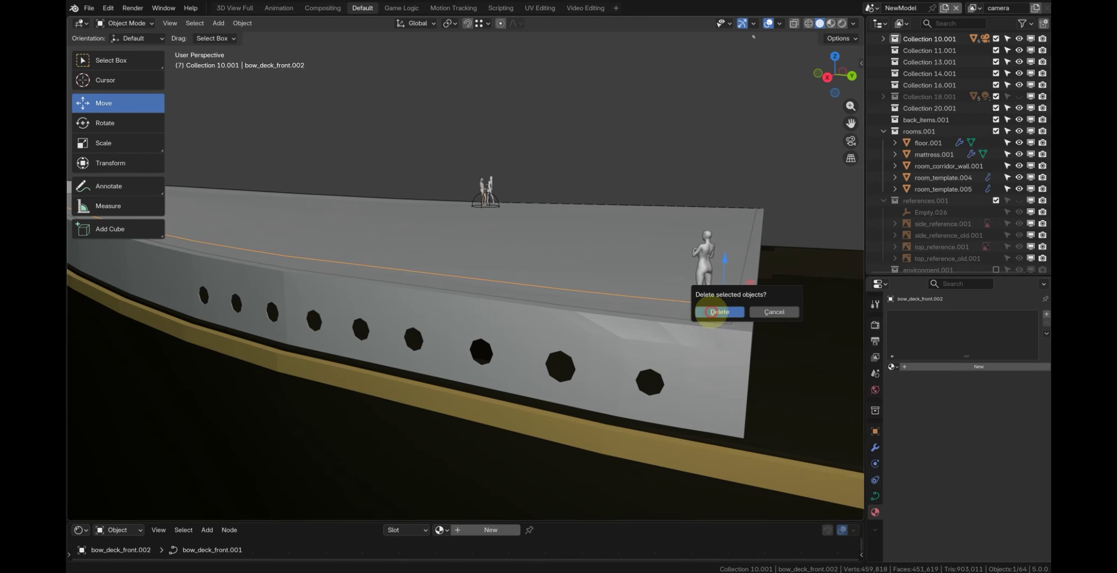
key(Return)
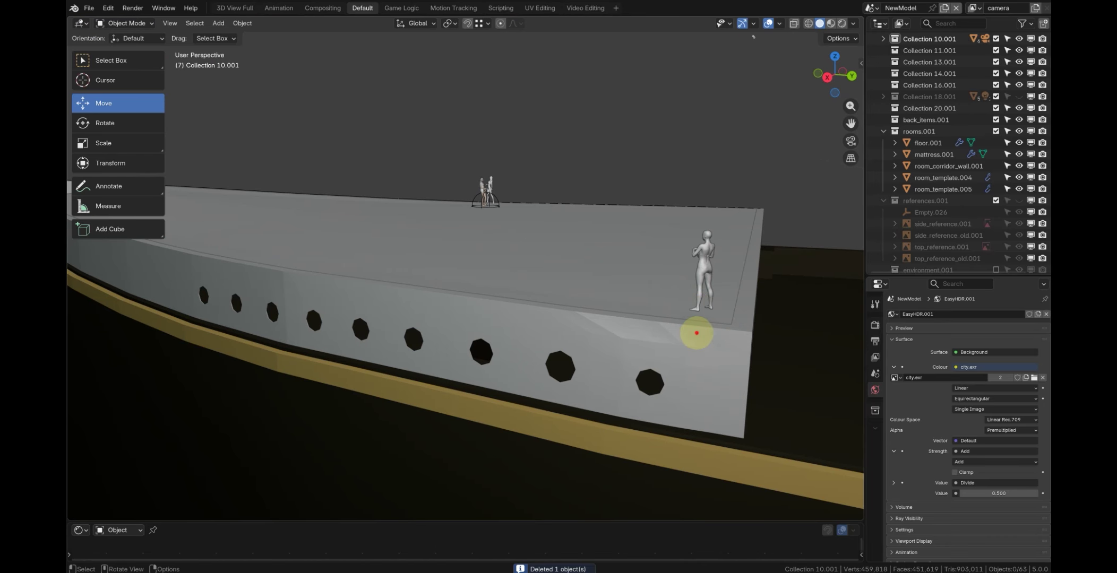
Select the upper edge loop of the bow deck's side wall, leaving out the vertices along the straight aft edge
click(681, 336)
key(Tab)
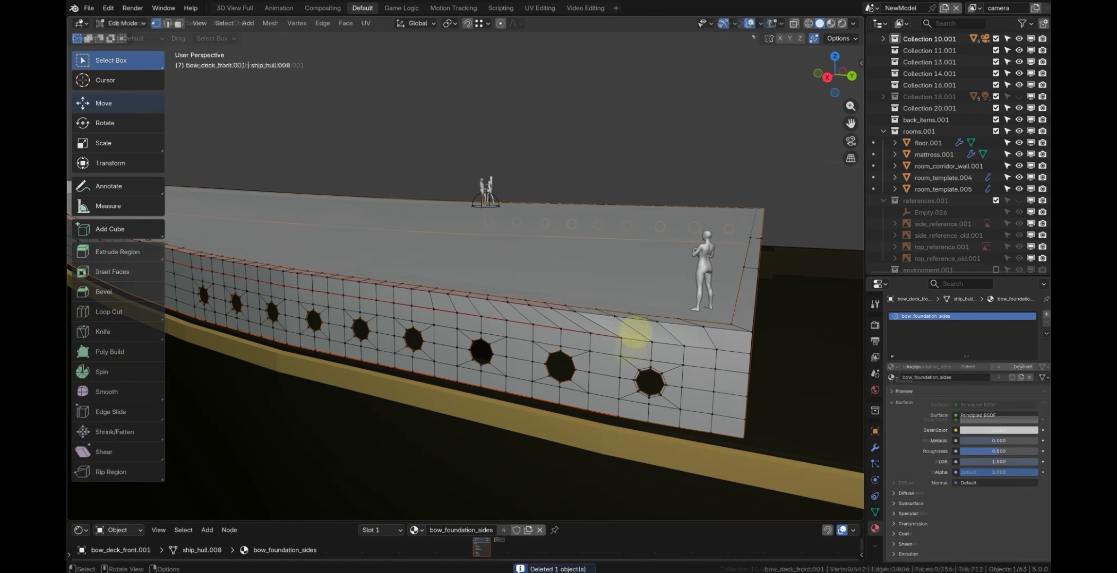
alt+click(679, 323)
middle_drag(679, 319, 639, 315)
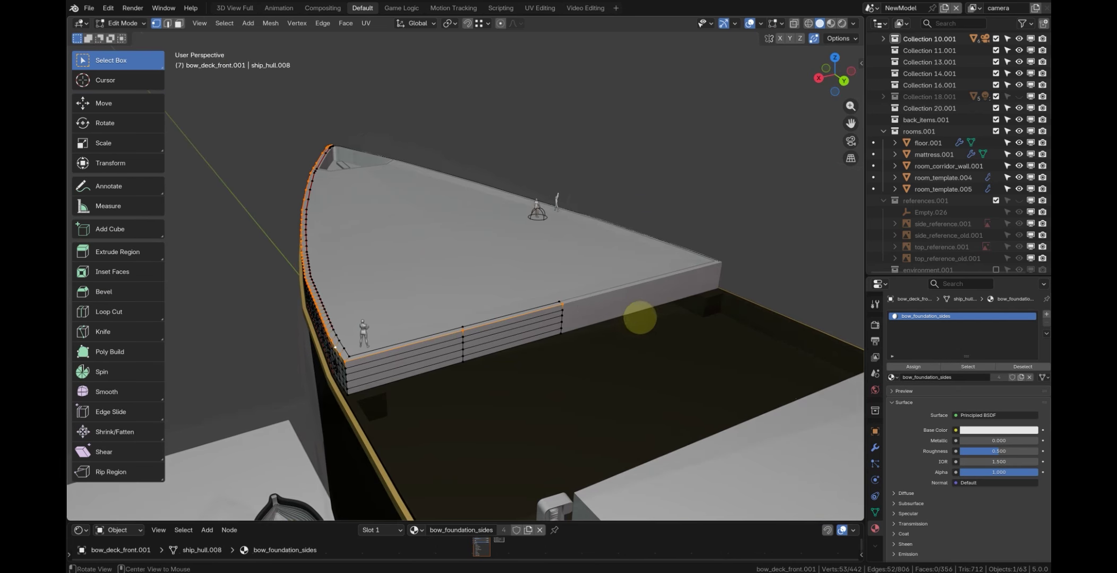
key(b)
shift+drag(423, 279, 784, 473)
scroll(568, 386, up, 3)
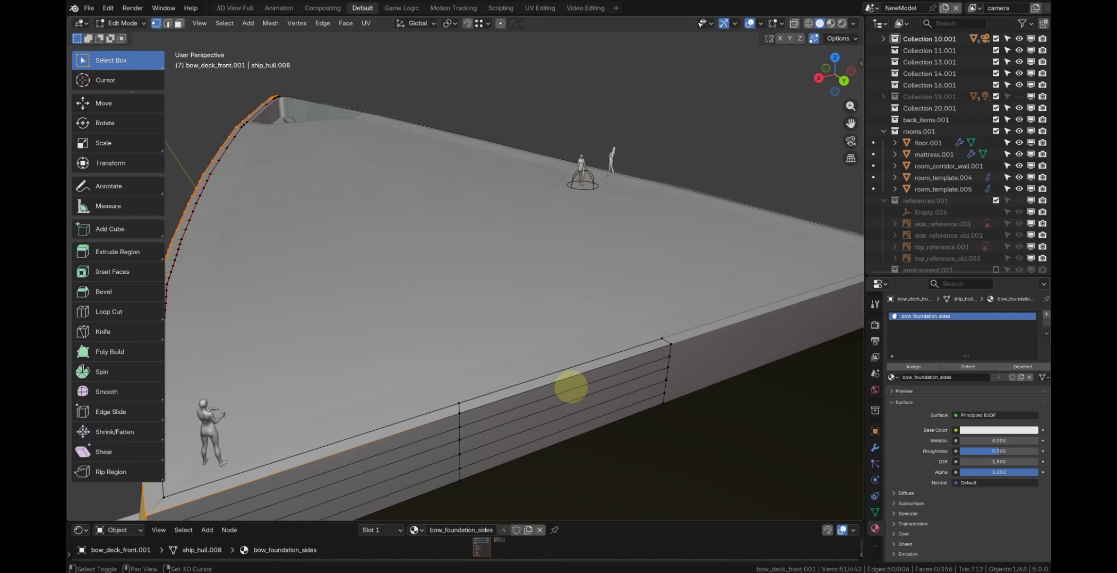
Duplicate the selected edge loop and raise the copy about 1.11 m along Z
middle_drag(569, 387, 738, 366)
key(g)
key(z)
click(712, 341)
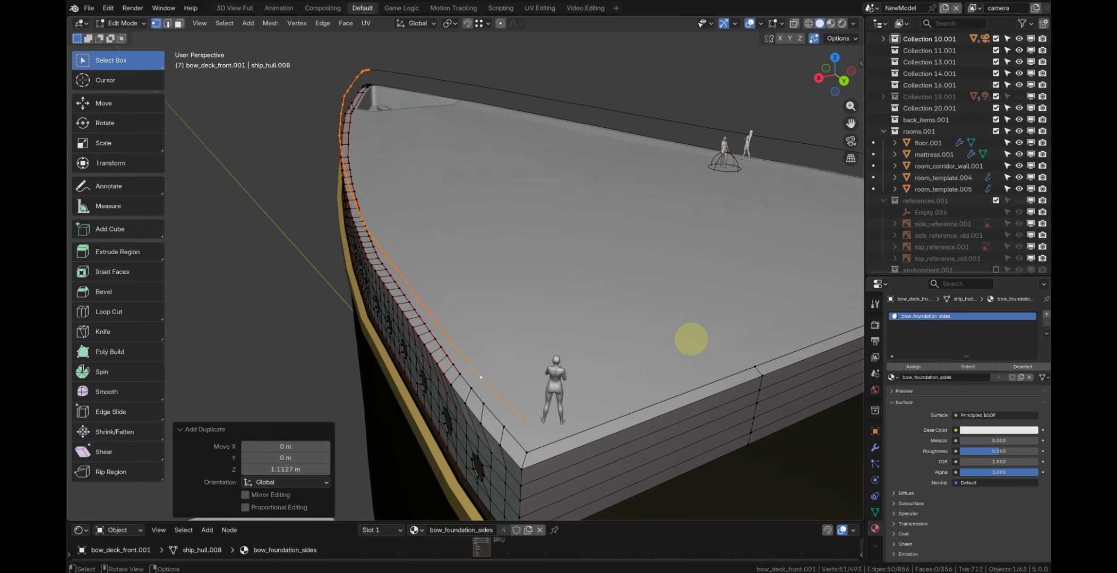
Separate the duplicated edge loop from the bow deck mesh and select only the new edge object
key(Tab)
key(Tab)
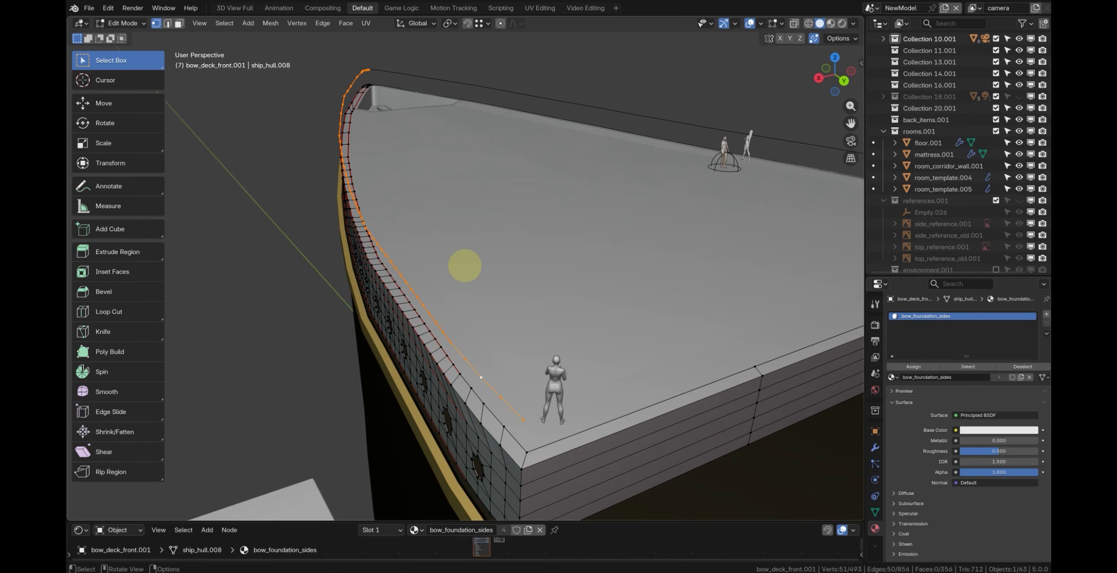
key(p)
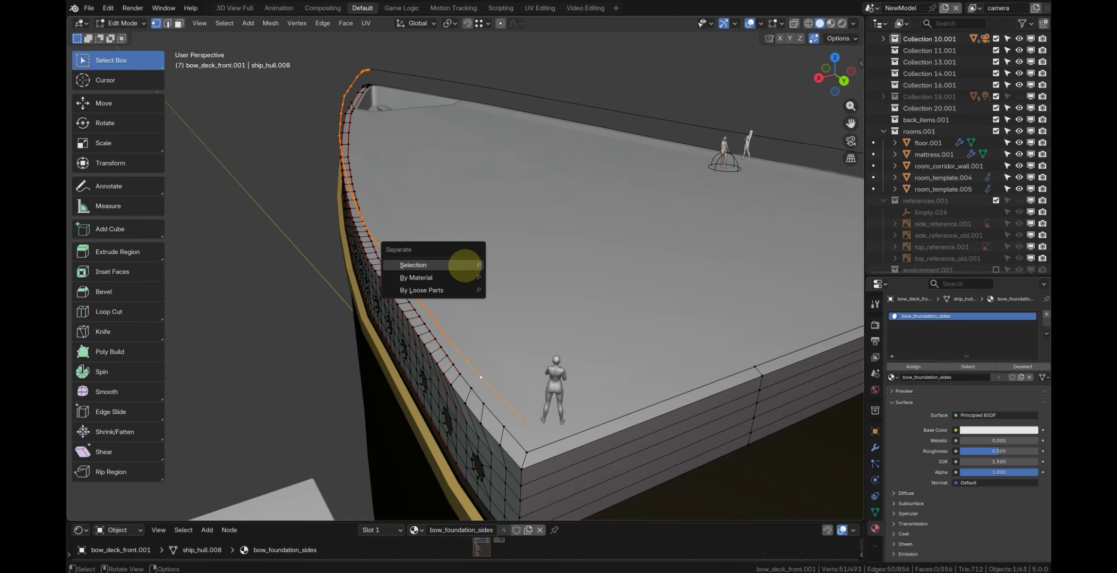
click(465, 266)
key(Tab)
scroll(263, 122, down, 4)
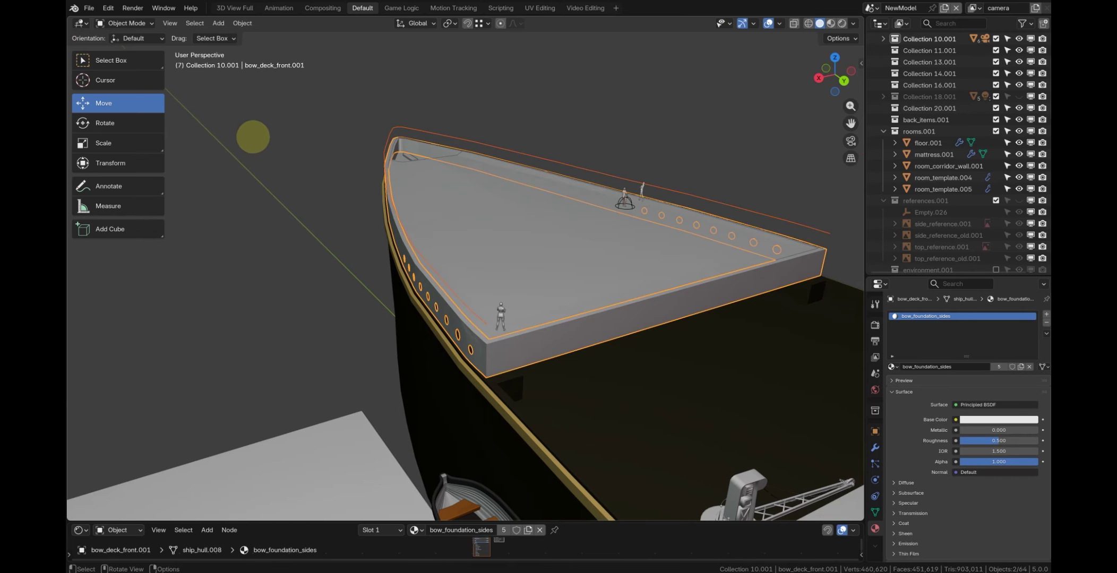
middle_drag(354, 177, 569, 164)
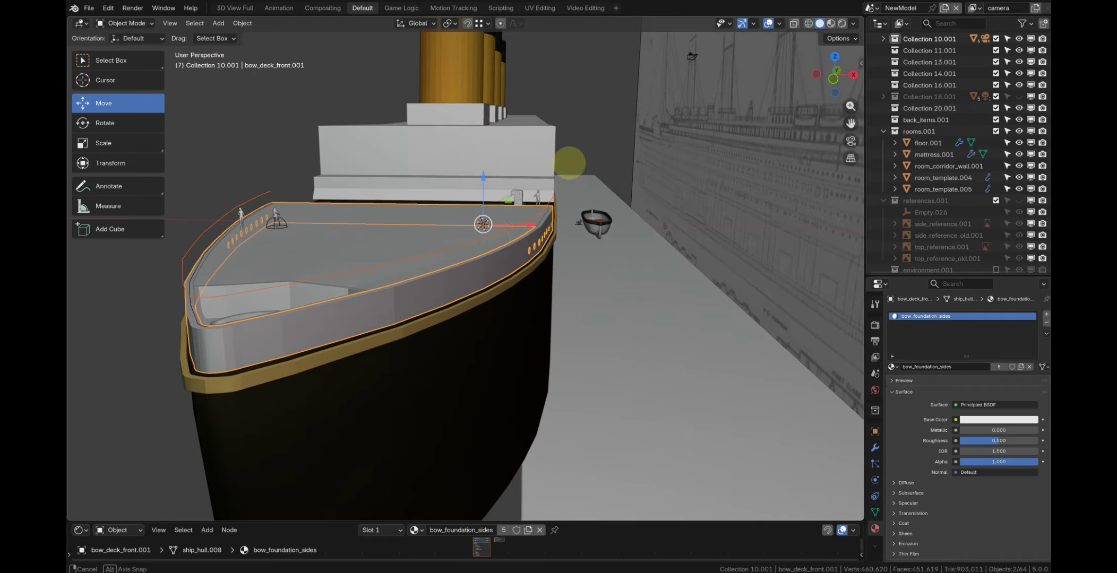
middle_drag(445, 266, 443, 204)
click(465, 145)
middle_drag(562, 134, 492, 154)
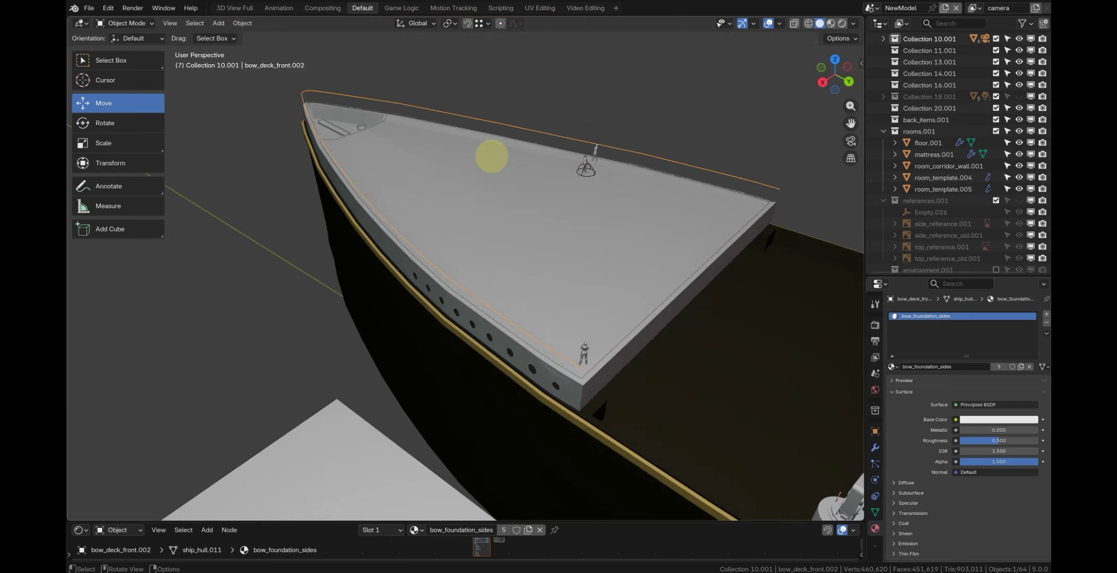
Examine the vertices of the separated edge line along the deck side and near the aft corner
key(Tab)
scroll(510, 342, up, 3)
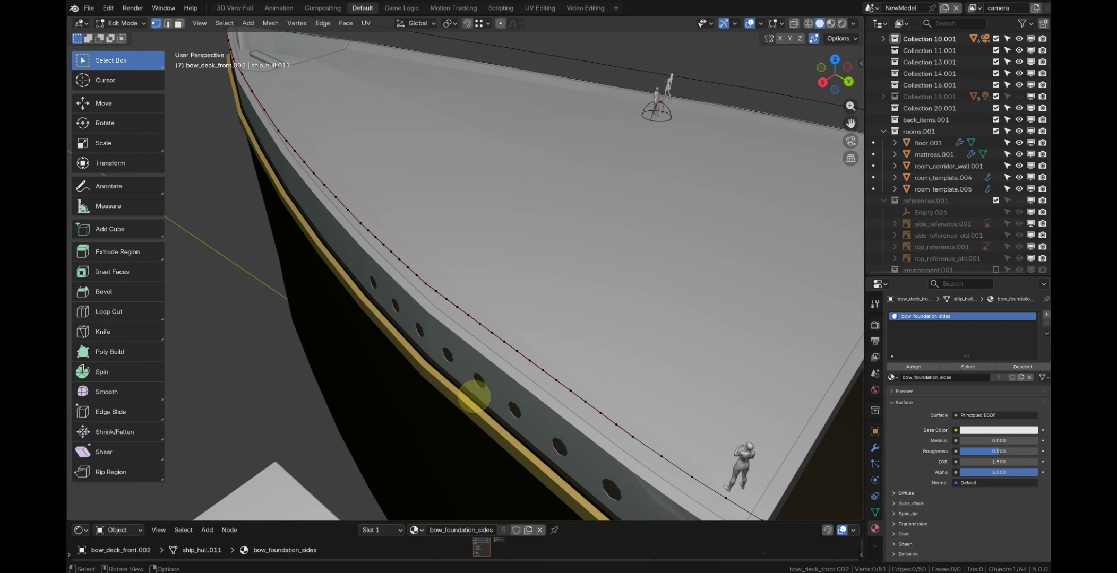
scroll(474, 356, down, 3)
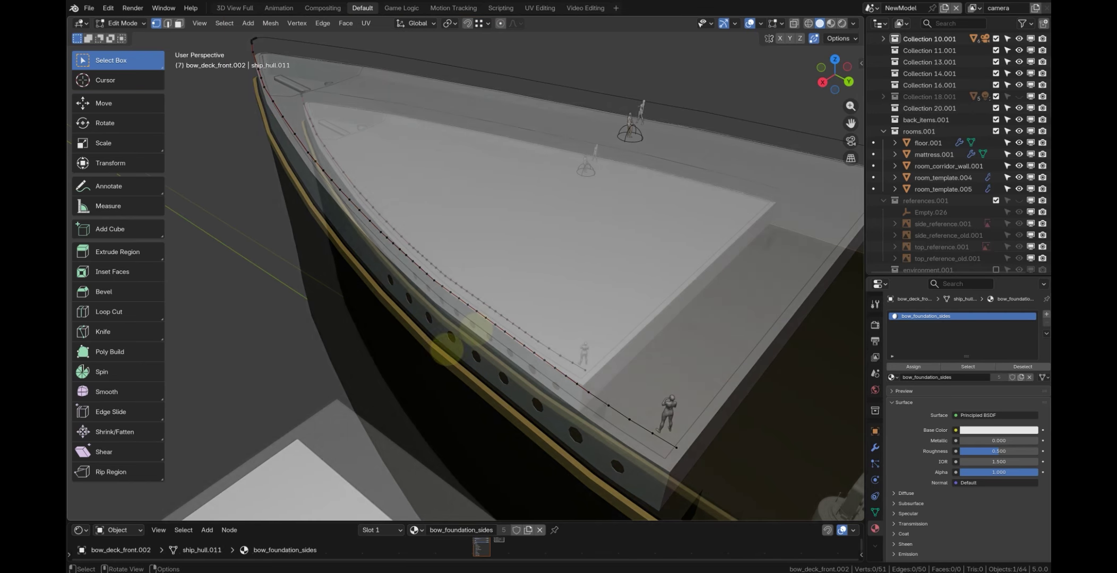
key(Tab)
key(Tab)
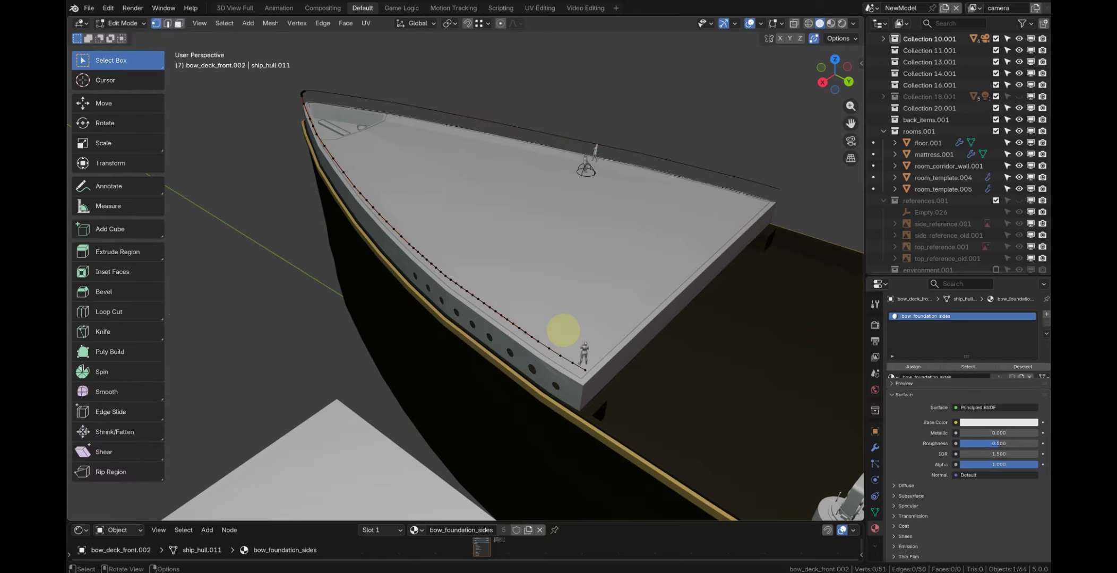
scroll(611, 425, up, 3)
middle_drag(622, 416, 584, 350)
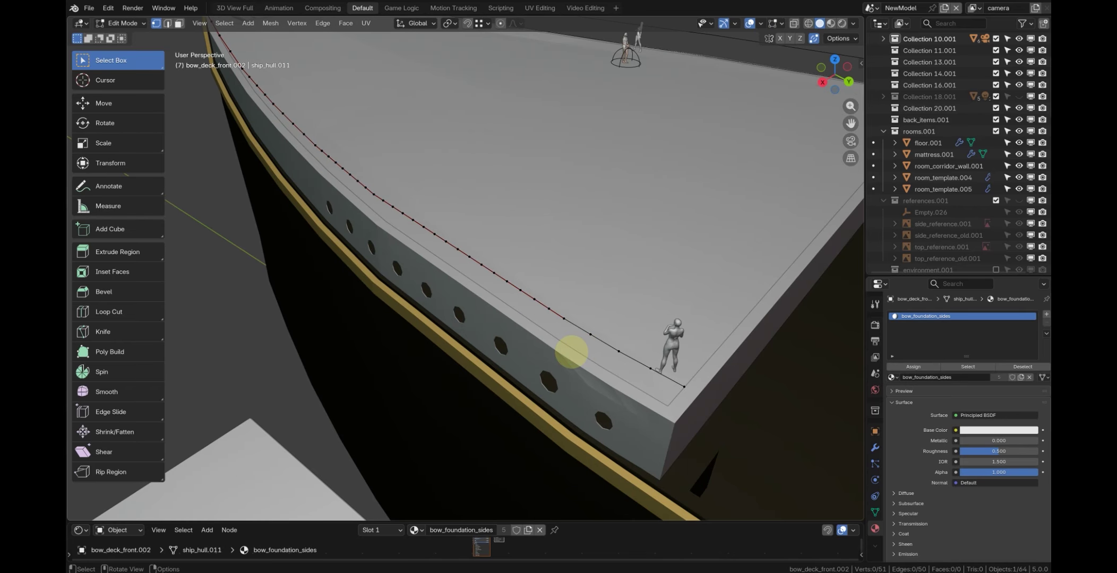
key(Tab)
scroll(589, 342, down, 2)
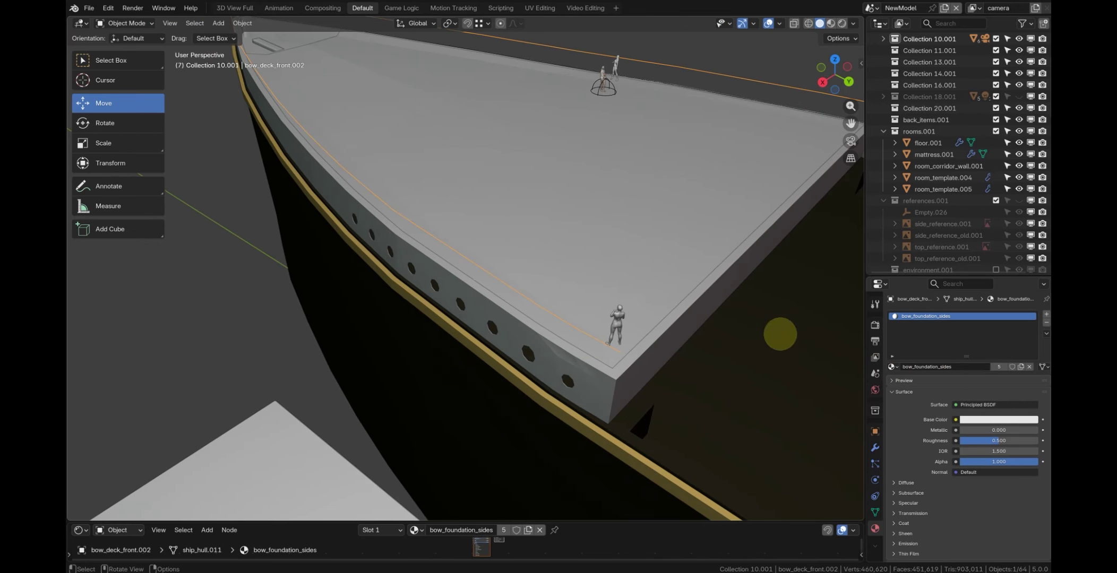
Convert the separated edge object to a curve and show its curve data settings
click(242, 22)
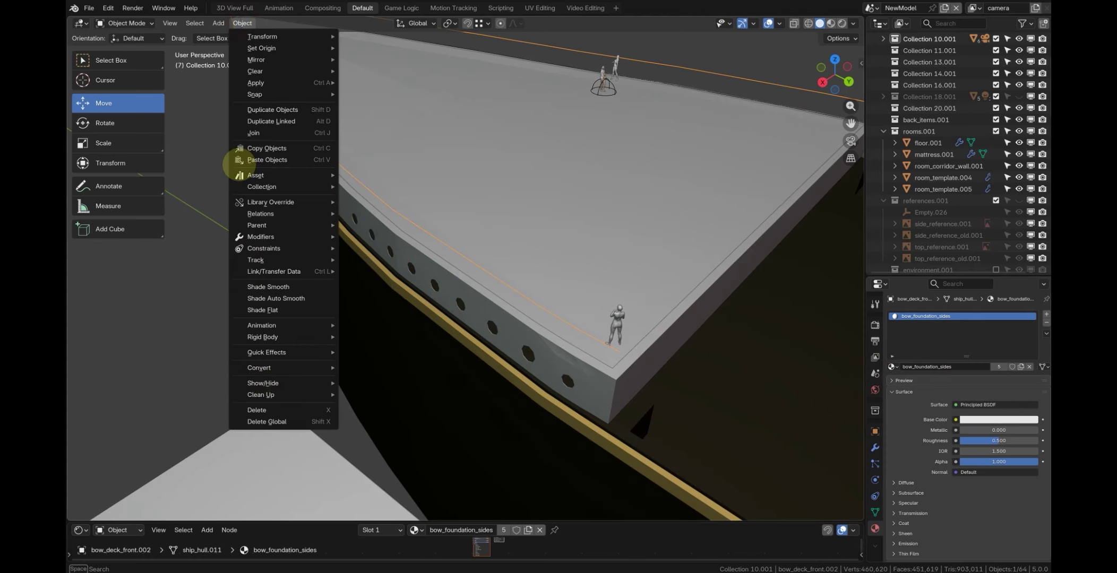
mouse_move(304, 359)
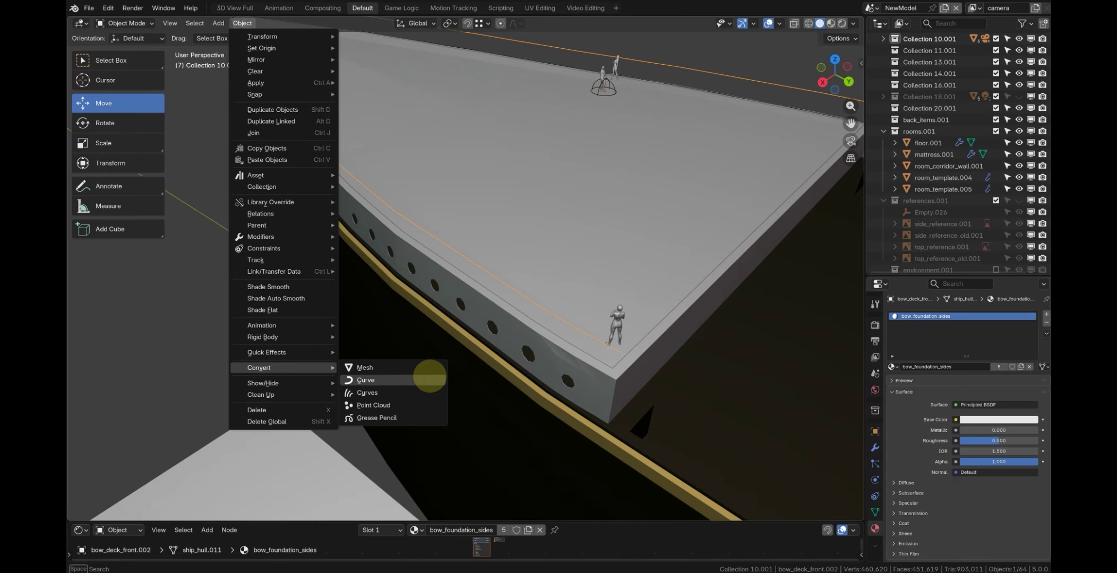
click(429, 376)
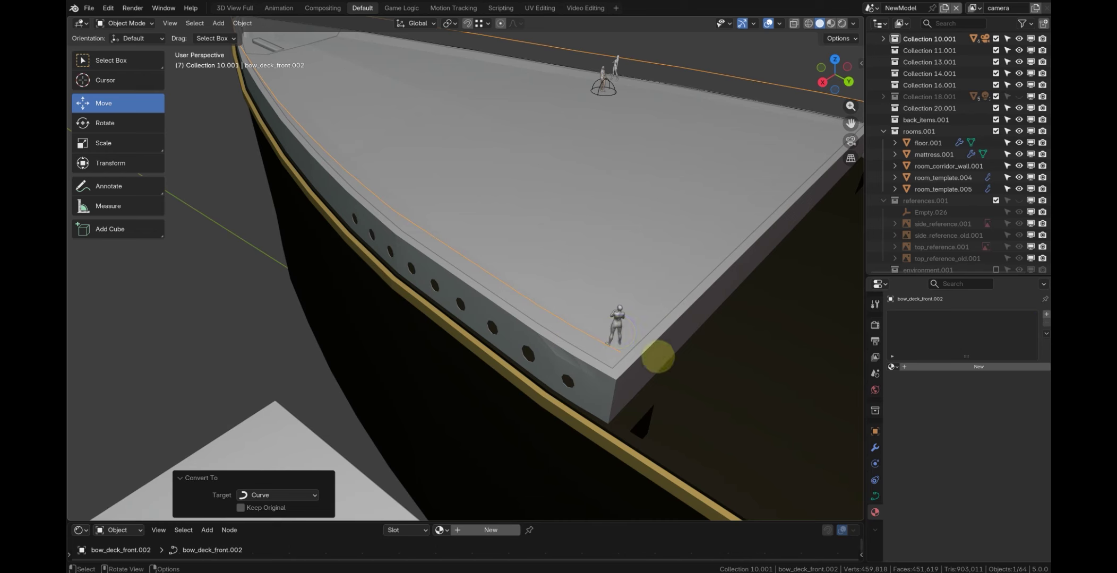
click(874, 496)
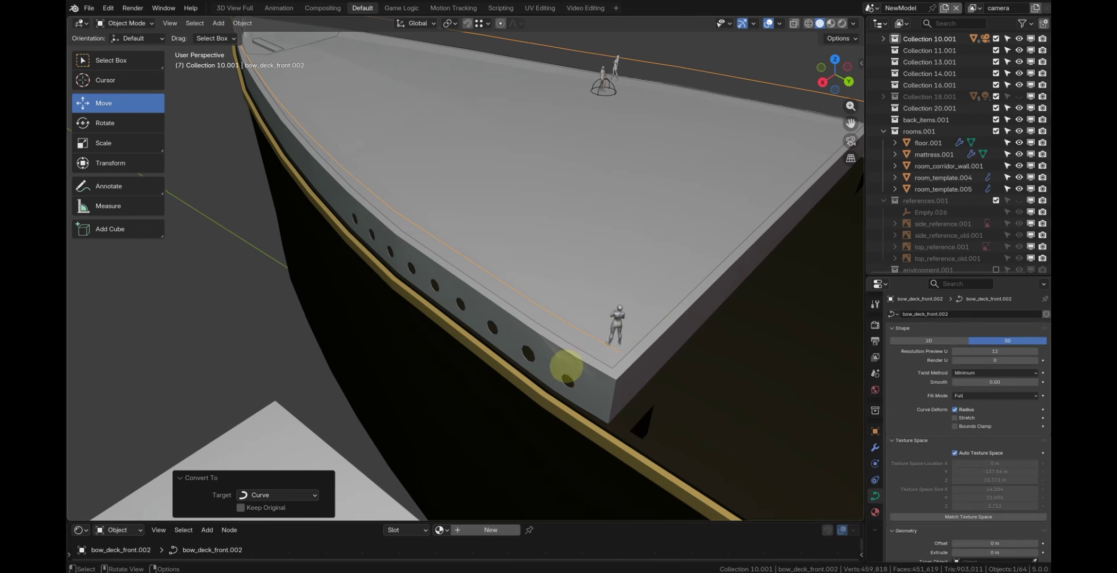
Snap the 3D cursor to the curve's end point beside the standing figure at the deck's aft corner
scroll(566, 366, up, 3)
key(Tab)
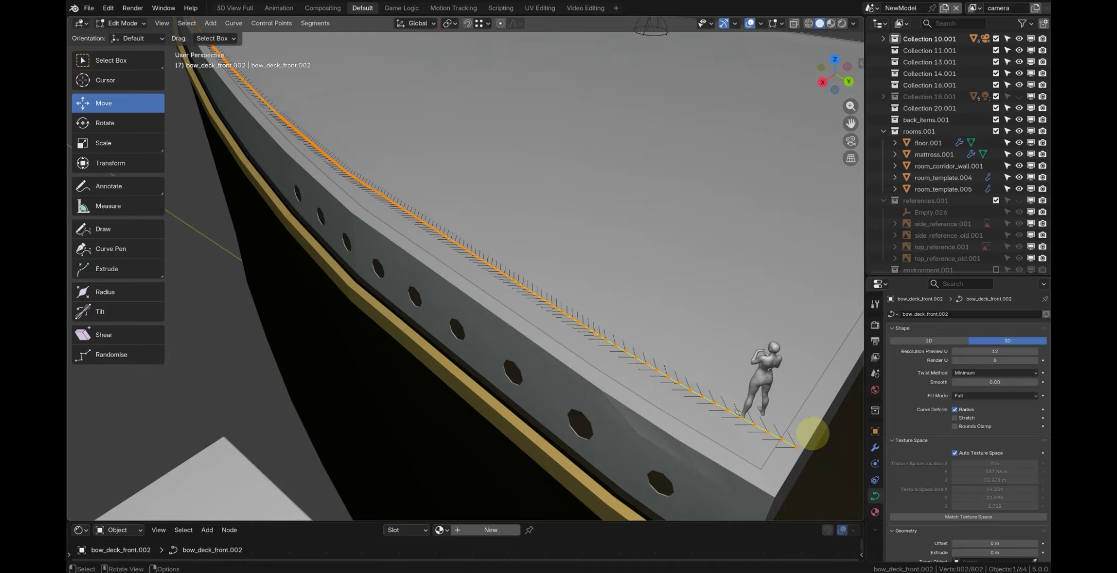
click(724, 410)
key(shift+s)
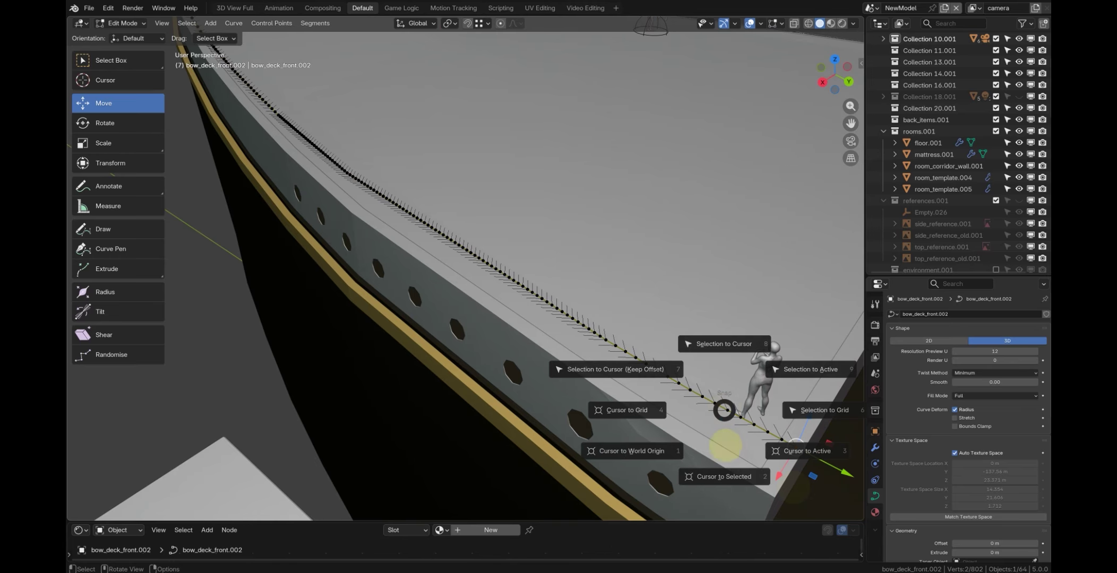
click(725, 474)
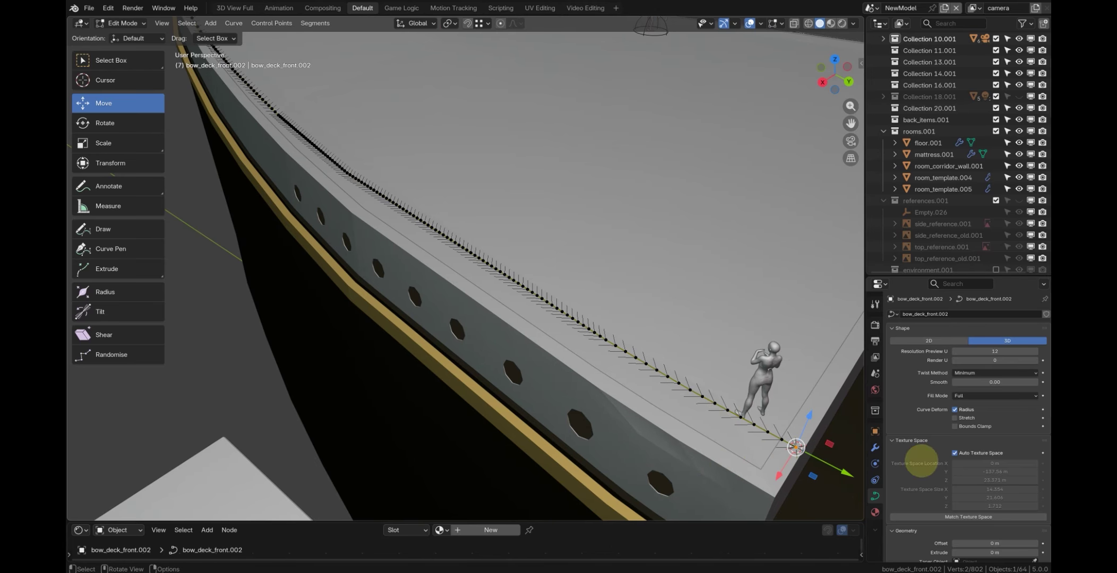
Set the curve object's origin to the 3D cursor
key(Tab)
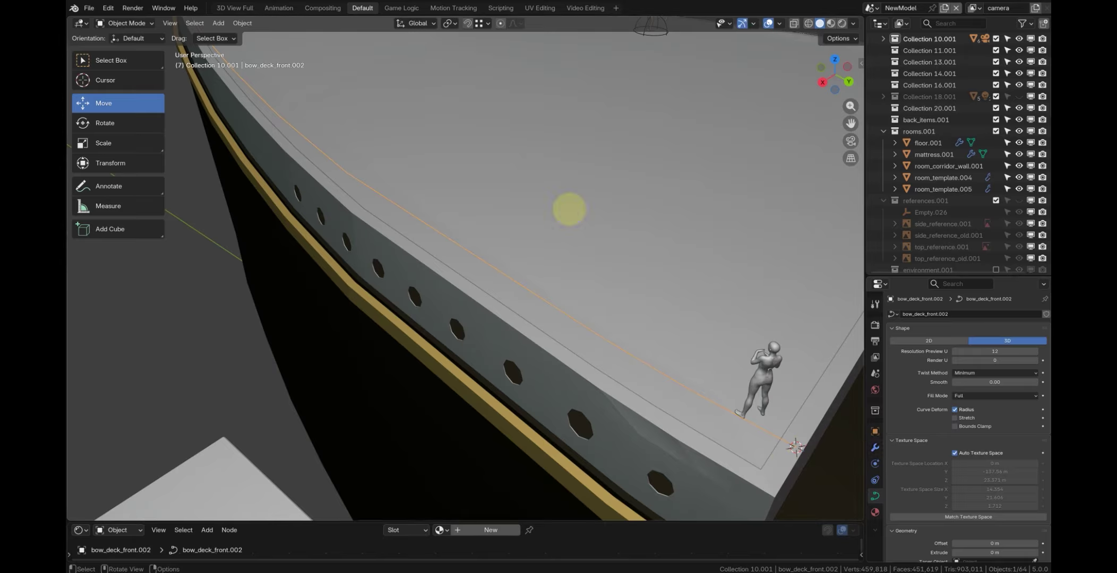
click(242, 23)
mouse_move(287, 53)
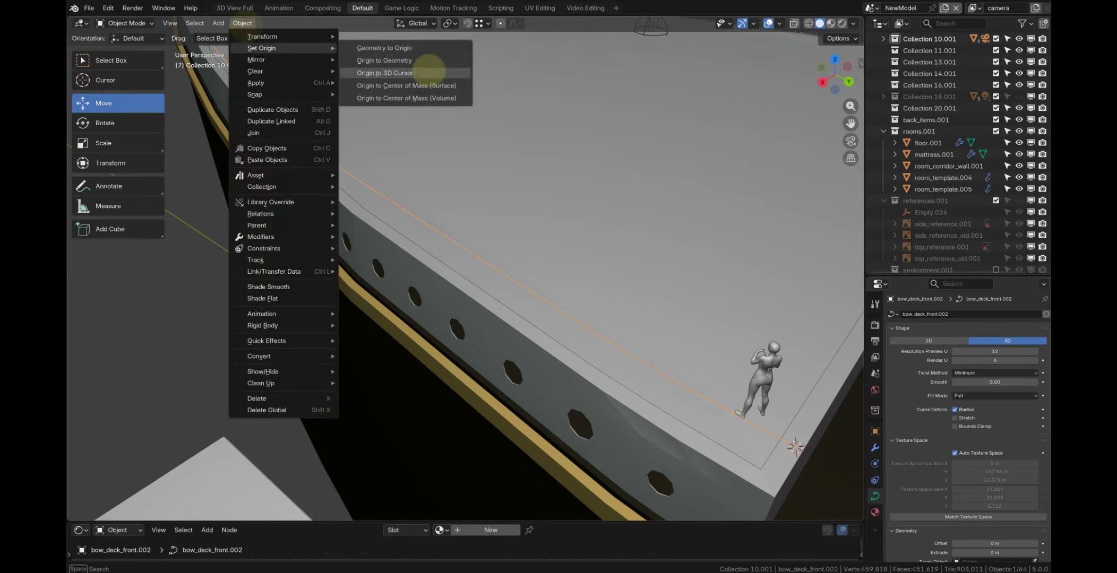
click(429, 70)
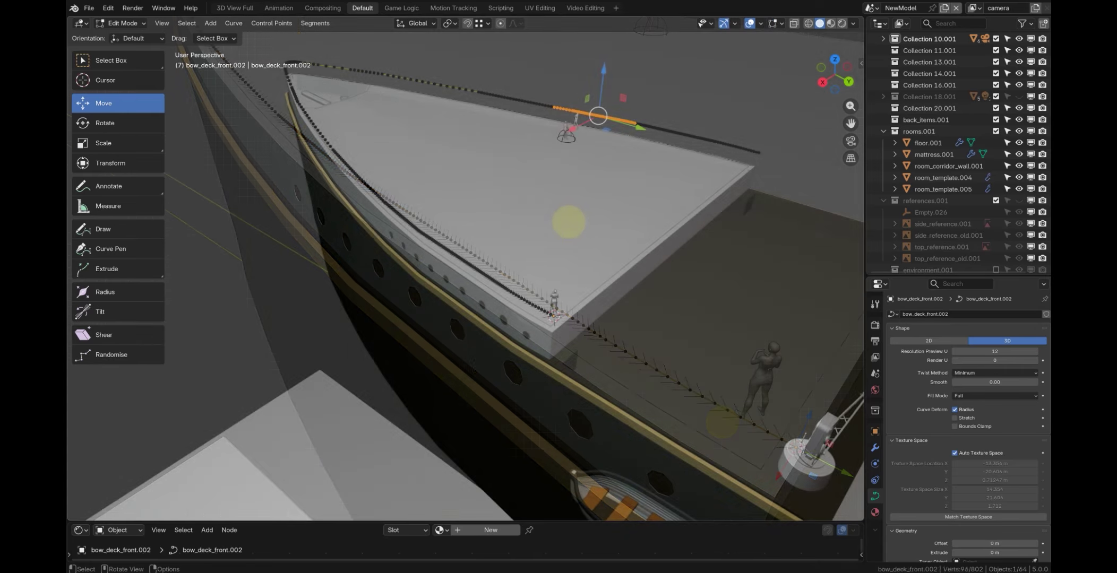
Examine the curve's points around the bow tip from above and the origin at the deck's aft corner
key(KP_7)
scroll(552, 226, down, 4)
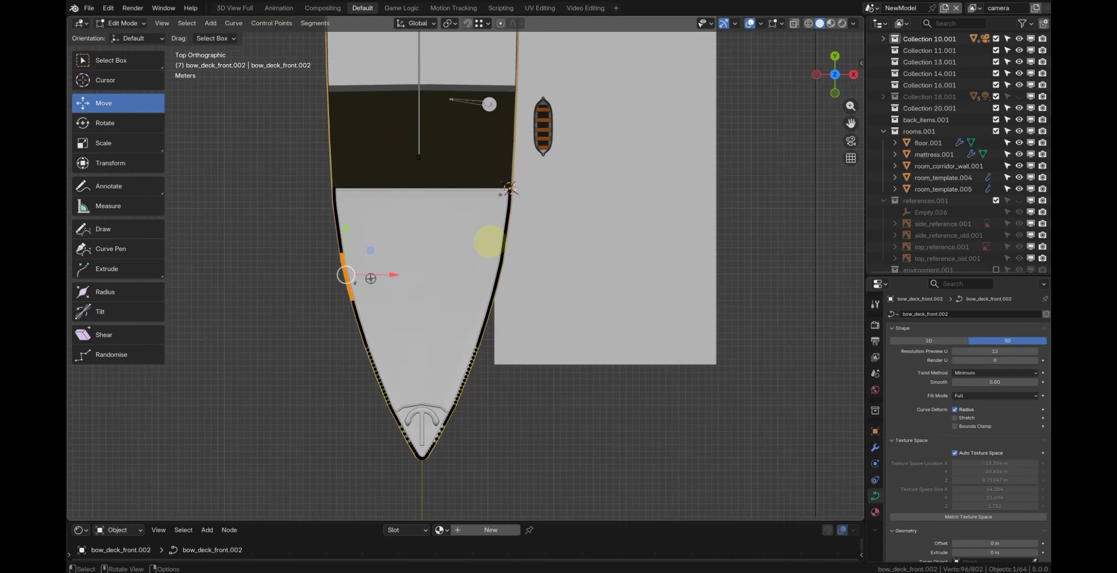
scroll(475, 305, up, 4)
shift+middle_drag(560, 261, 669, 0)
scroll(536, 298, up, 5)
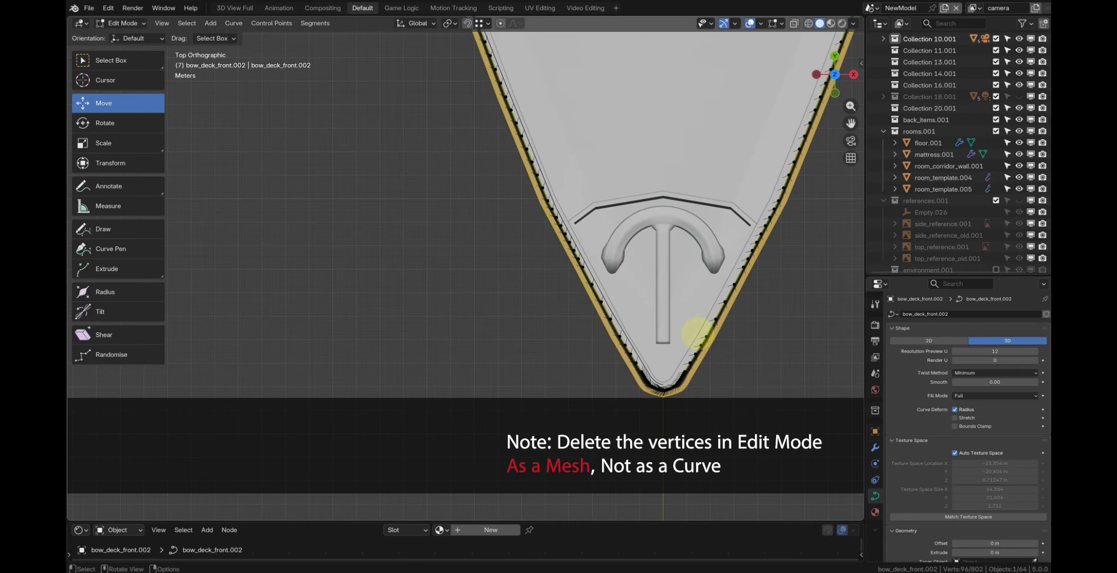
shift+middle_drag(586, 215, 533, 184)
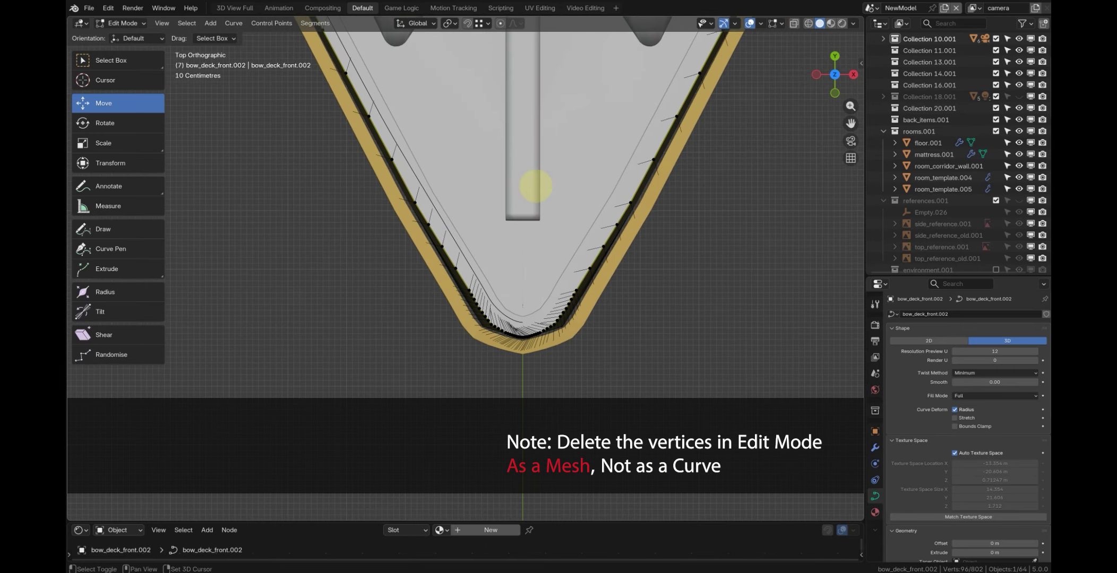
scroll(536, 187, up, 4)
shift+middle_drag(628, 304, 516, 176)
scroll(515, 177, up, 4)
scroll(526, 212, up, 4)
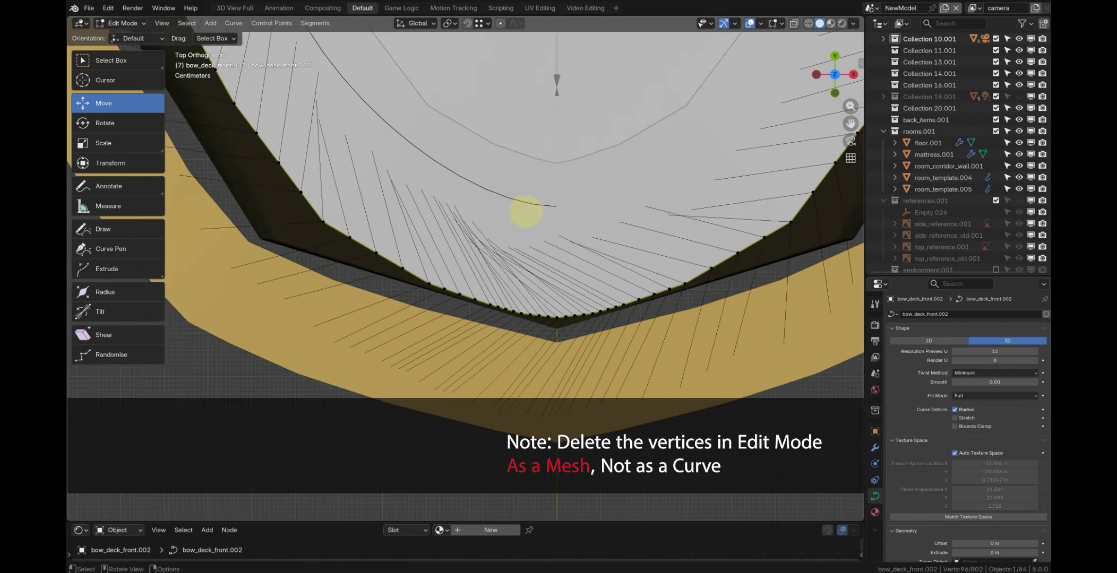
shift+middle_drag(530, 259, 318, 216)
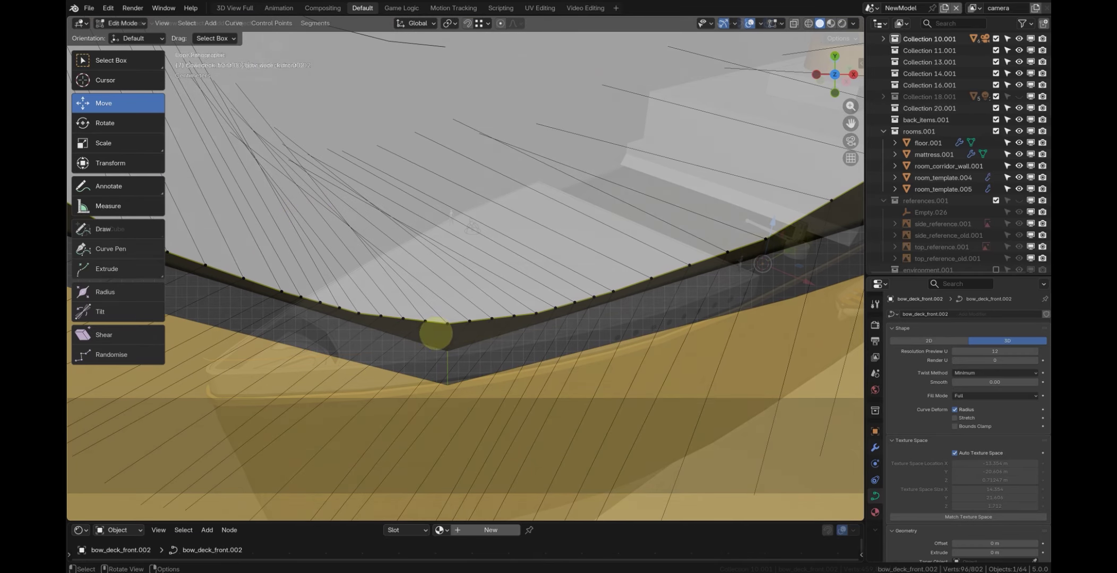
scroll(744, 251, down, 3)
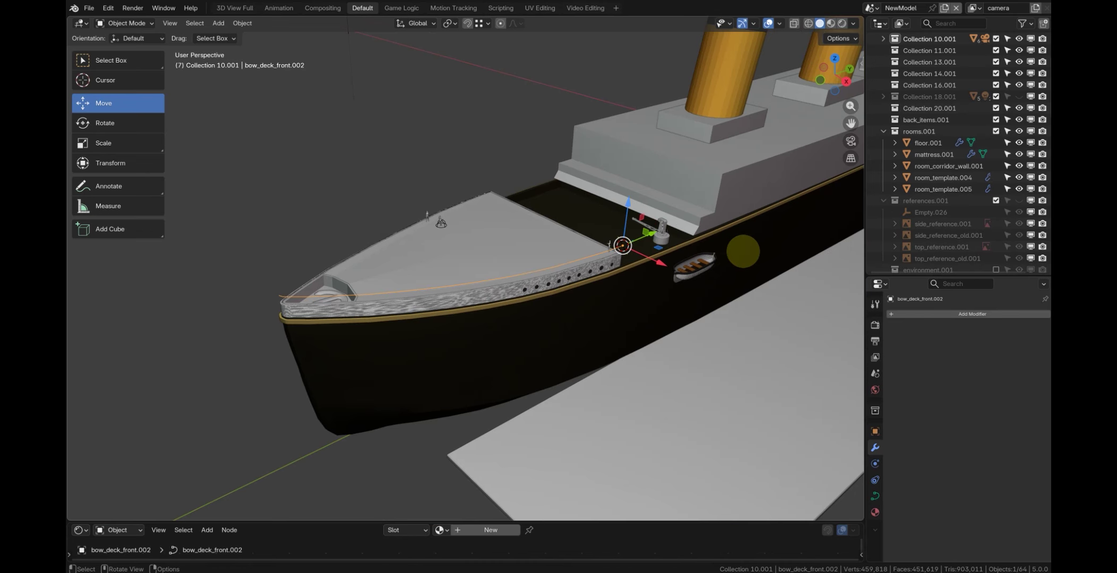
scroll(744, 251, up, 5)
shift+middle_drag(581, 244, 191, 250)
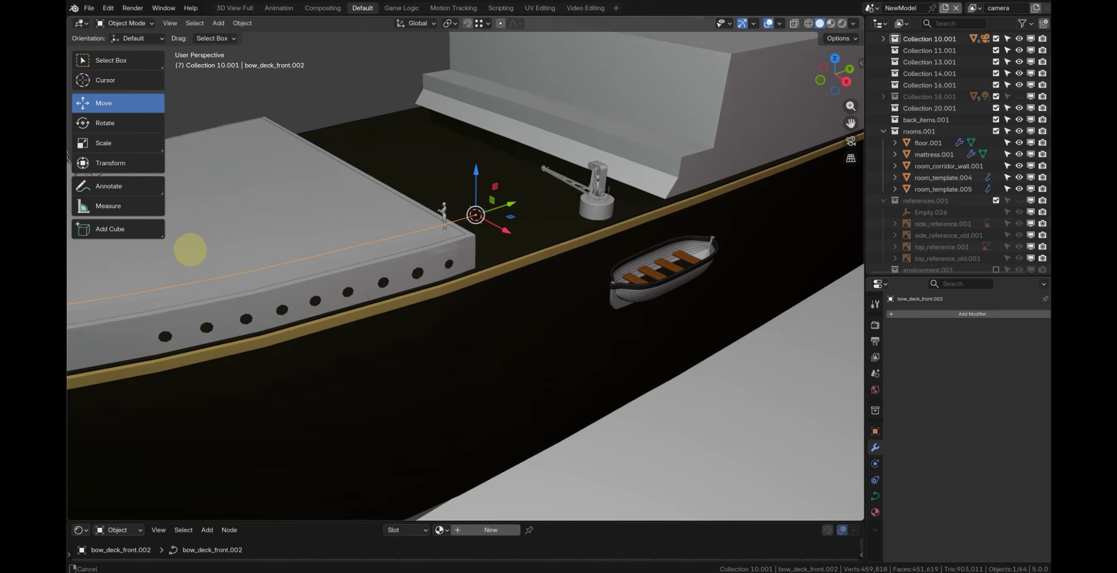
Add a cylinder mesh with 16 vertices at the 3D cursor on the curve's aft end
scroll(190, 250, up, 5)
shift+middle_drag(290, 290, 290, 294)
key(shift+a)
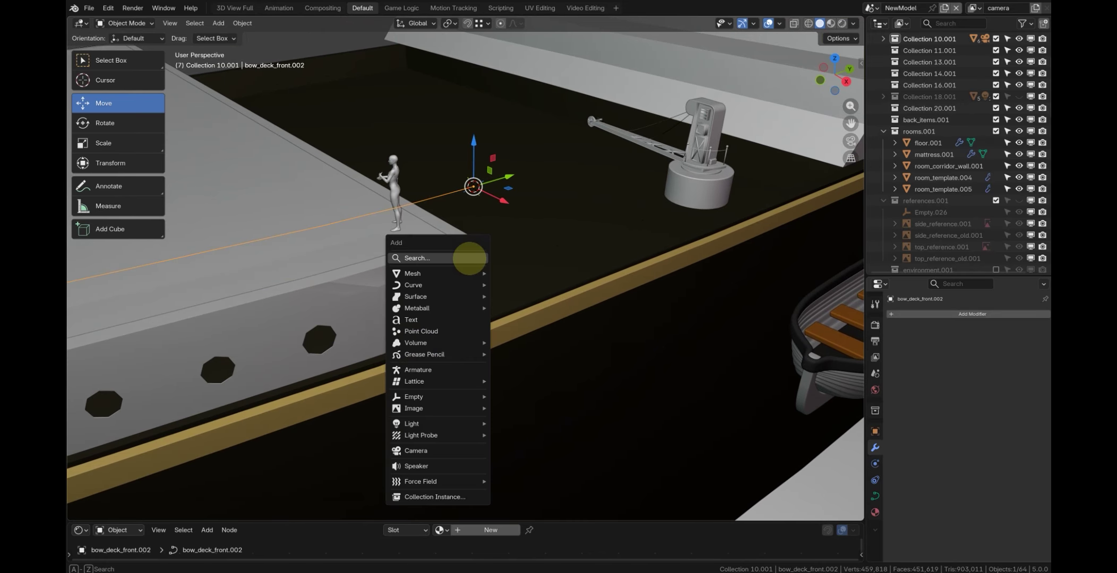
mouse_move(462, 274)
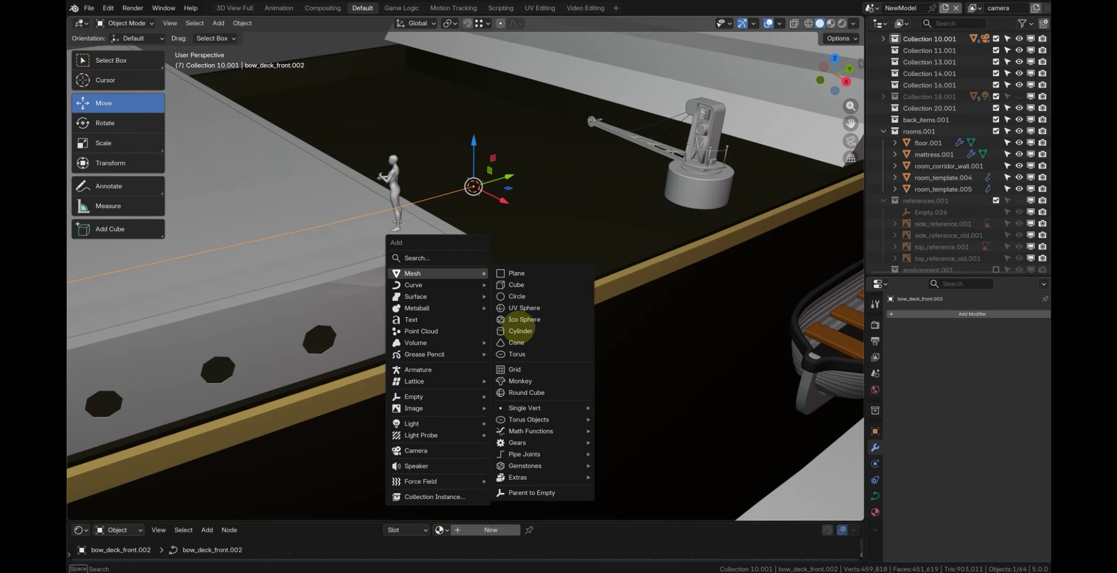
click(519, 331)
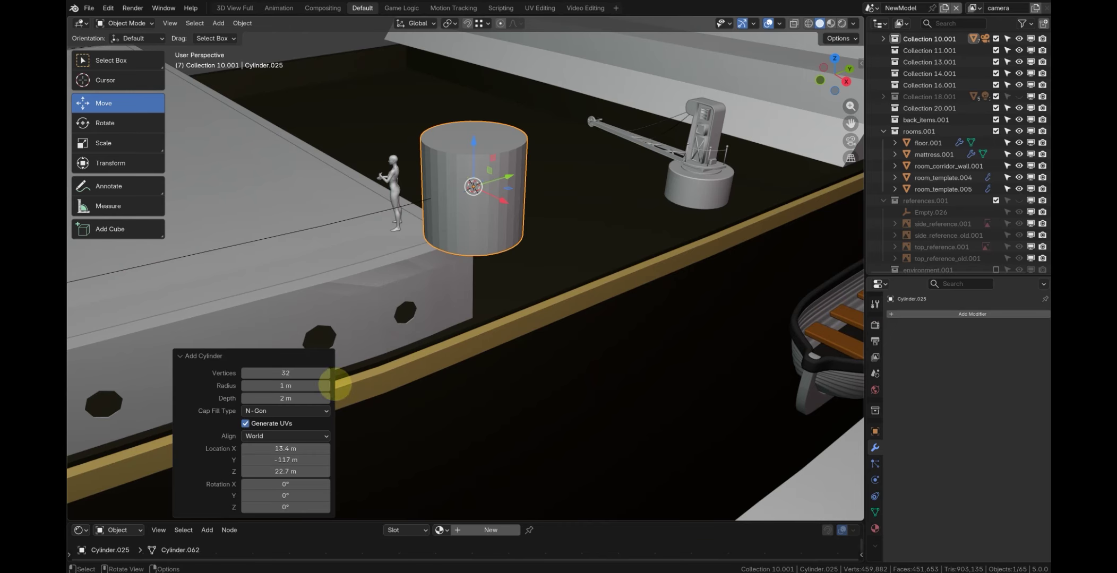
click(290, 374)
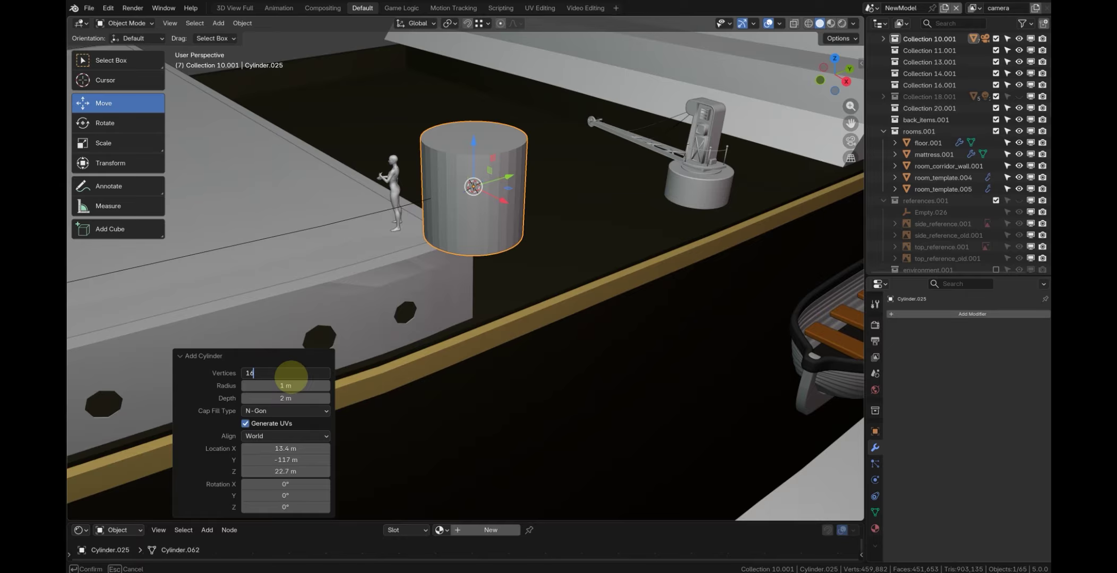
key(Return)
Scale the cylinder's whole mesh down in Edit Mode to a diameter of about 0.05 m
key(Tab)
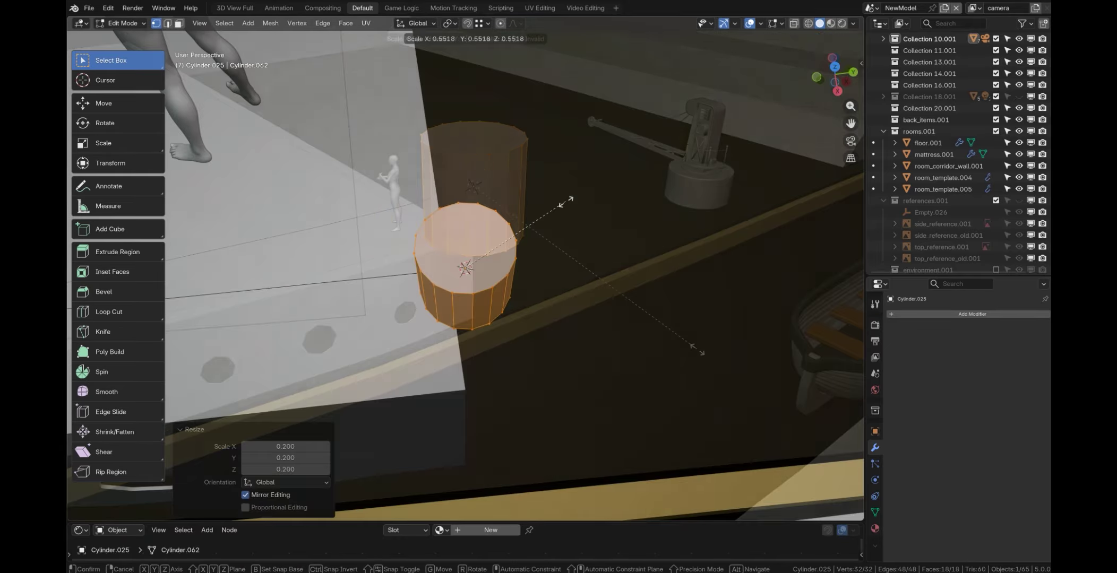
key(s)
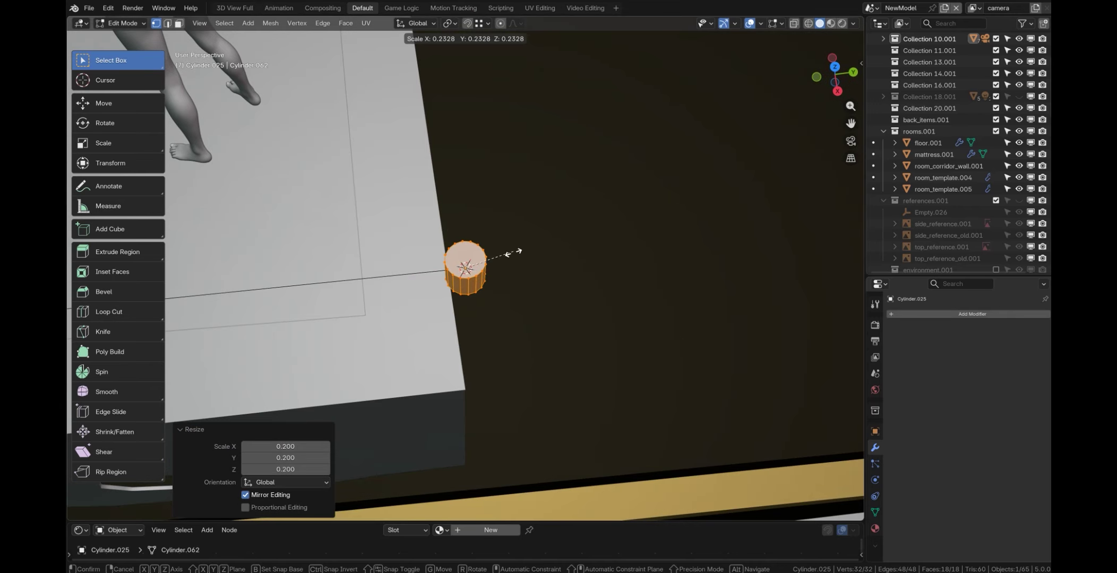
click(494, 260)
key(KP_3)
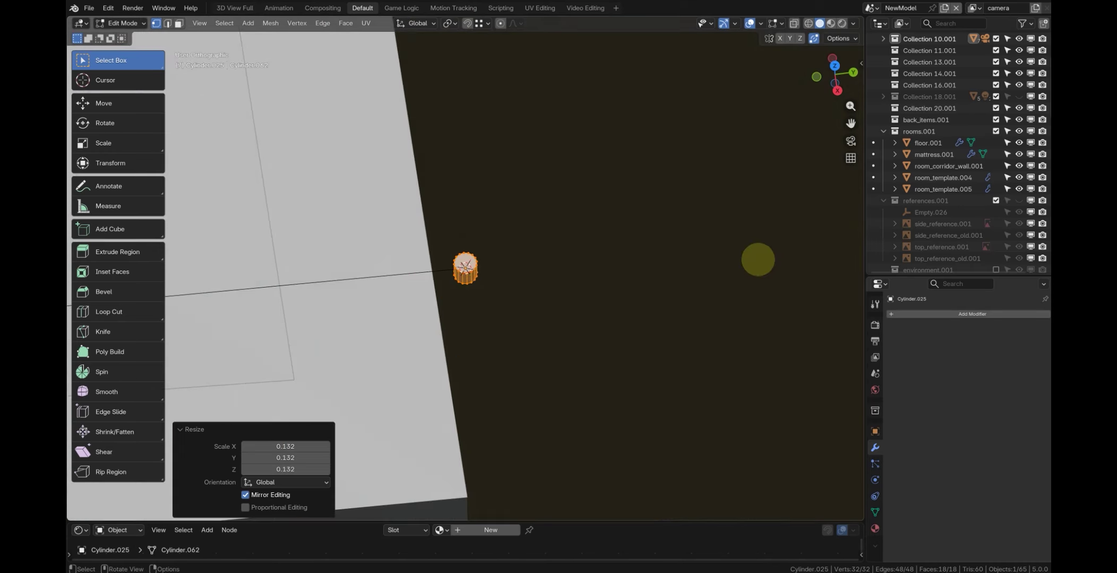
scroll(633, 249, down, 3)
shift+middle_drag(633, 250, 738, 227)
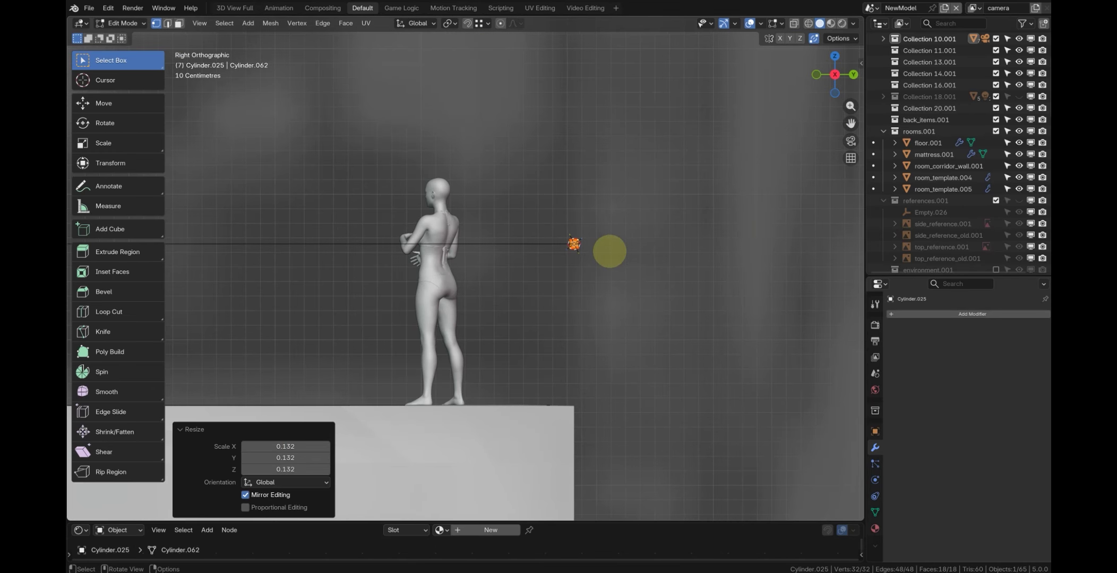
Lower the cylinder below the curve and extend its bottom vertices about 0.95 m down to the deck, forming a post about 1 m tall
key(Tab)
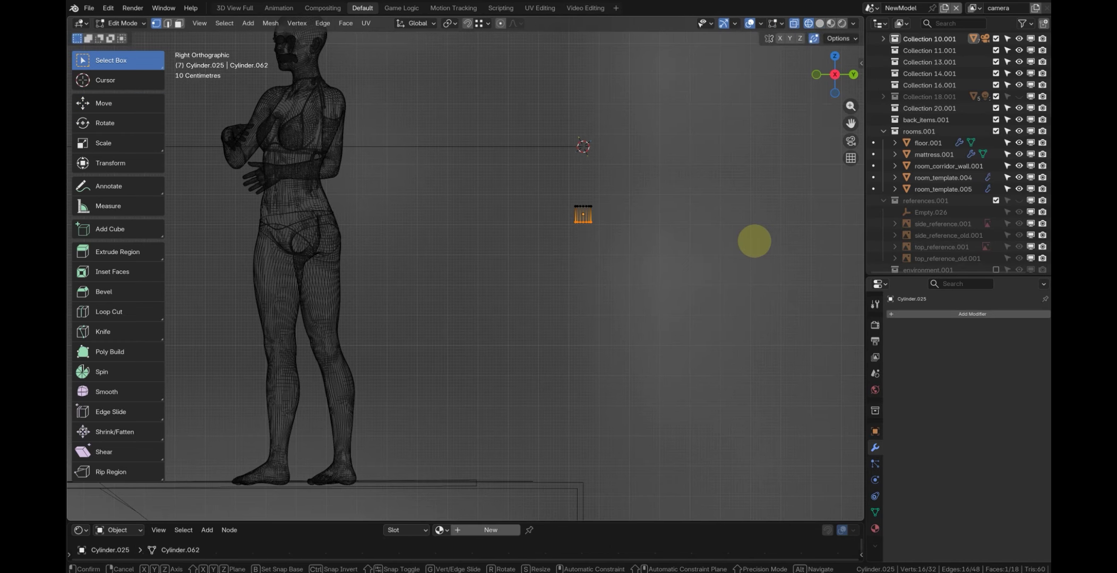
key(z)
click(646, 15)
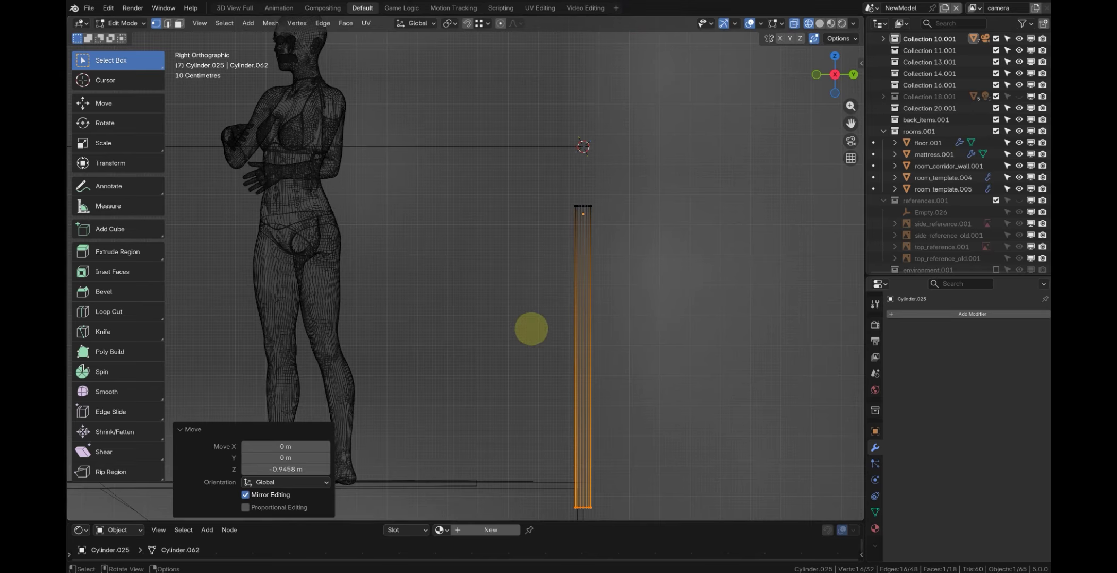
click(547, 324)
key(Tab)
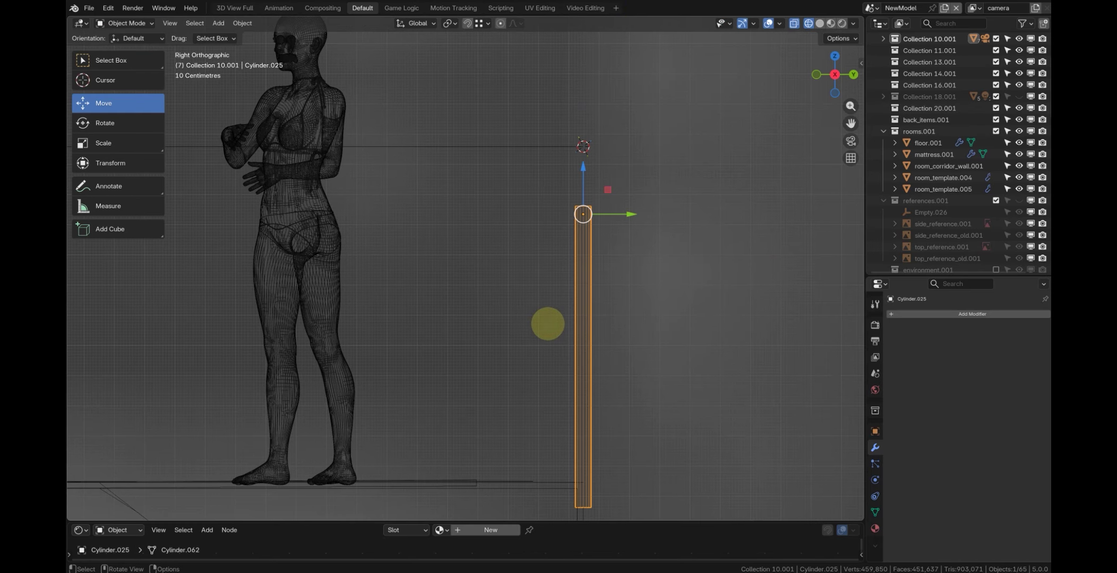
scroll(451, 481, up, 1)
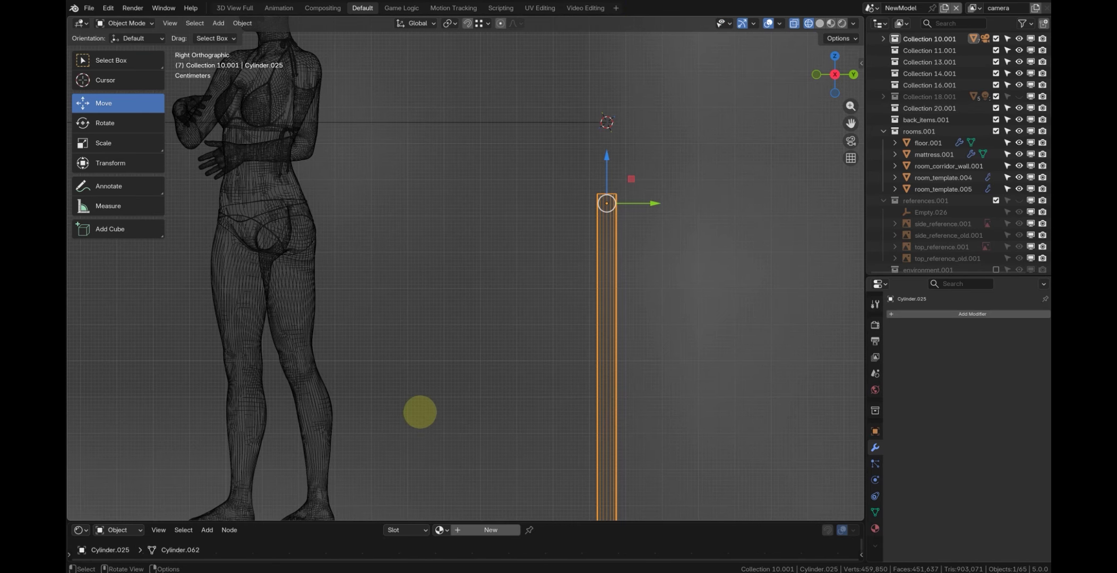
Move the post inward from the deck's aft corner by about -0.105 m in X and -0.088 m in Y
key(KP_7)
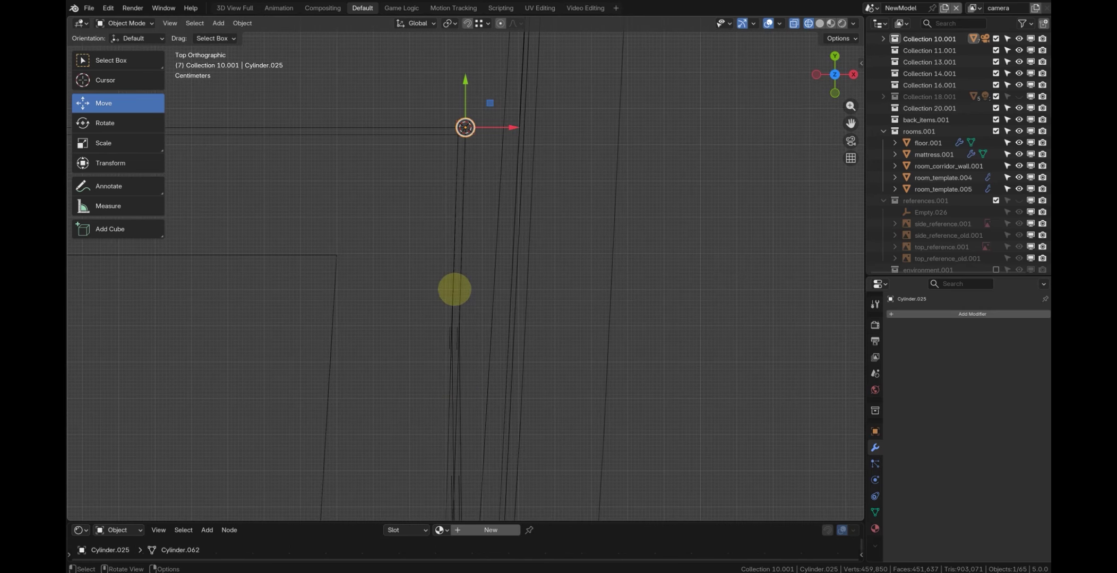
scroll(660, 221, down, 1)
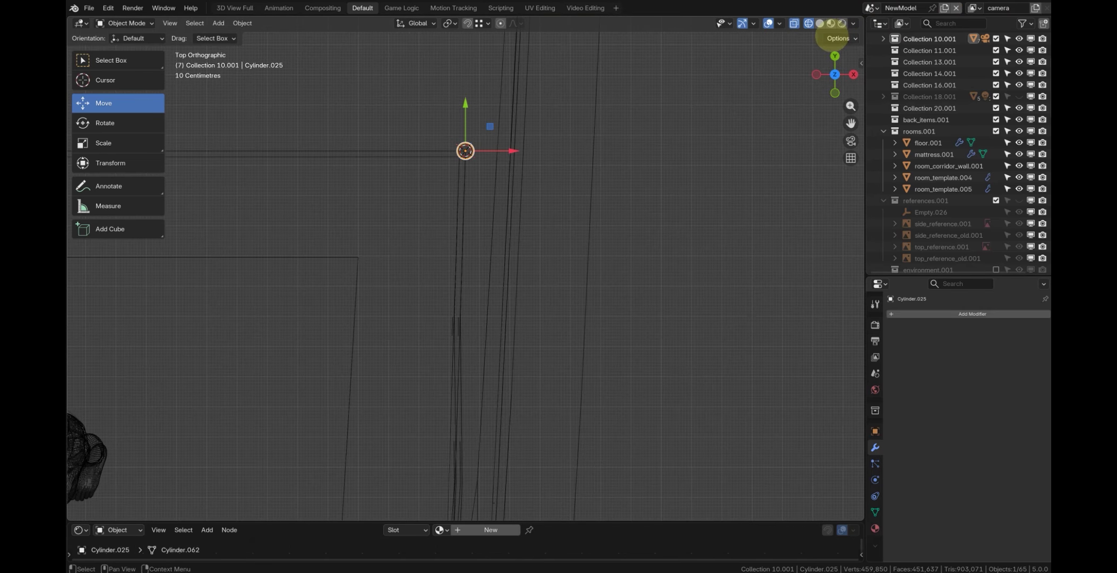
click(819, 23)
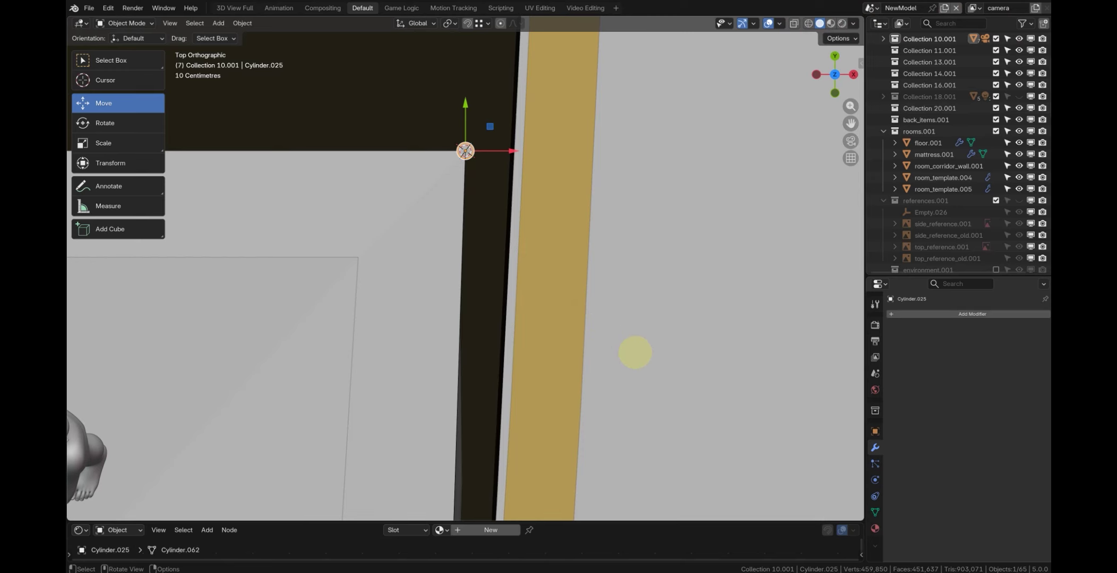
middle_drag(670, 384, 381, 354)
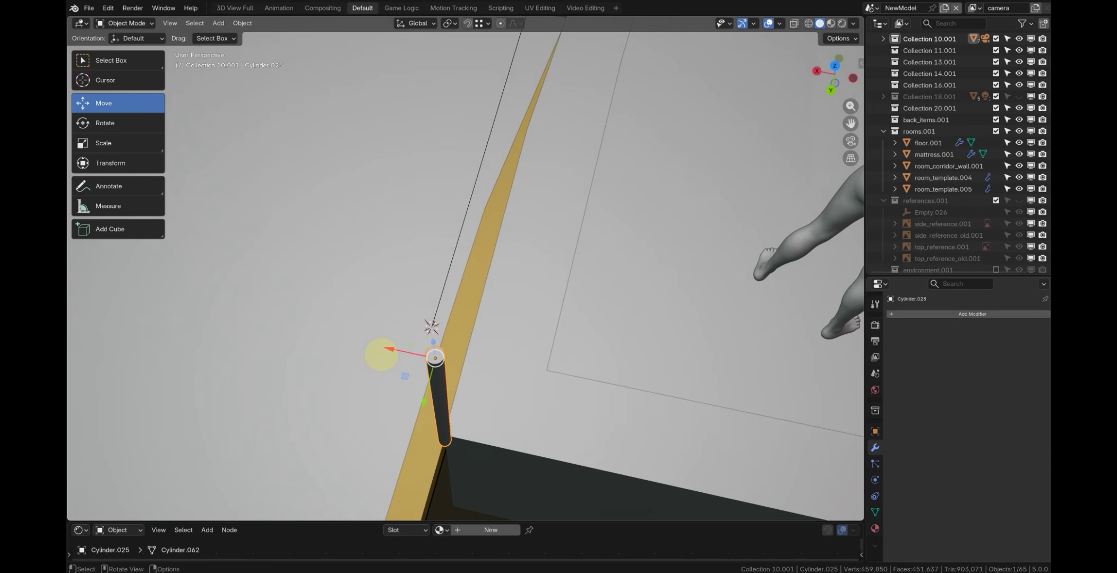
key(KP_7)
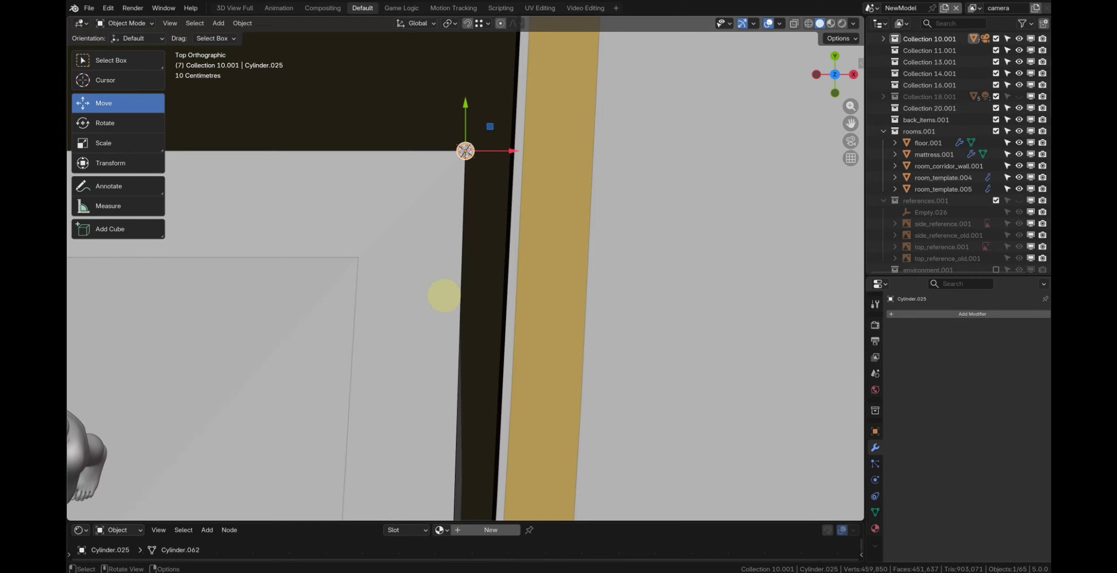
key(g)
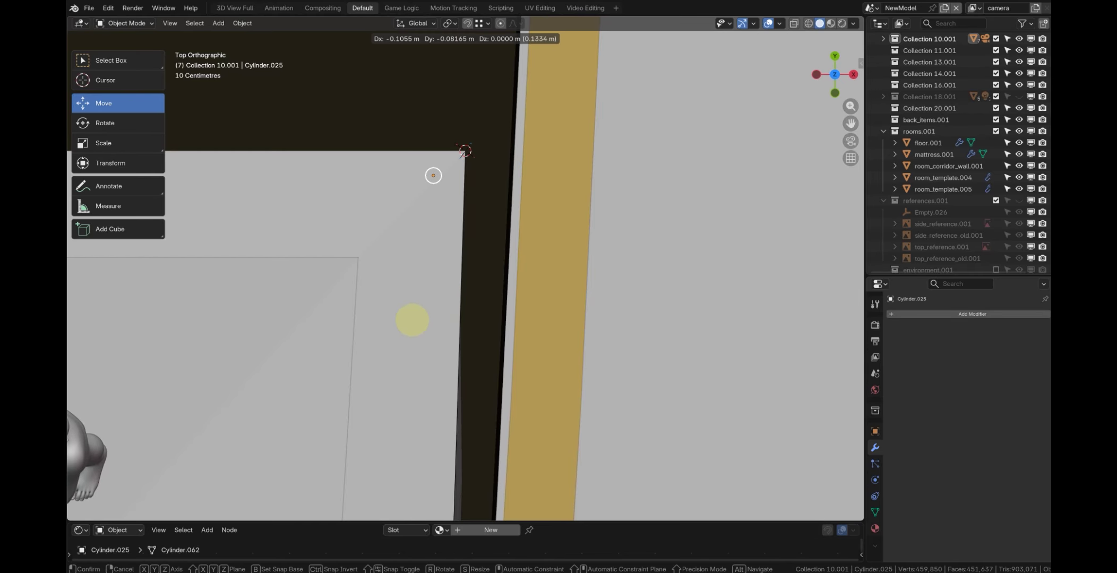
click(450, 327)
middle_drag(450, 327, 411, 290)
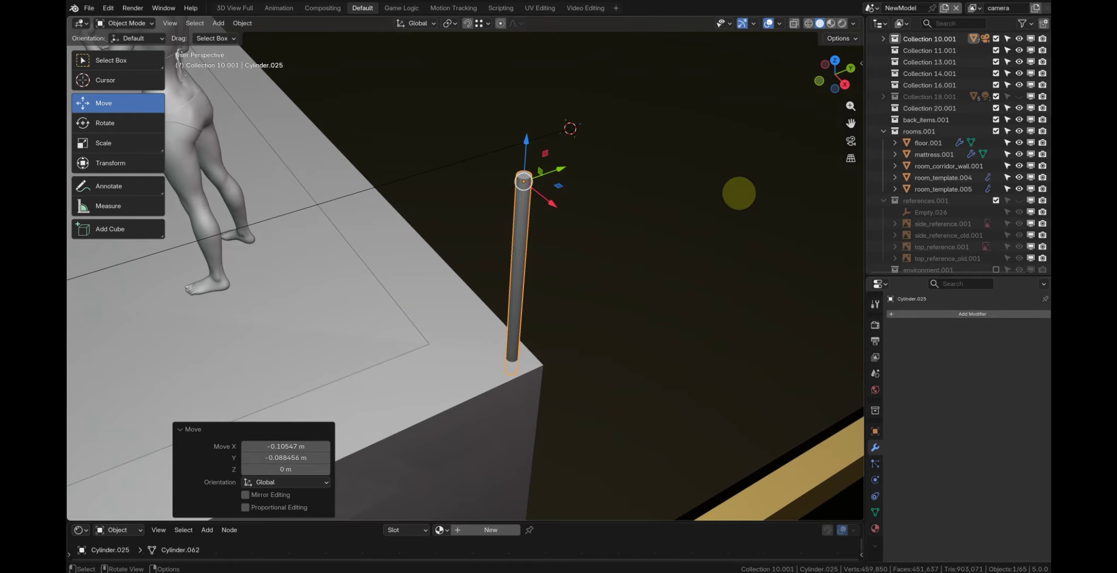
Apply the post's location, rotation and scale transforms
key(n)
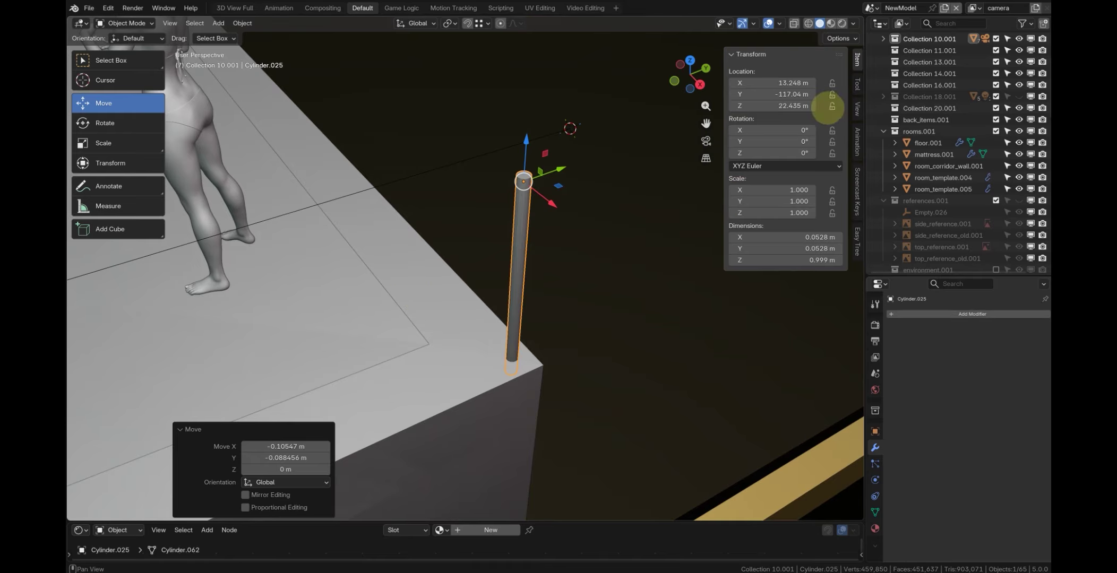
key(ctrl+a)
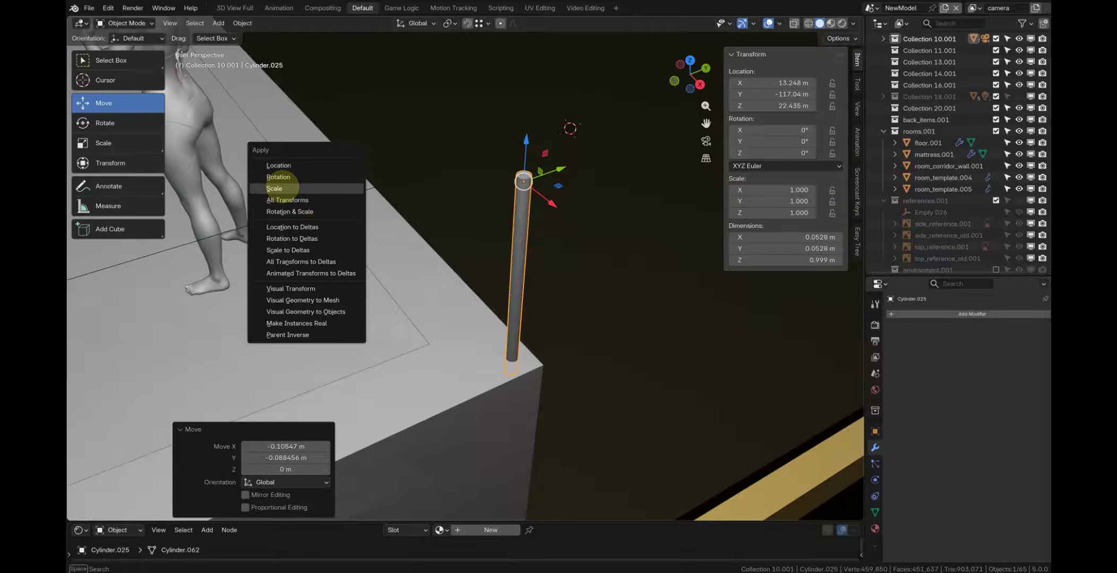
click(273, 189)
click(977, 313)
key(ctrl+a)
Add an Array modifier to the post
click(938, 314)
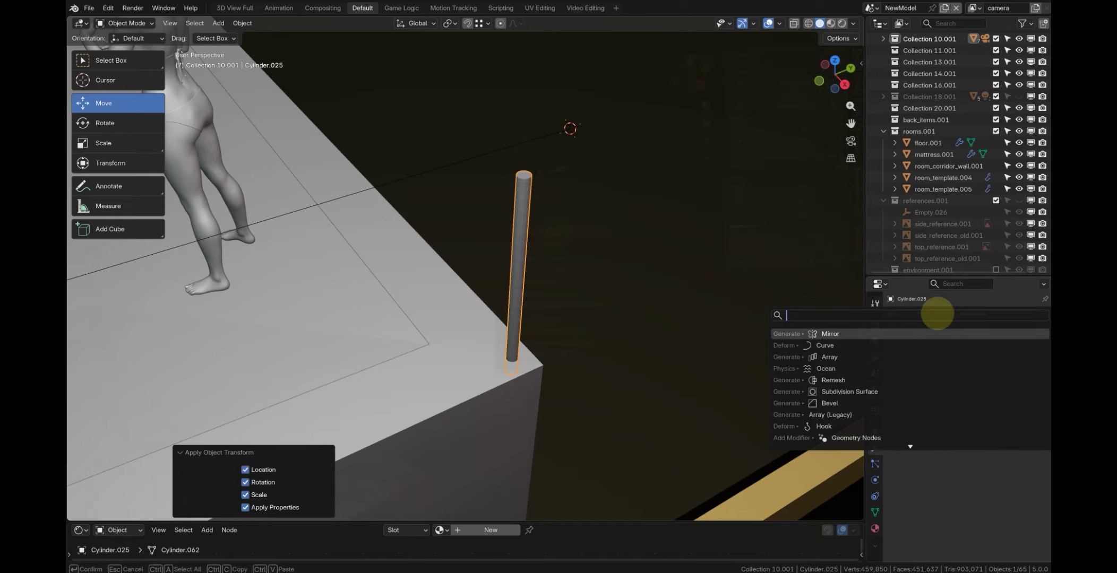
text(arra)
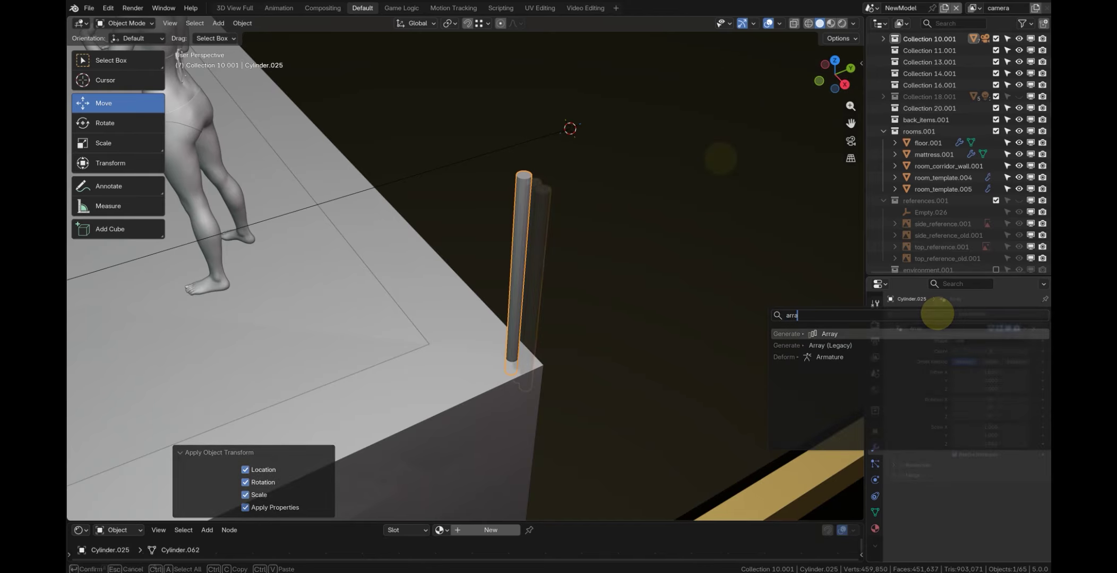
key(Return)
middle_drag(658, 177, 543, 308)
middle_drag(624, 348, 855, 326)
Add a Curve modifier to the post and pick bow_deck_front.002 as its curve object
click(916, 312)
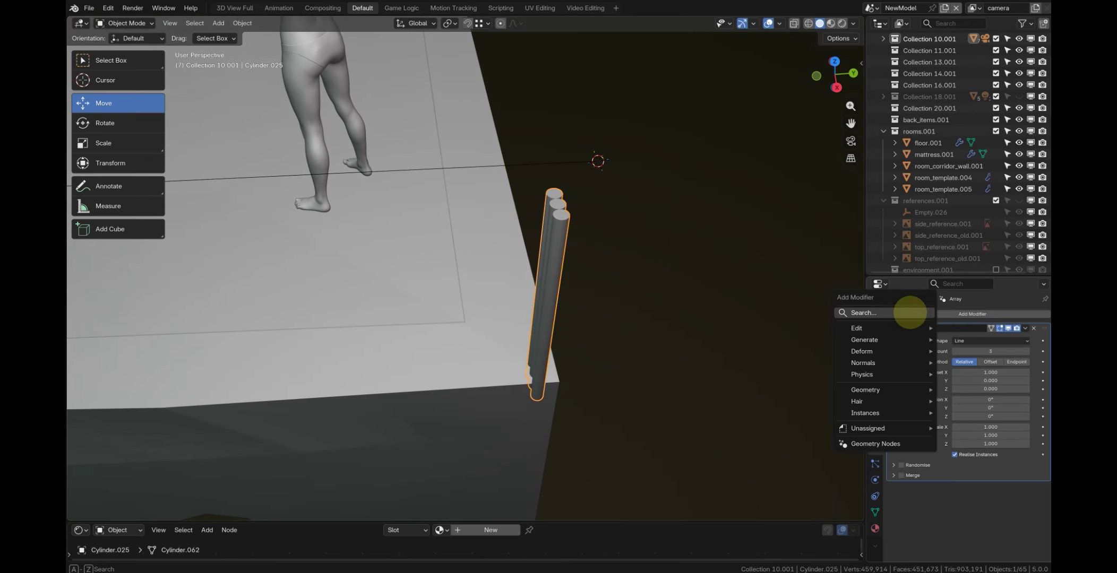
key(space)
text(cur)
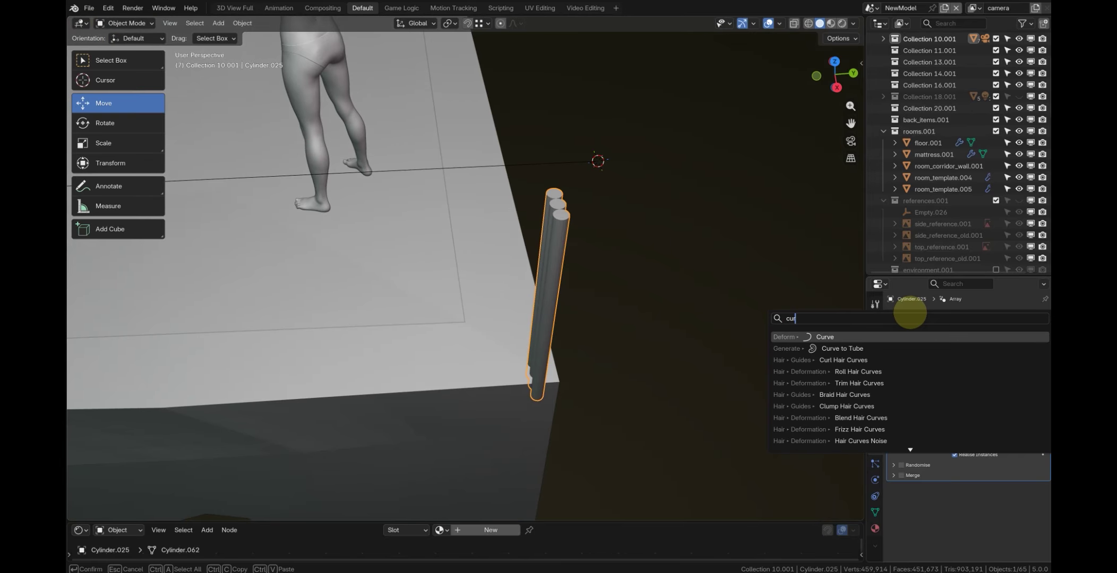
key(Return)
middle_drag(576, 178, 643, 171)
click(523, 136)
click(532, 206)
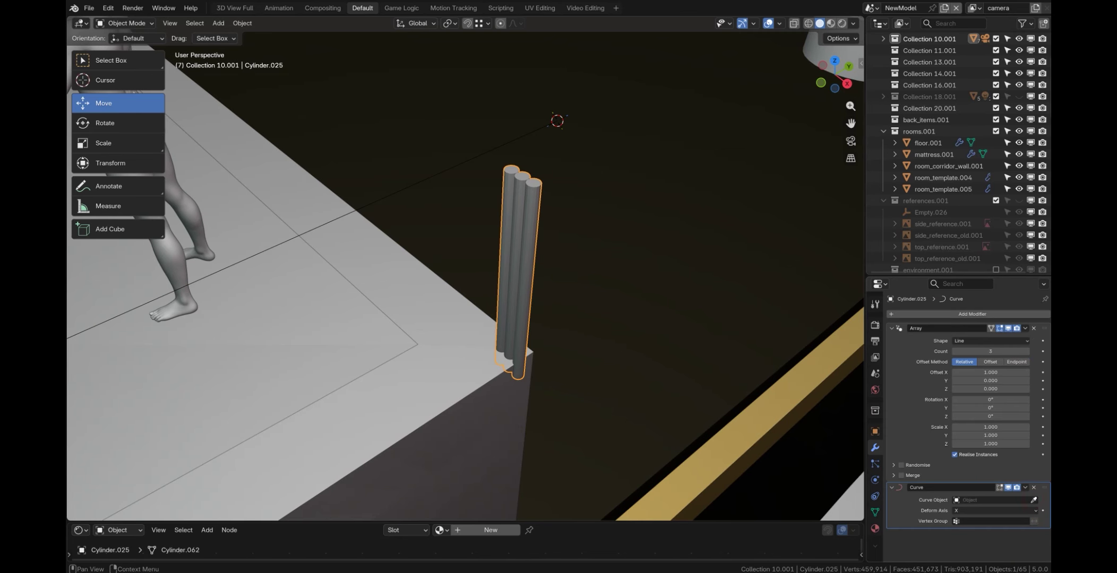
click(435, 176)
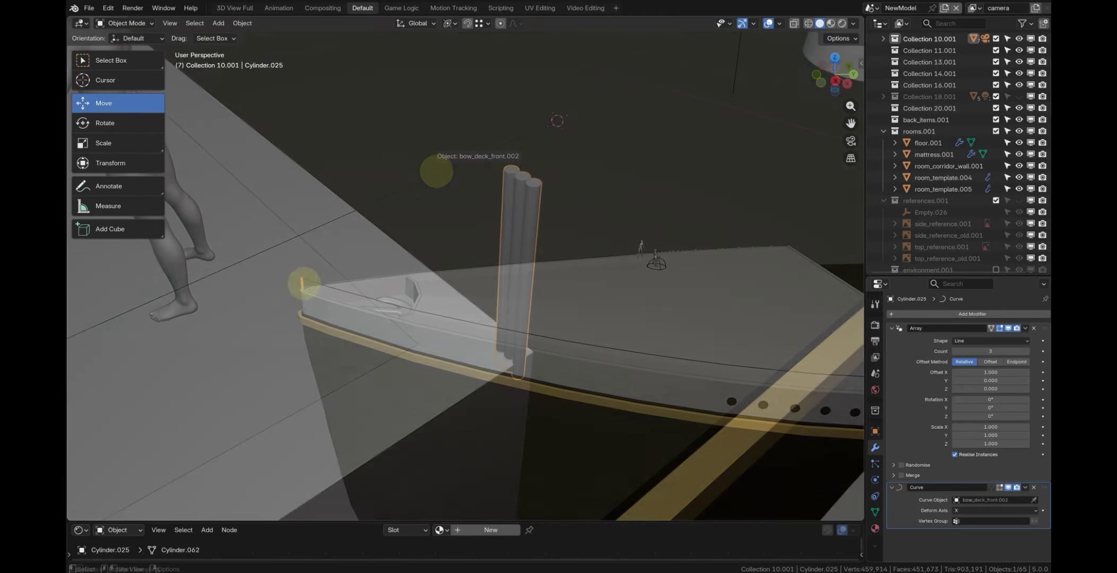
Set the Array modifier's relative X offset to about 14.78 to space the posts around the bow tip
key(KP_Decimal)
middle_drag(632, 224, 606, 222)
middle_drag(511, 304, 493, 353)
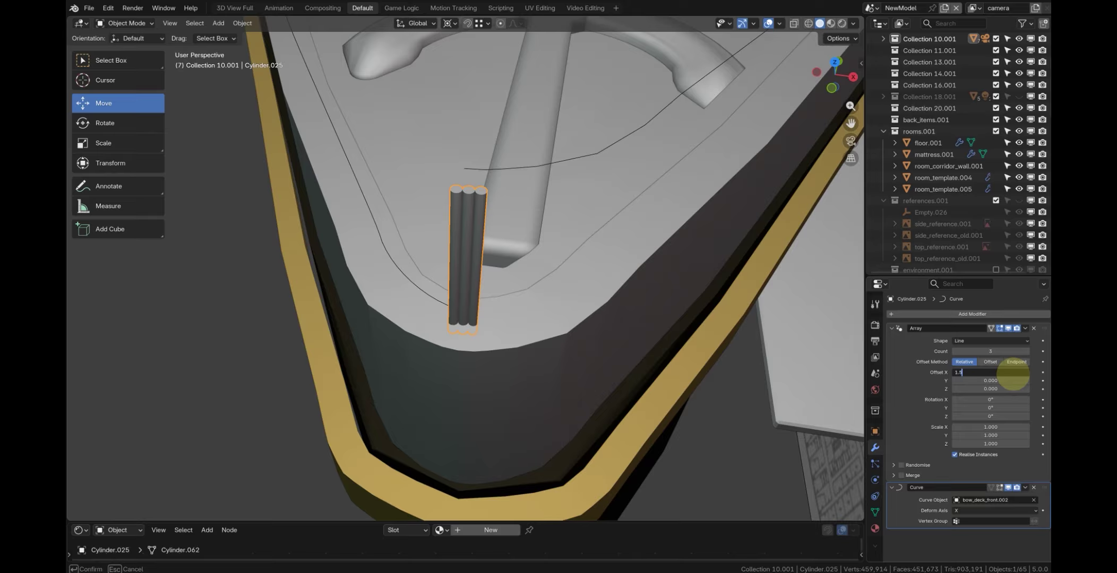
key(Return)
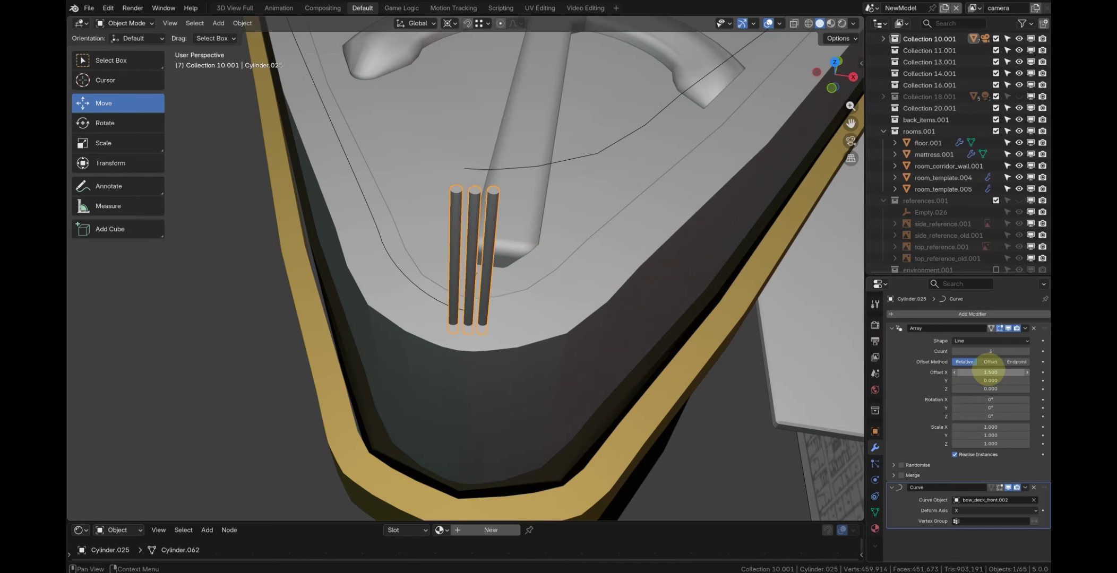
drag(991, 372, 1032, 372)
key(KP_1)
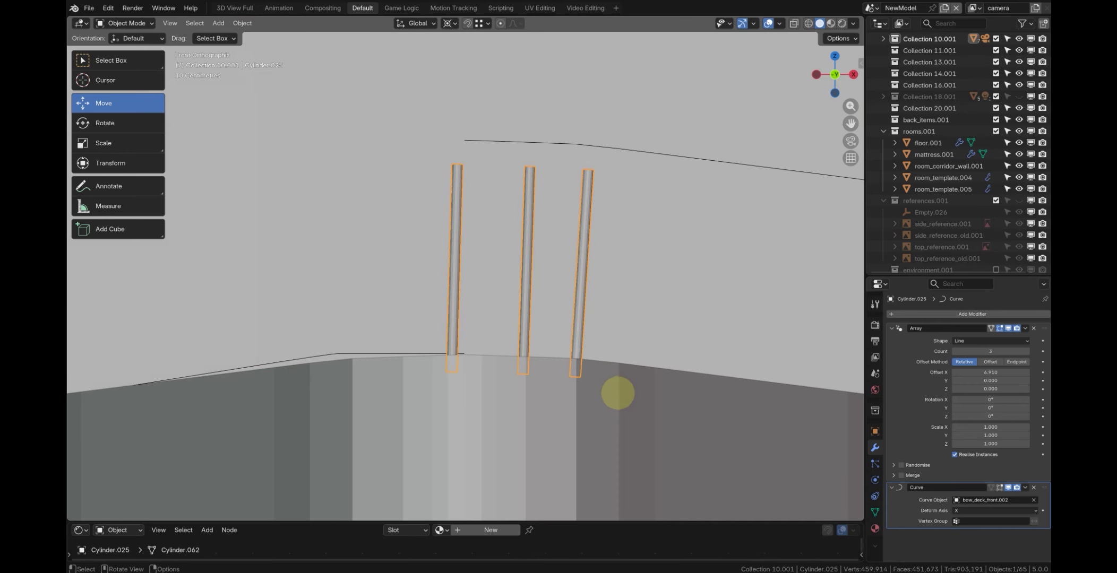
scroll(617, 392, down, 2)
middle_drag(624, 369, 601, 429)
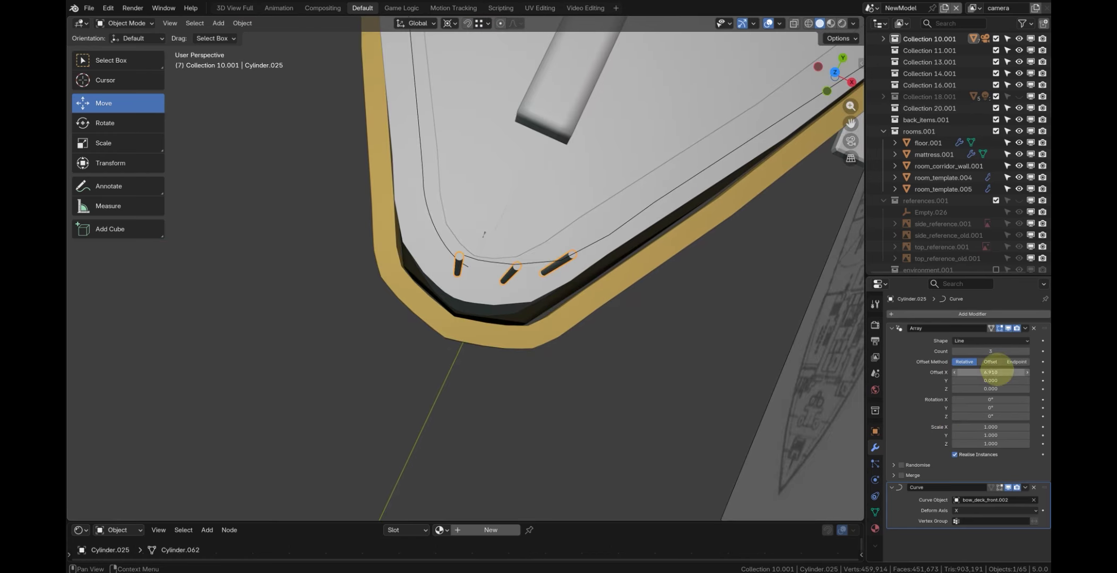
drag(997, 372, 1001, 372)
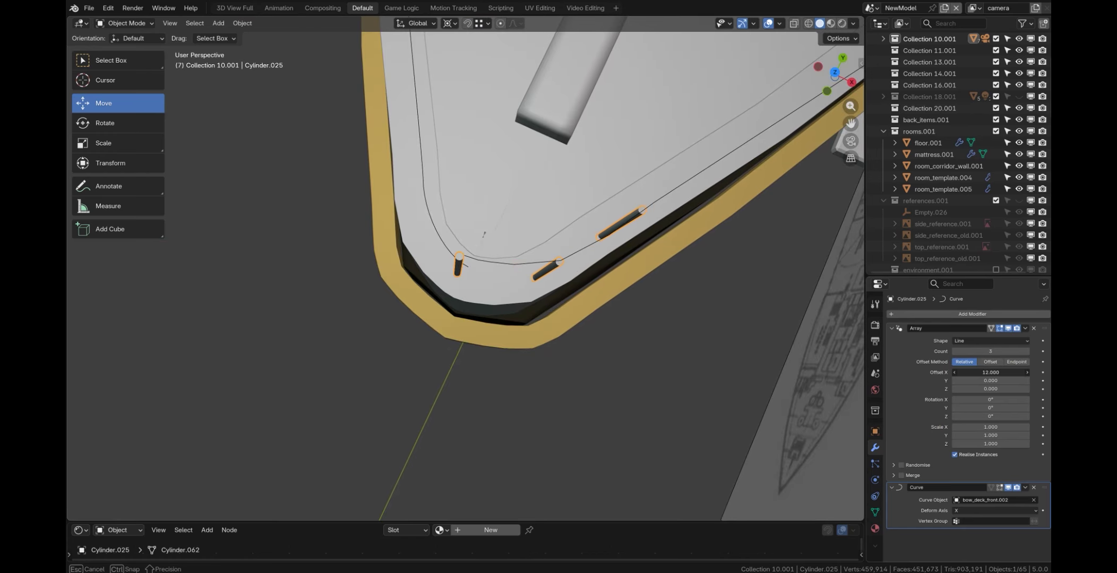
drag(1002, 372, 1009, 373)
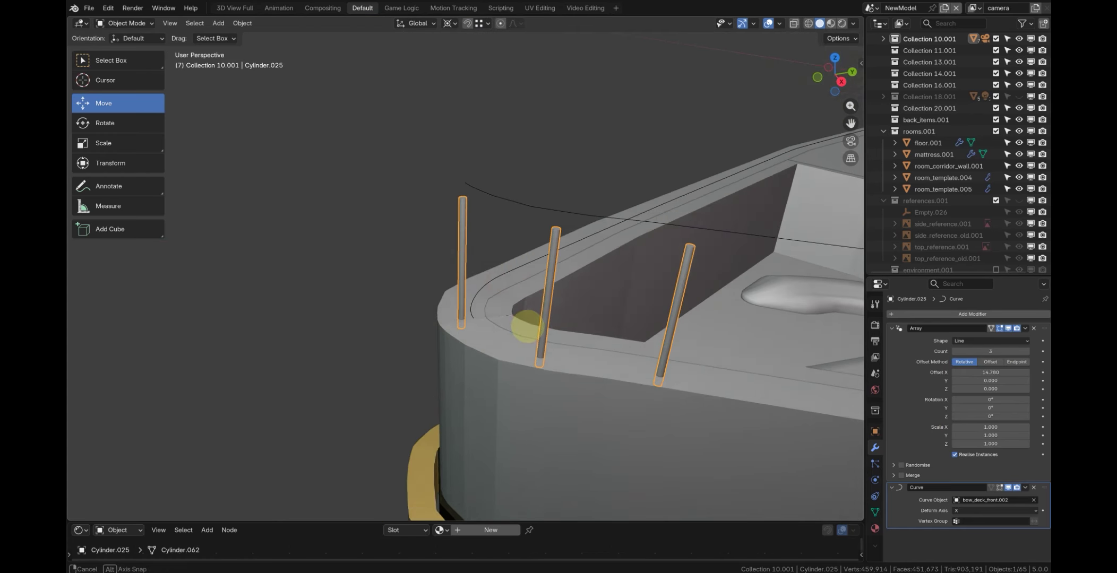
Snap the post's top ring of vertices to the 3D cursor at the curve's end, keeping its offset
key(Tab)
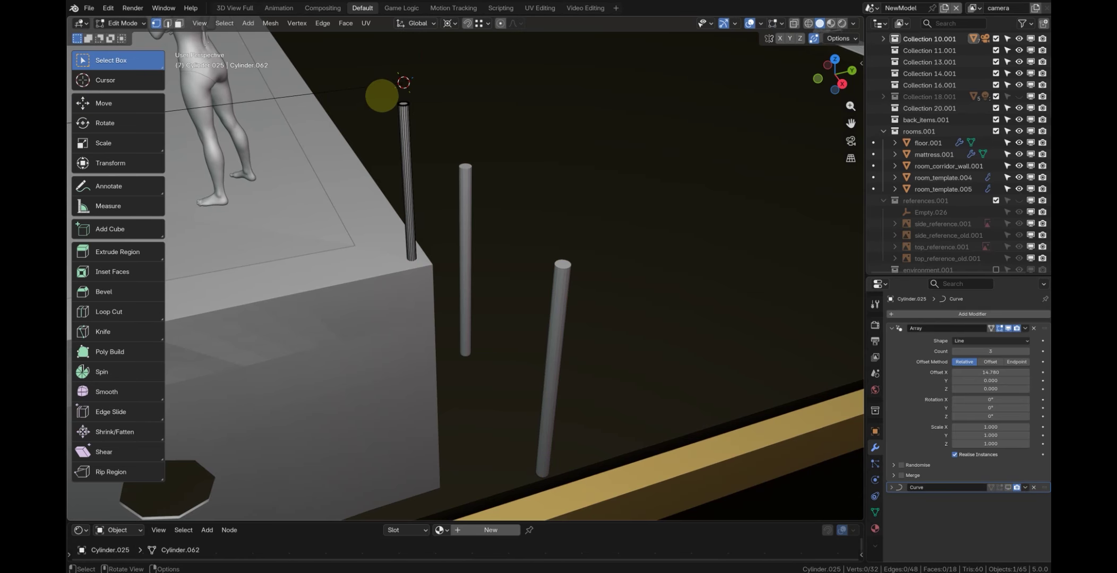
drag(381, 95, 433, 106)
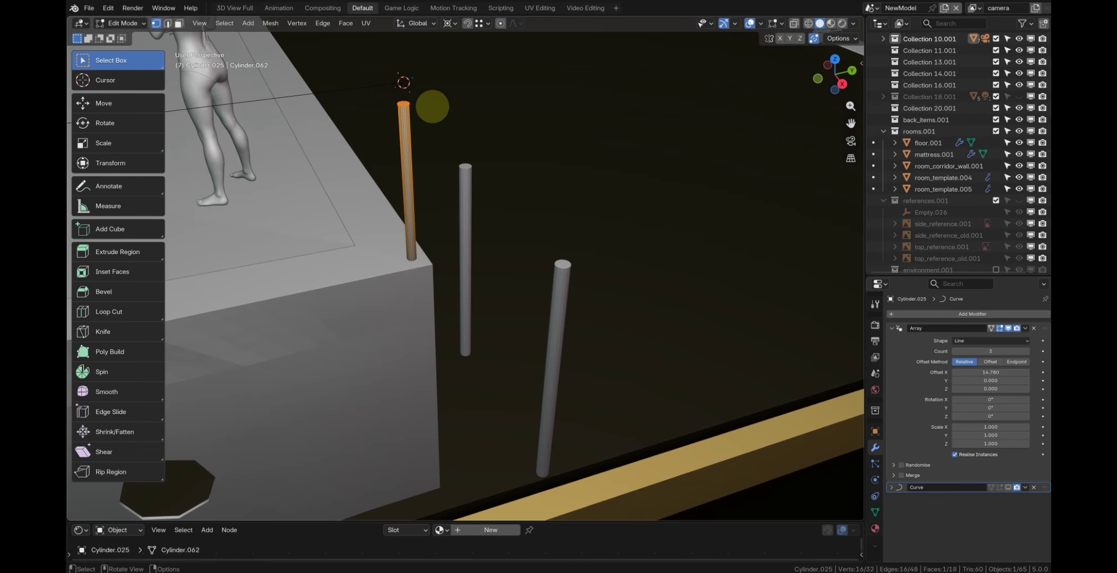
key(KP_Decimal)
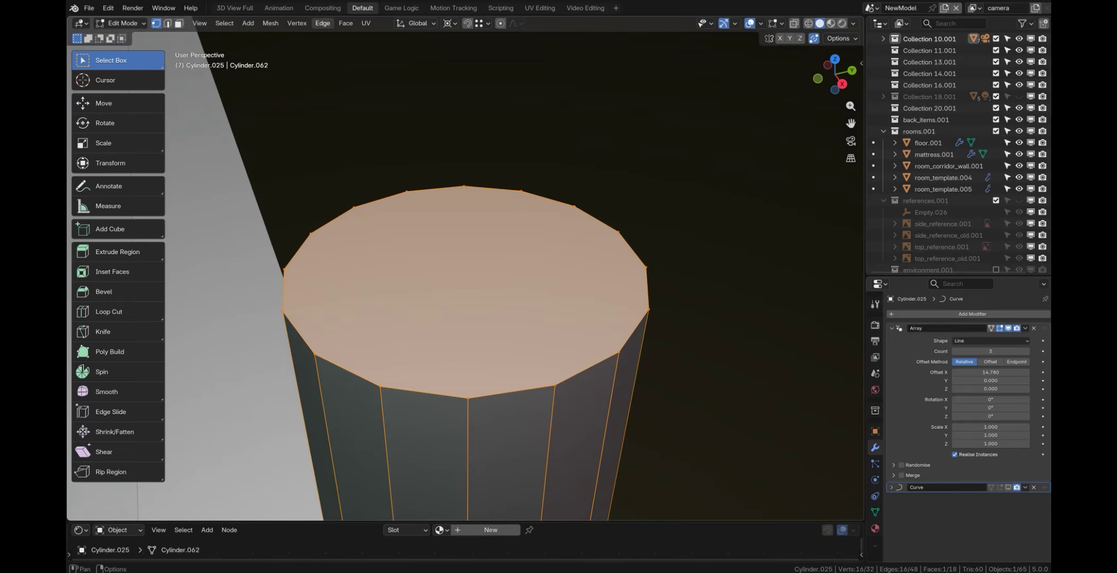
mouse_move(545, 393)
middle_down()
mouse_move(545, 374)
mouse_move(541, 386)
middle_up()
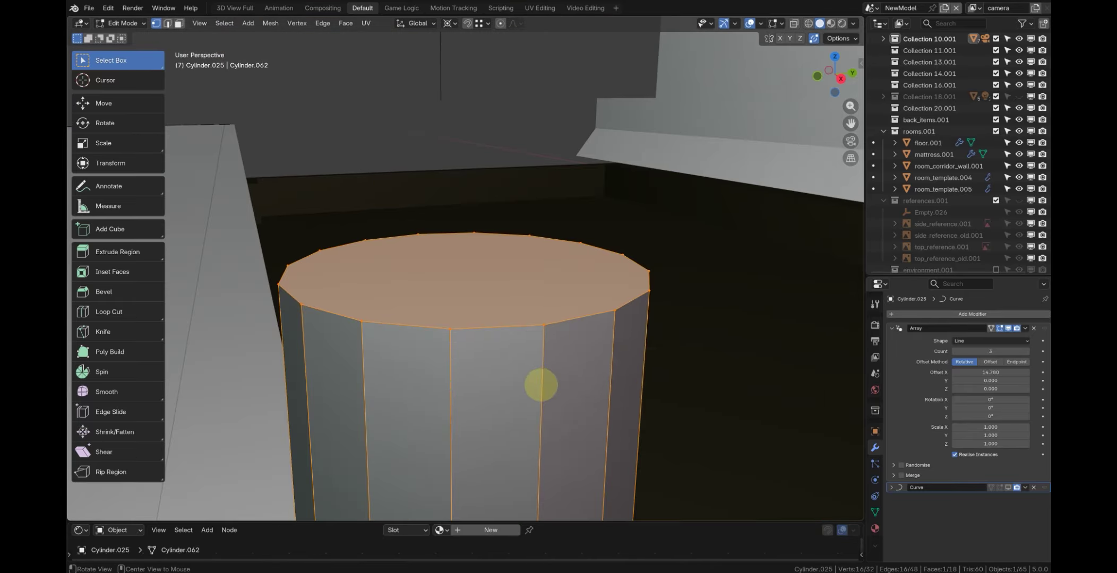
key(shift+s)
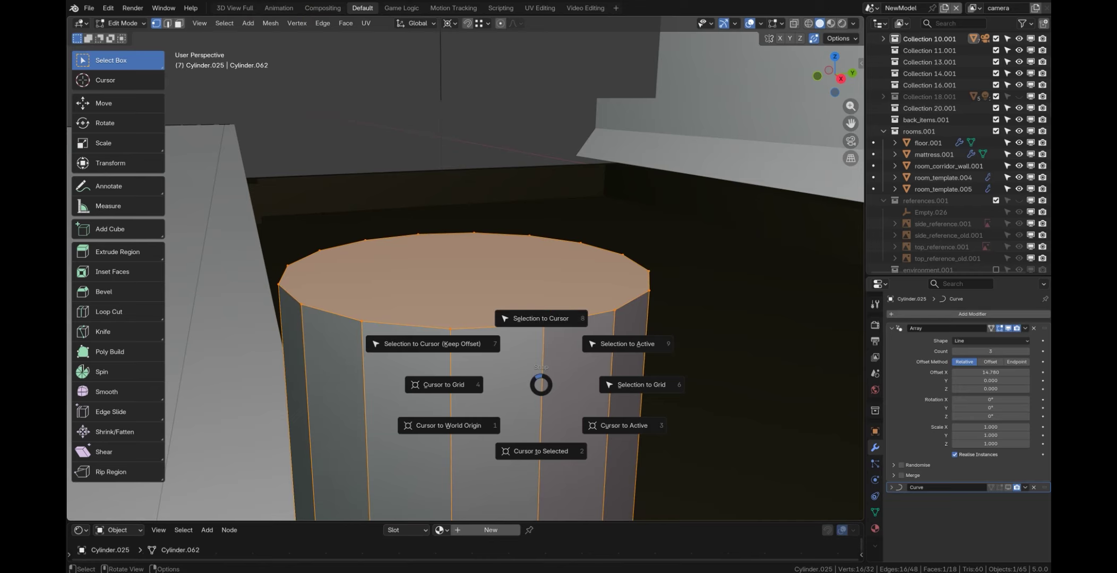
click(498, 295)
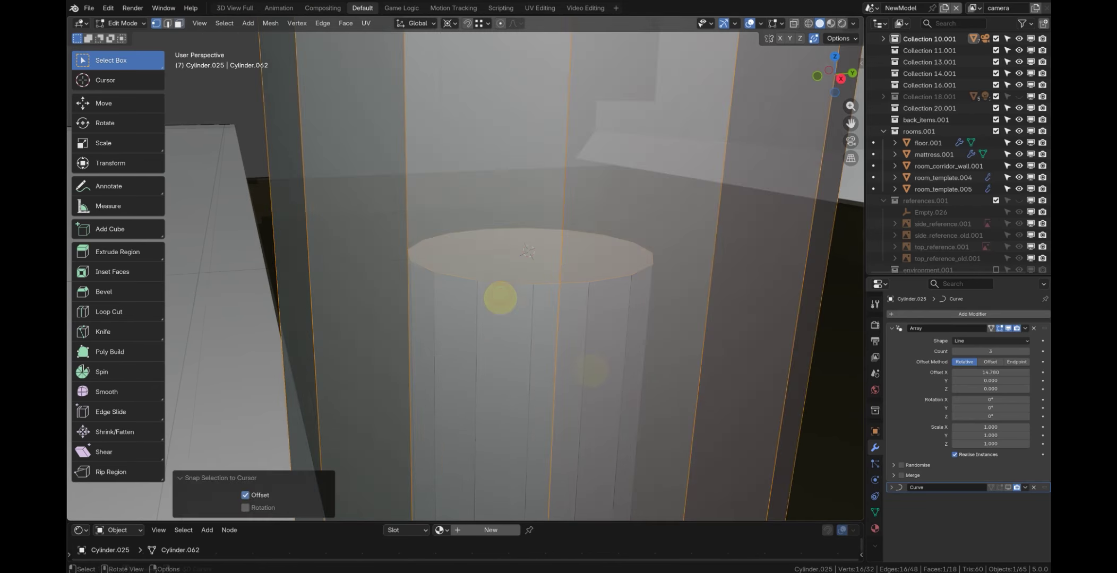
Delete the post's top cap face and snap the 3D cursor to the centre of the open rim
key(x)
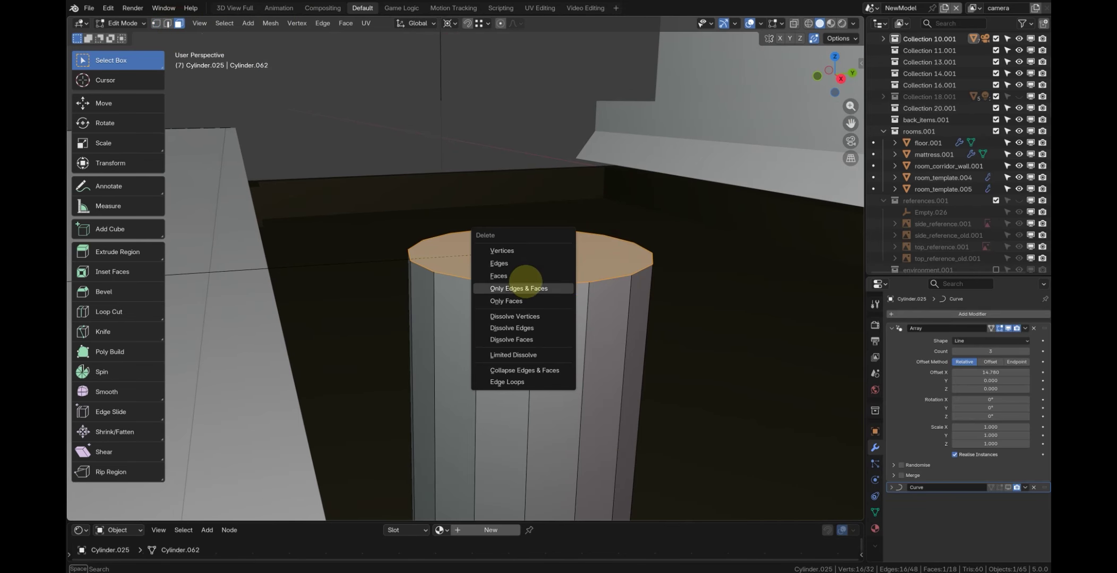
click(531, 272)
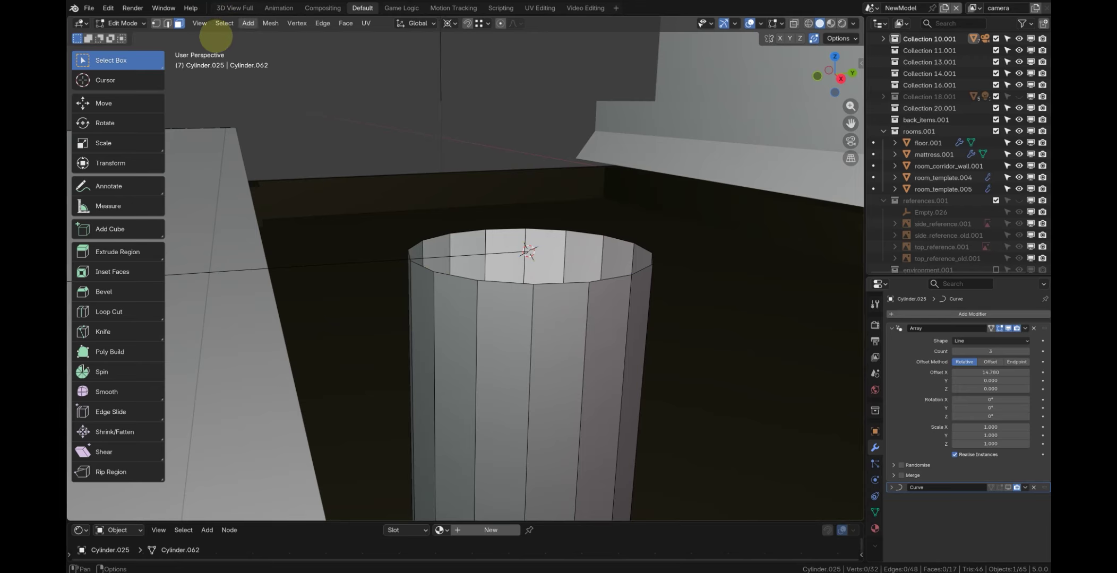
click(156, 23)
drag(375, 178, 735, 378)
key(shift+s)
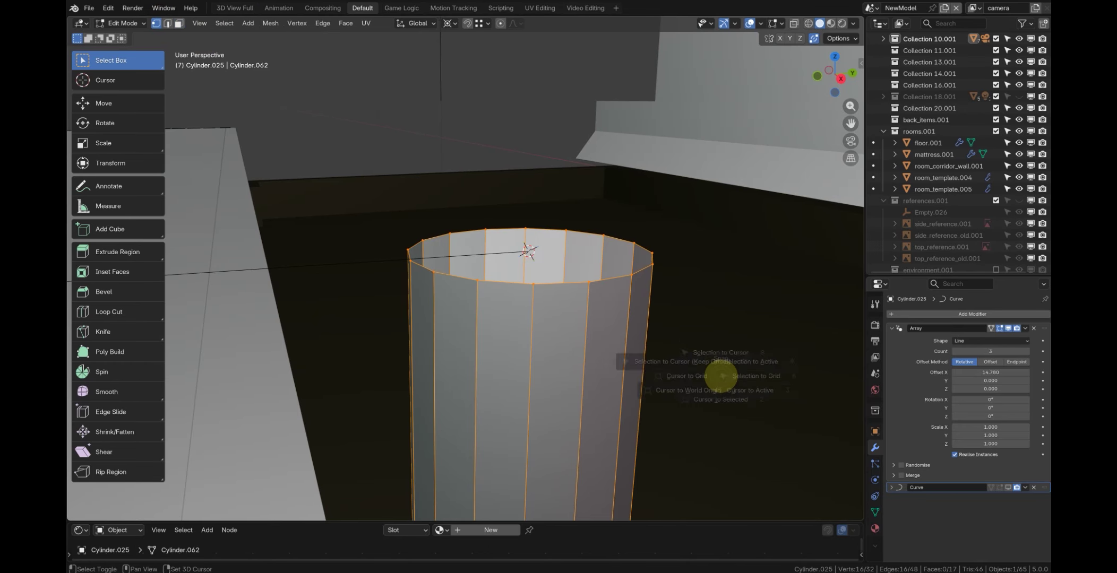
click(730, 442)
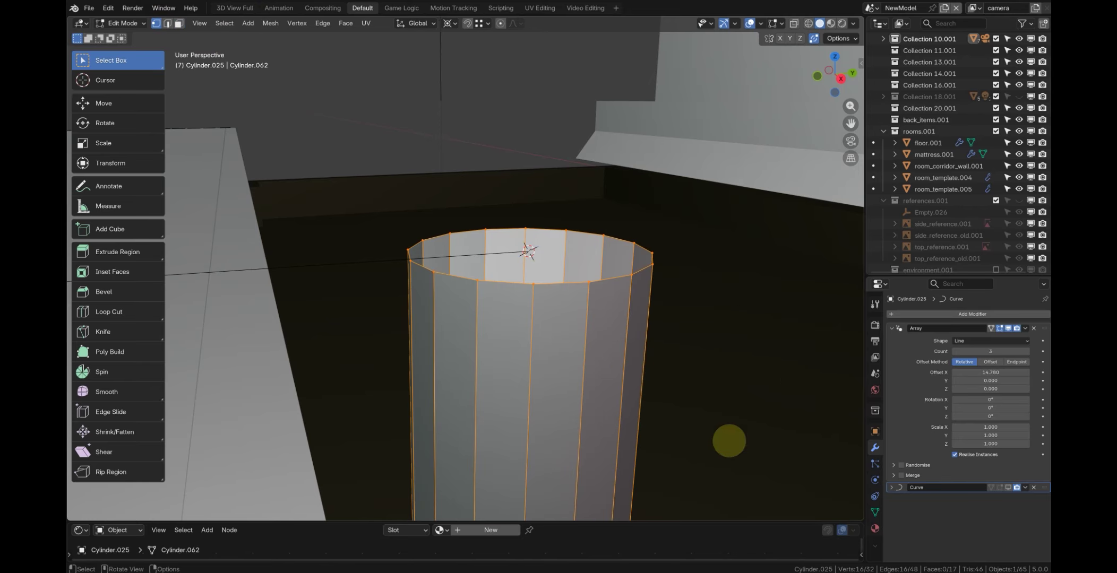
Add a UV sphere with 16 segments and 16 rings at the post's top and scale it to about 0.085
key(Tab)
key(shift+a)
mouse_move(672, 272)
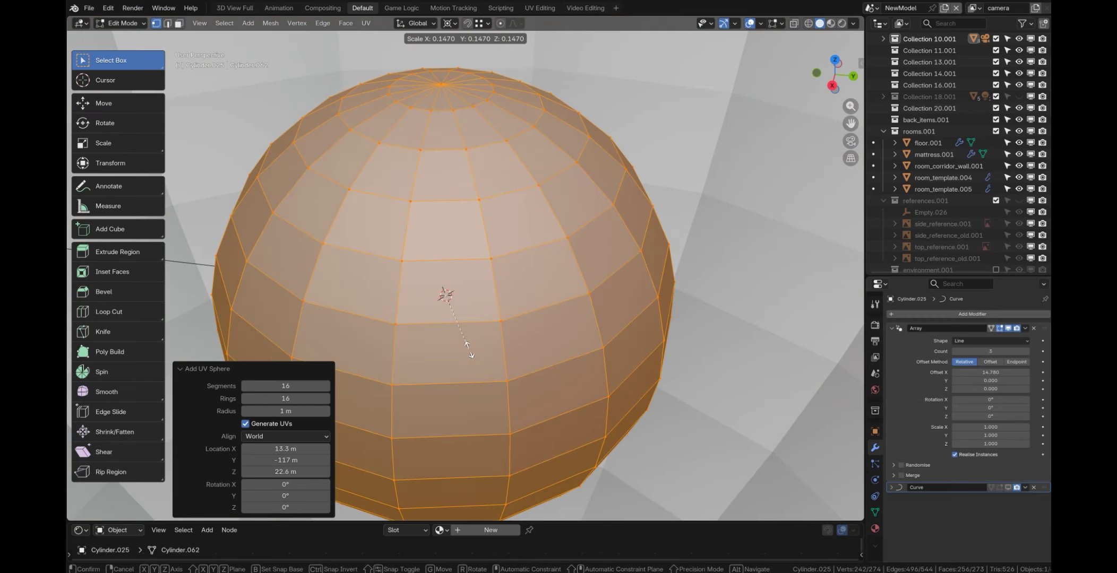
click(453, 325)
Delete the lowest vertices of the ball, where it sits inside the post
key(KP_3)
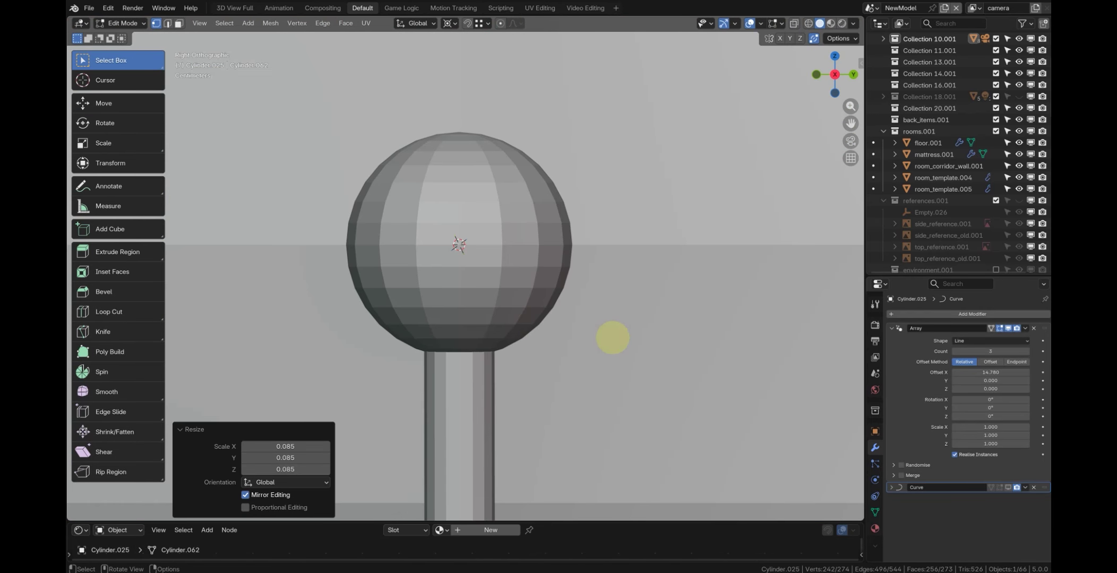
click(809, 24)
drag(667, 461, 356, 326)
drag(357, 327, 297, 313)
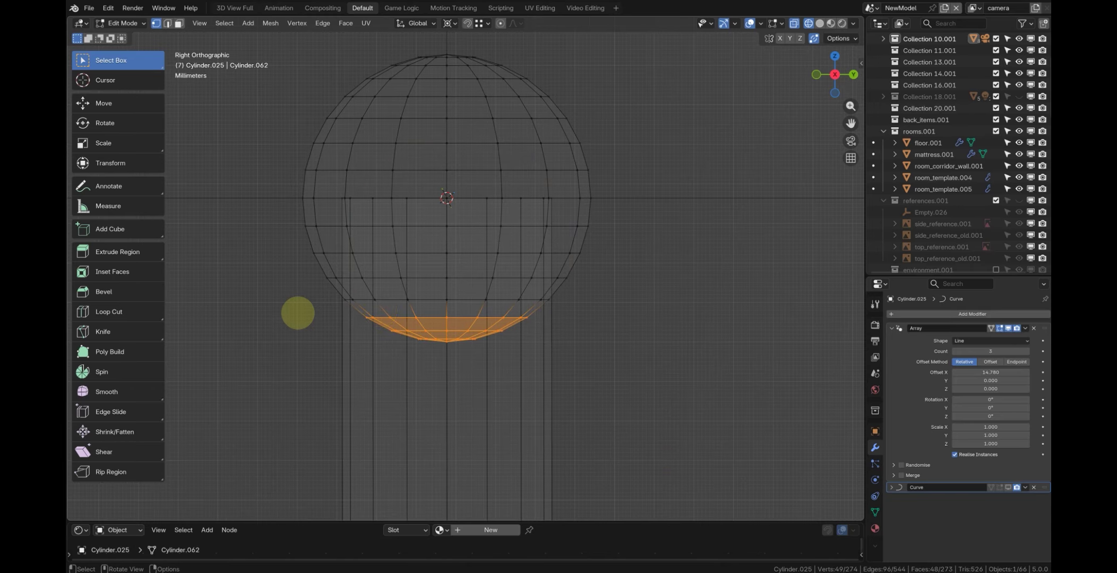
key(x)
click(380, 311)
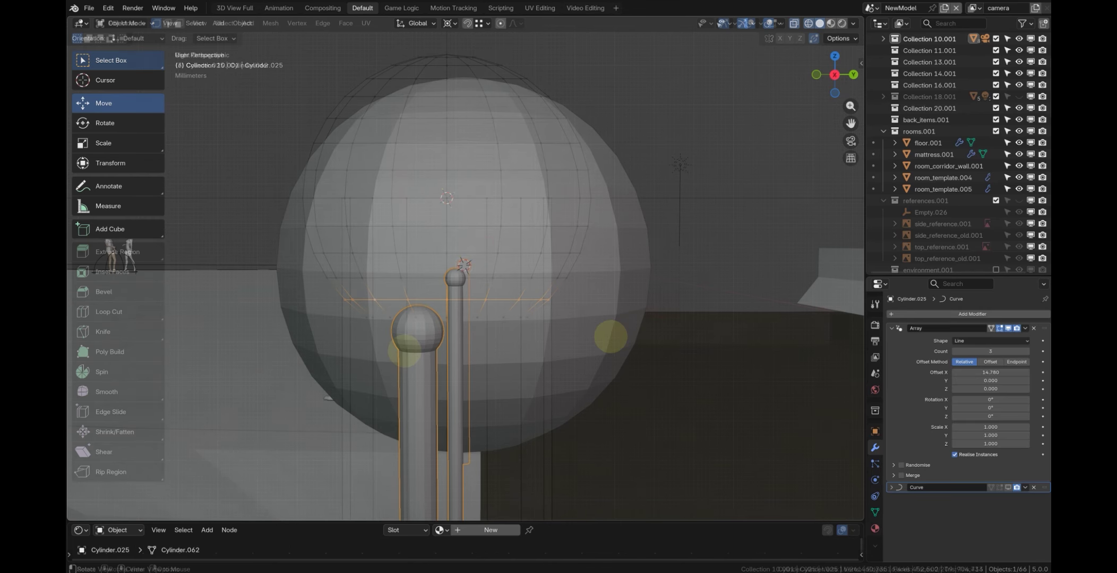
Delete the separate oversized sphere object around the post's top
middle_drag(569, 266, 505, 313)
click(568, 291)
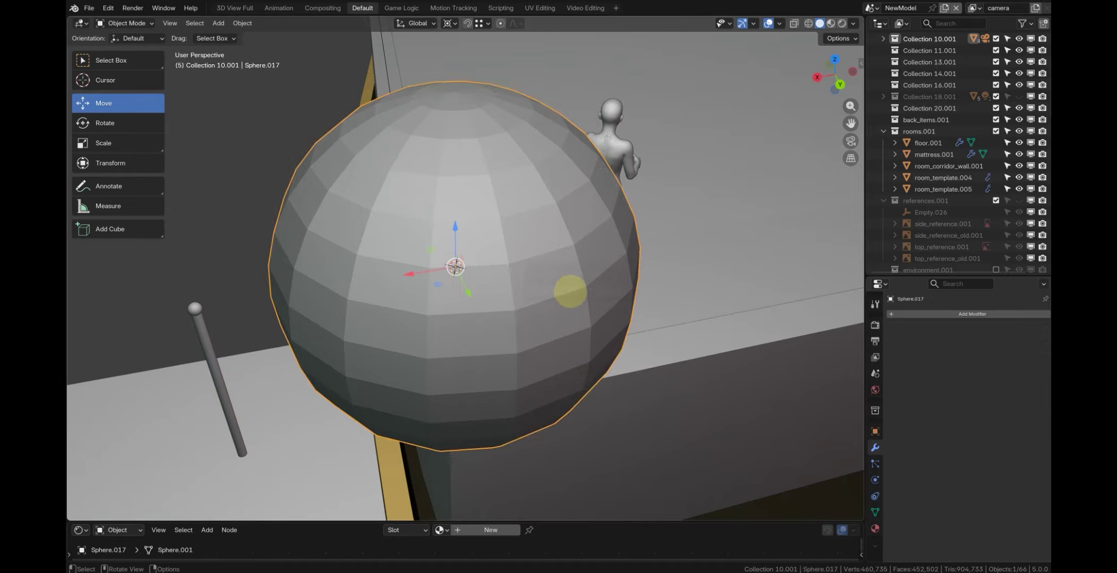
key(x)
click(569, 291)
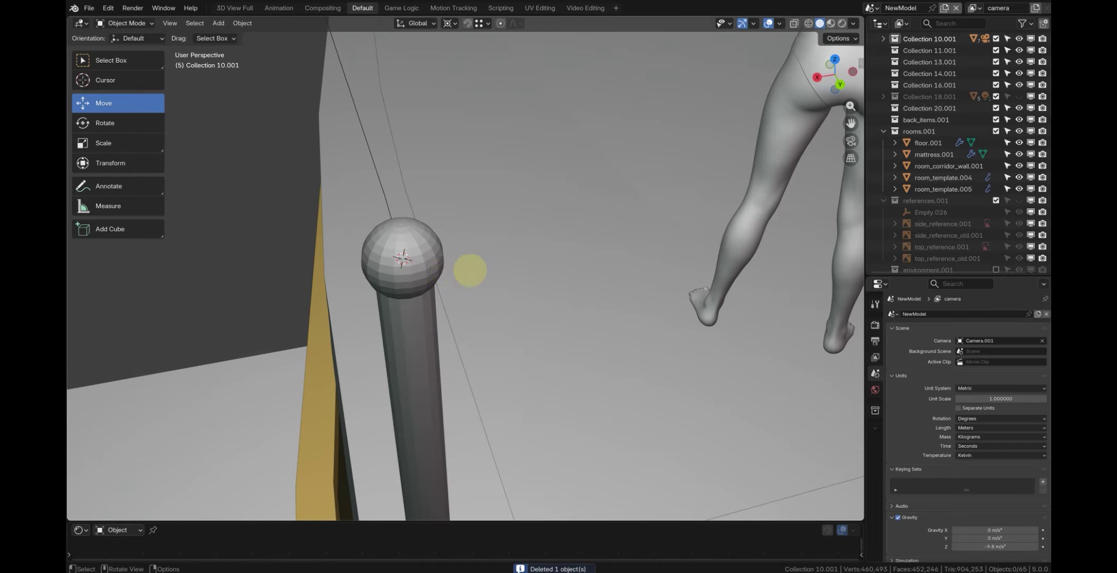
Add a 16-vertex cylinder at the 3D cursor midway up the post's mesh and scale it to about 0.052
mouse_move(433, 275)
middle_down()
mouse_move(496, 257)
mouse_move(452, 252)
mouse_move(450, 271)
middle_up()
scroll(428, 281, down, 8)
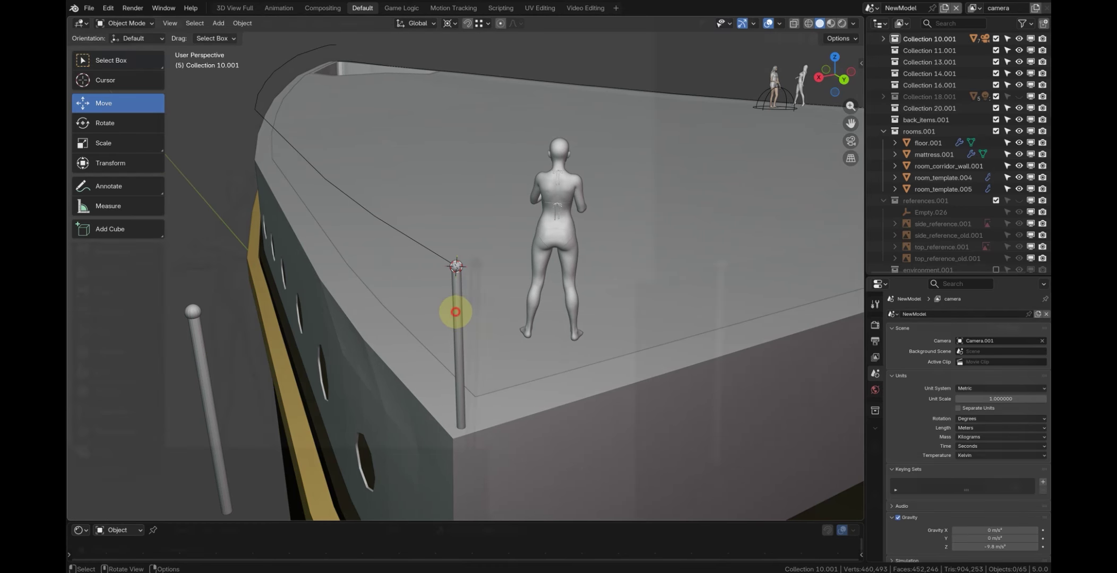
click(456, 312)
key(KP_1)
key(Tab)
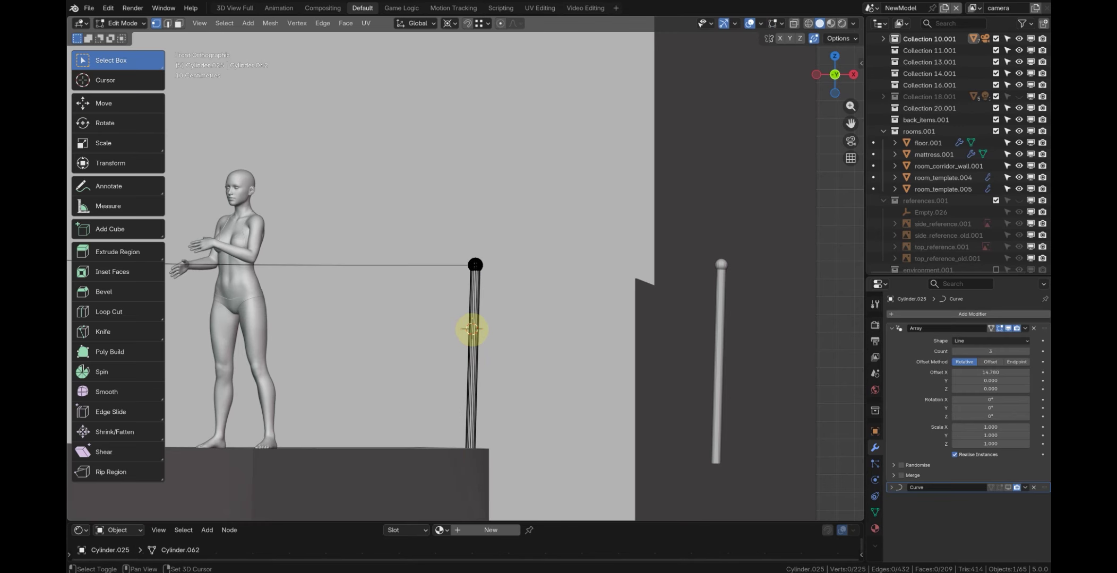
key(shift+a)
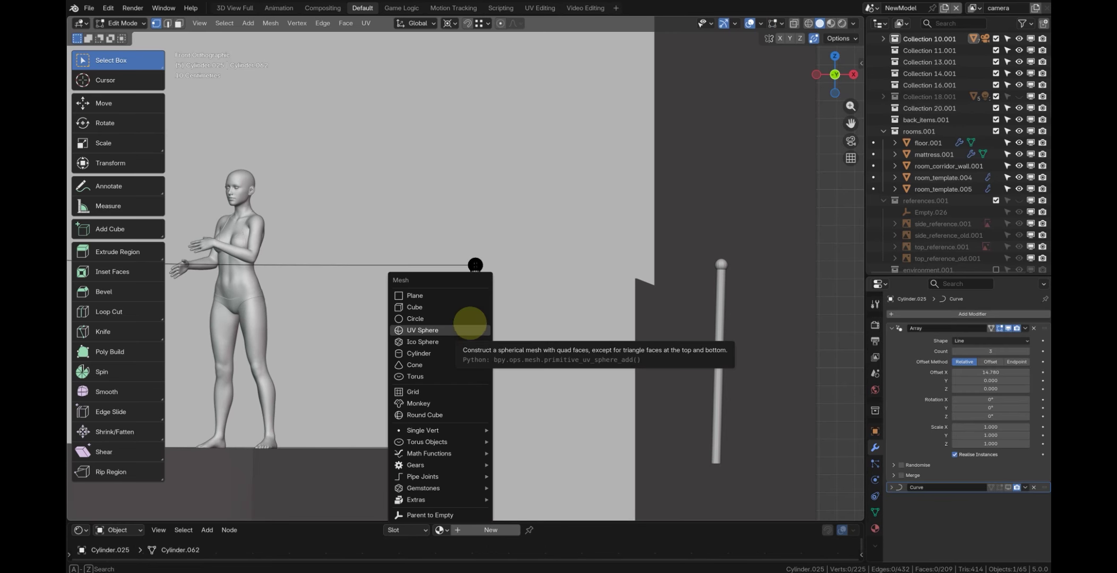
click(453, 347)
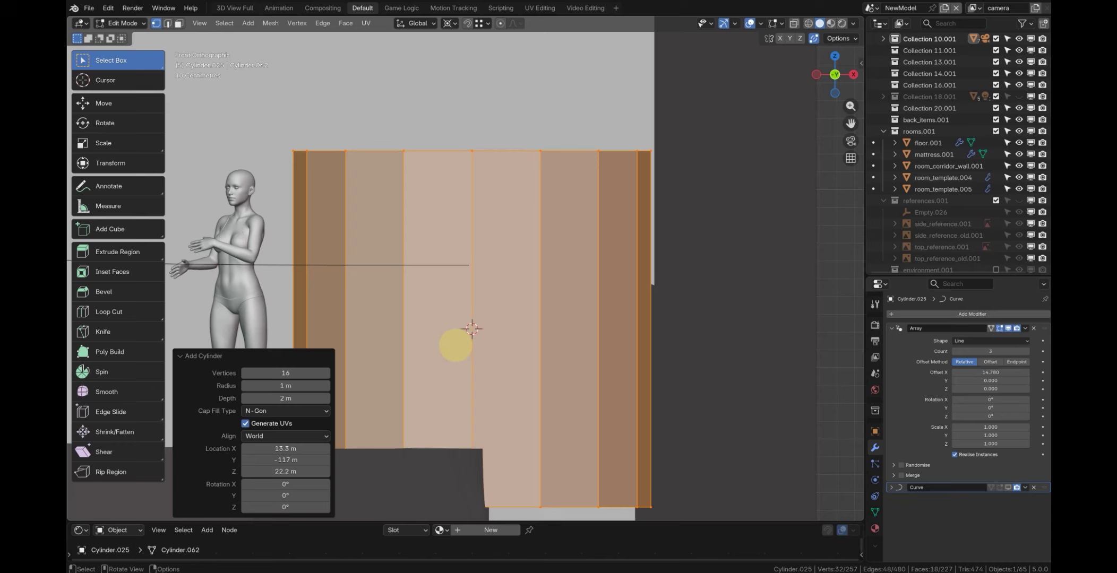
key(s)
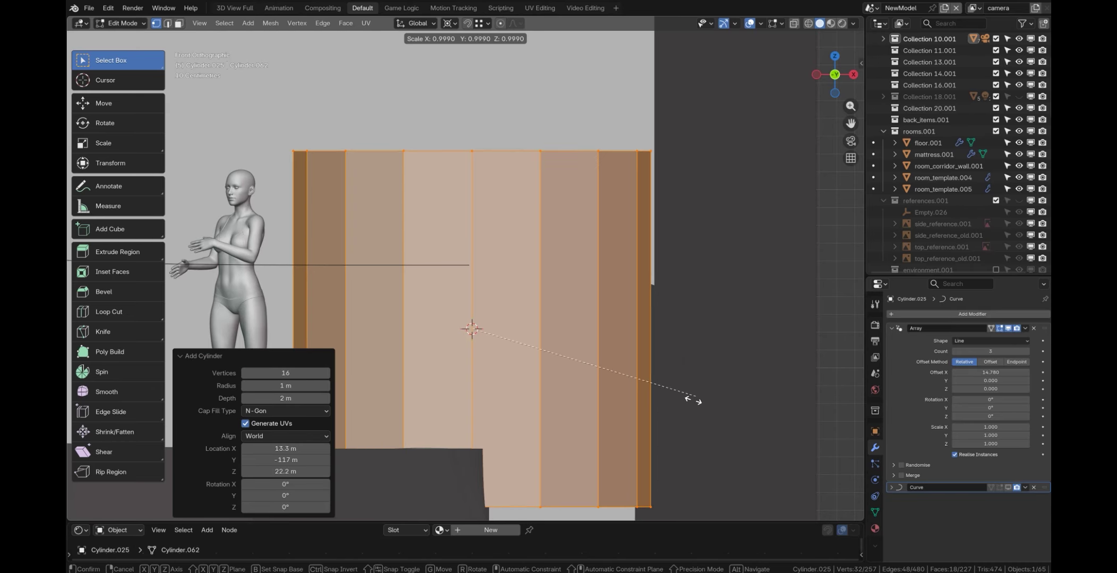
click(474, 341)
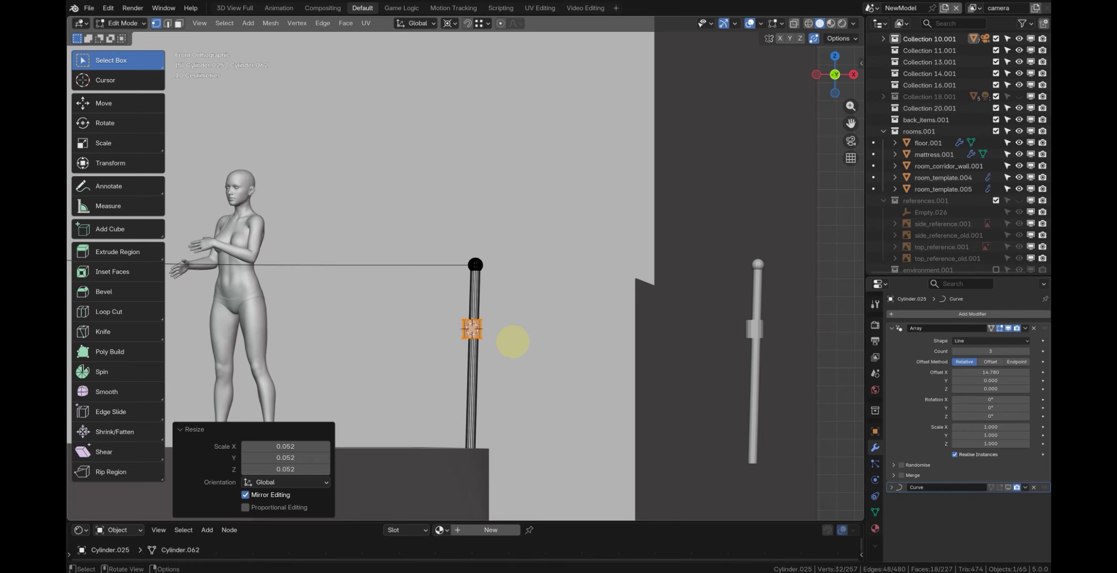
Rotate the small cylinder 90° about the Y axis and scale it by about 0.613
text(ry90)
click(512, 341)
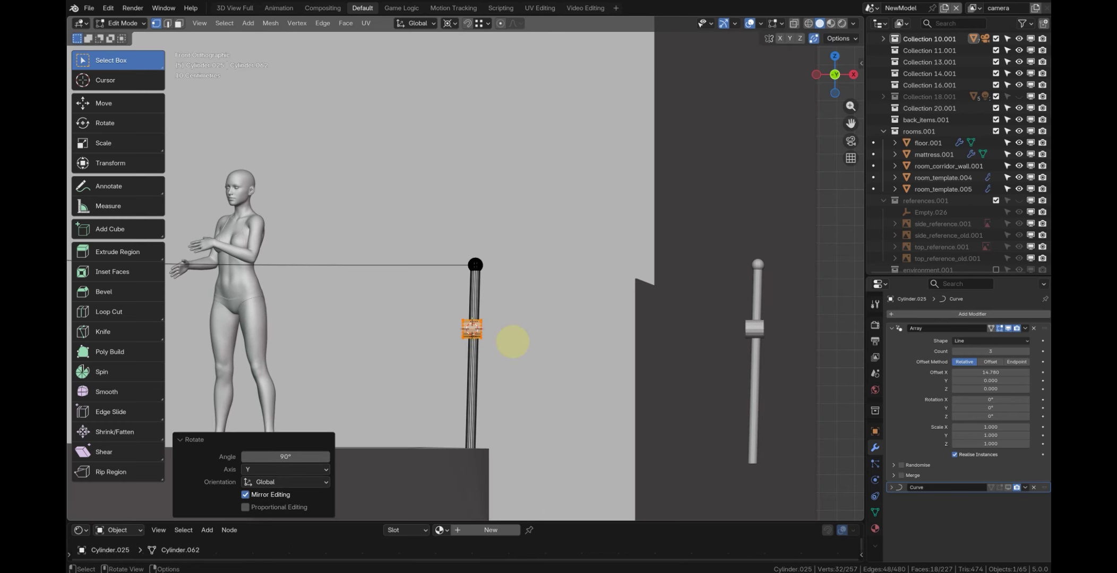
scroll(512, 342, up, 6)
shift+middle_drag(577, 342, 459, 235)
key(s)
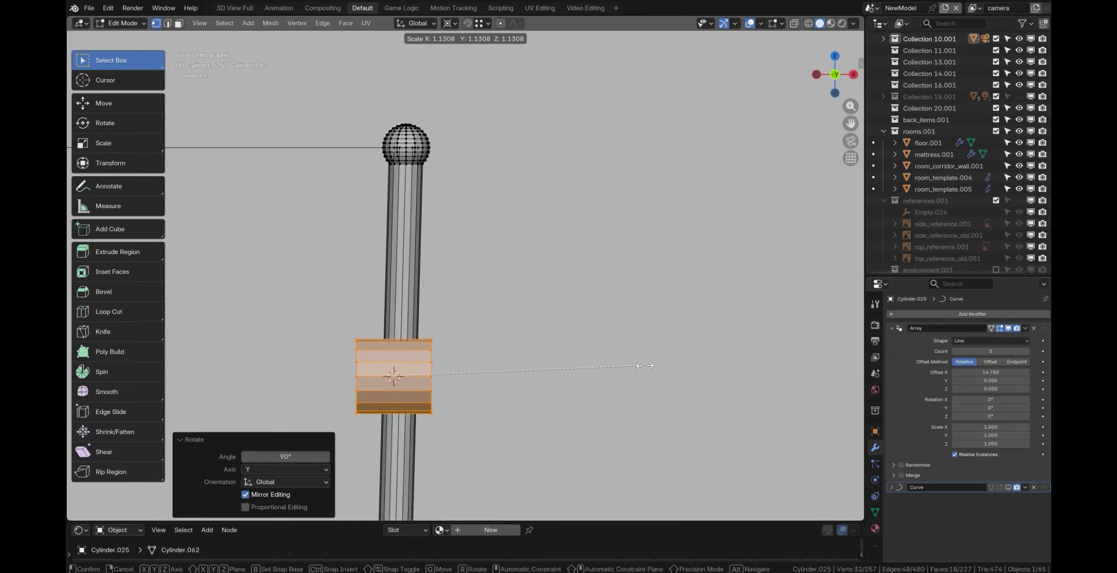
click(529, 383)
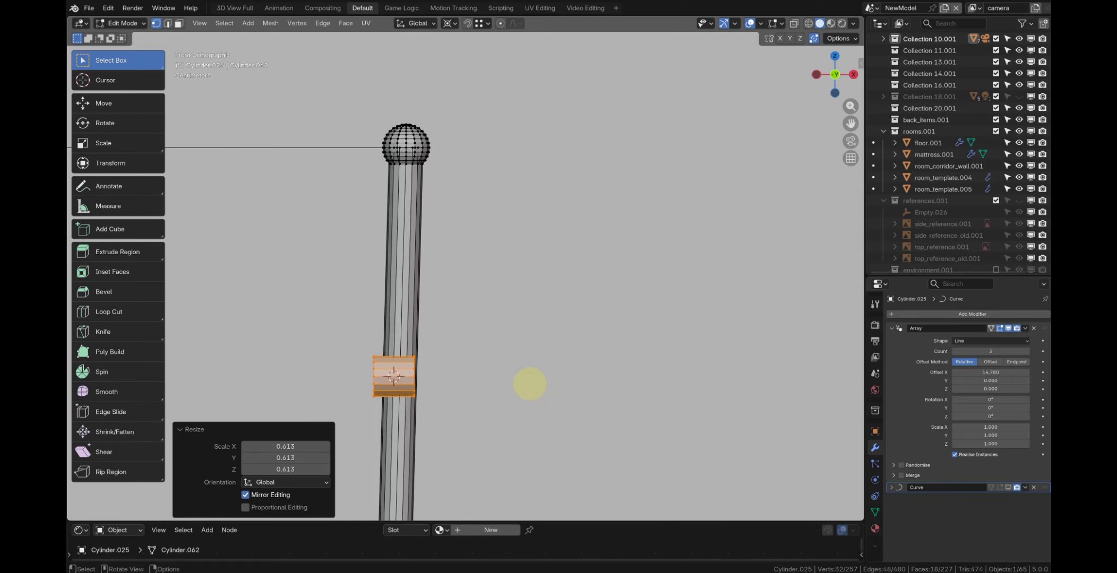
Move the small cylinder about 0.065 m in X and 0.277 m up to just below the ball, and scale it by about 0.724
key(g)
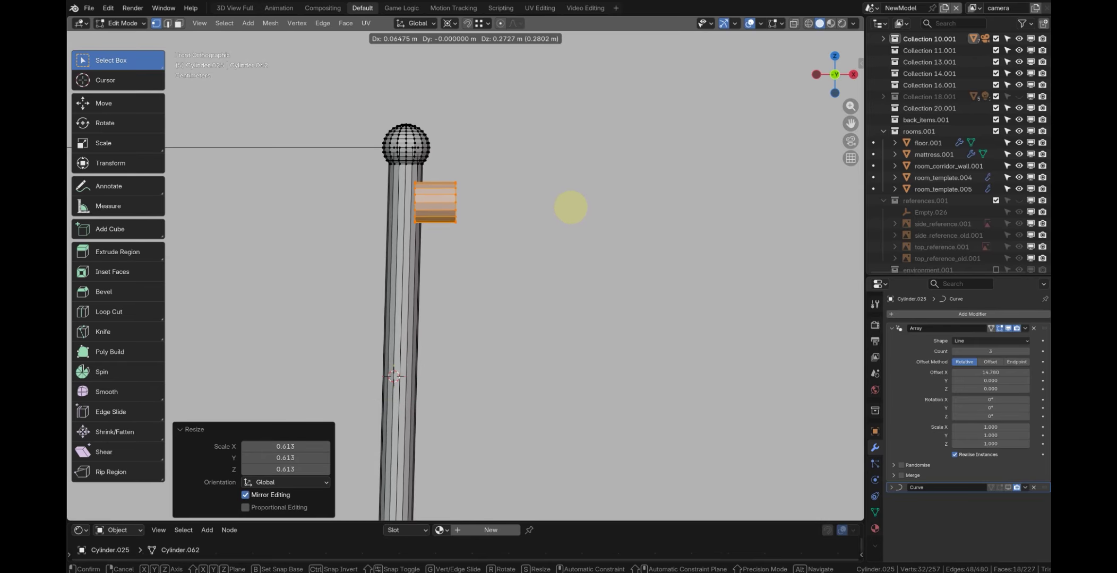
click(570, 207)
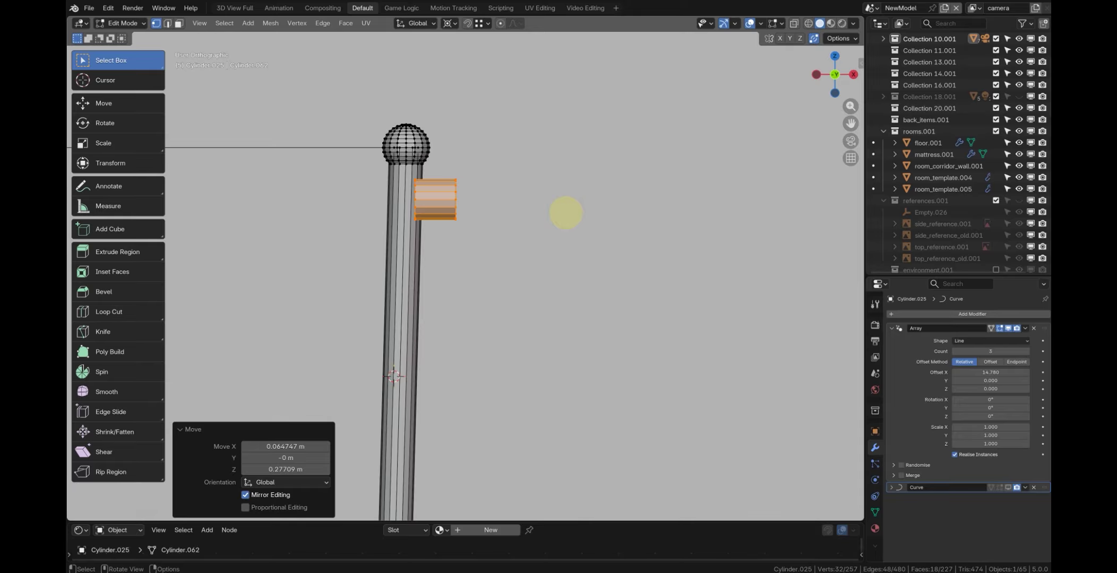
key(KP_7)
scroll(465, 269, up, 5)
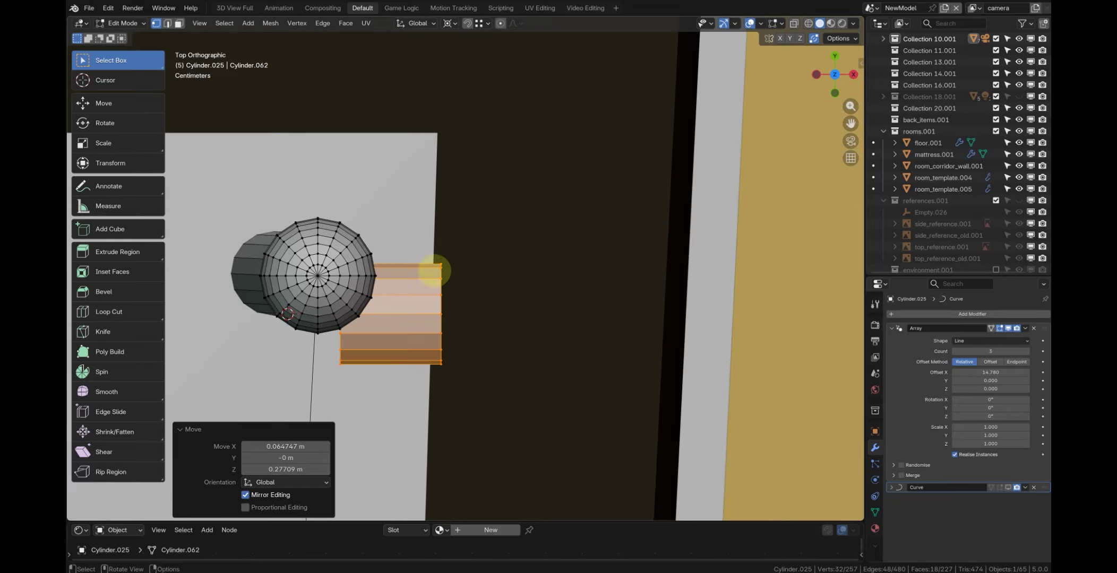
key(s)
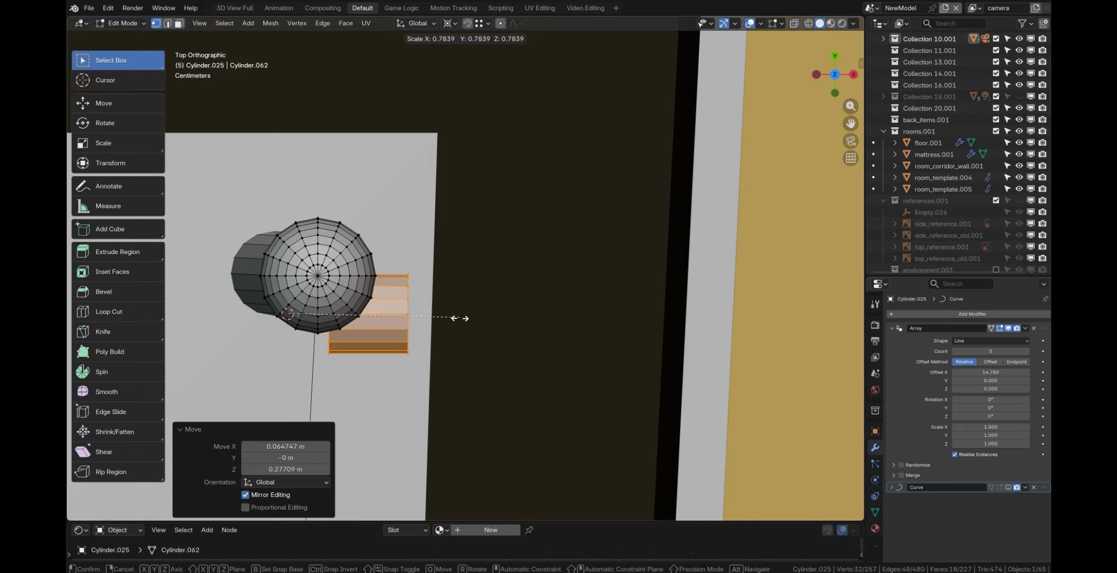
click(446, 322)
Centre the small cylinder on the post by moving it about -0.014 m in X and 0.028 m in Y, plus about 0.005 m in X
key(g)
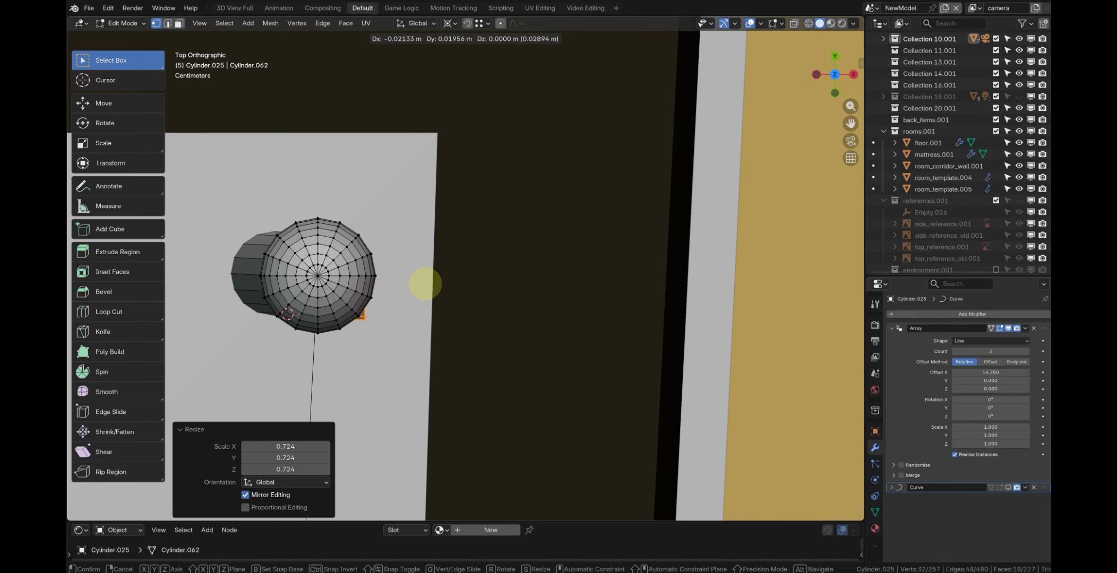
click(424, 284)
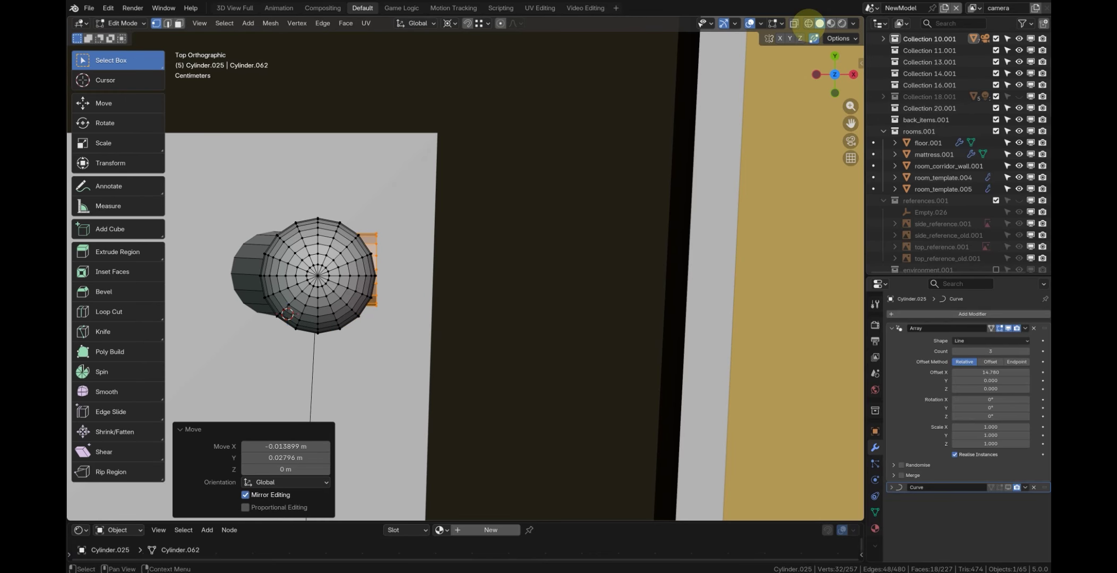
click(808, 23)
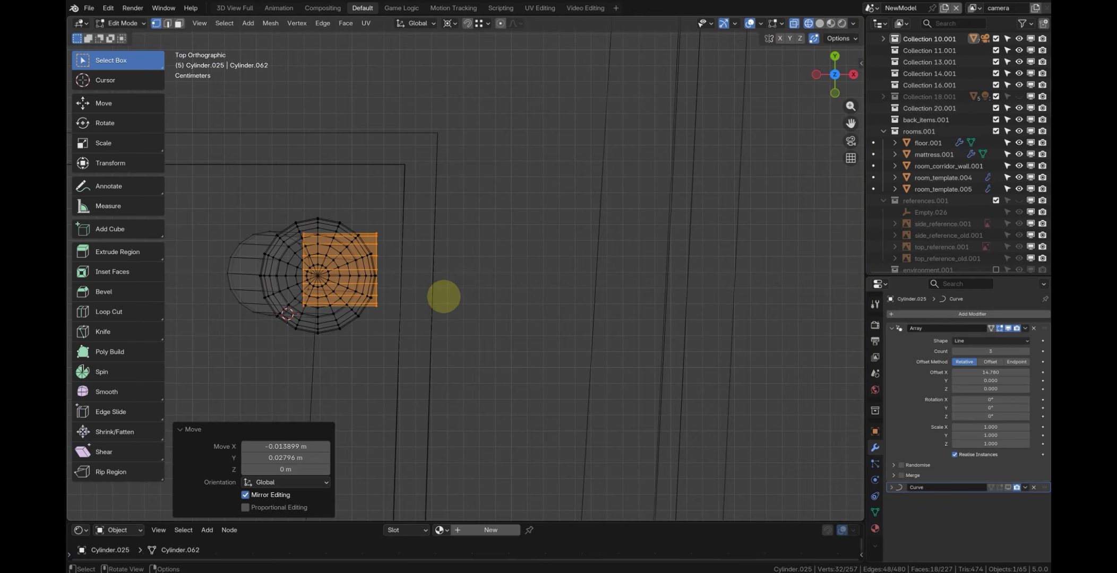
alt+drag(486, 334, 443, 242)
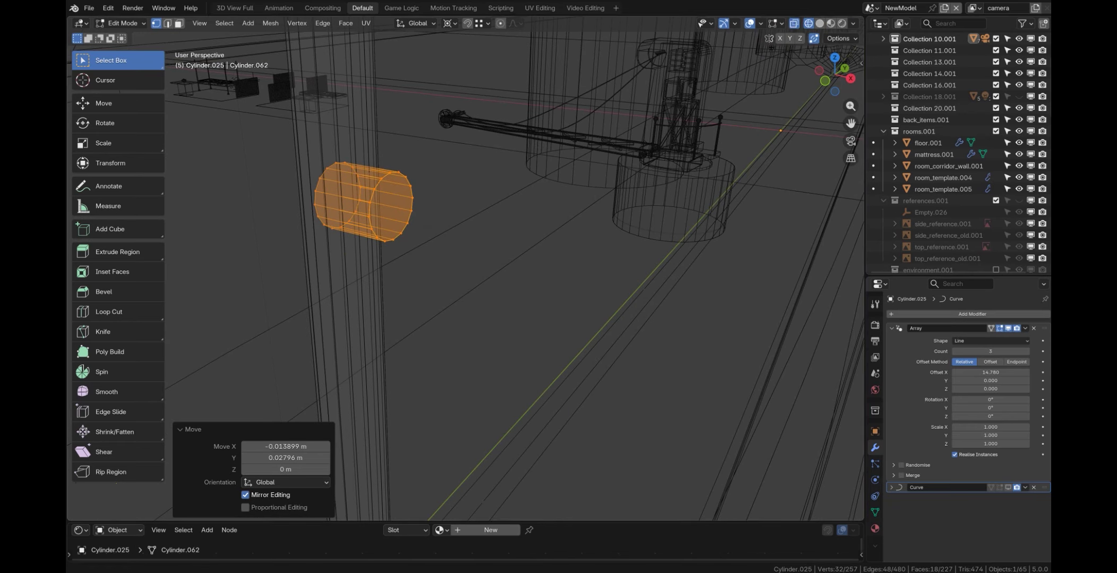
click(820, 23)
scroll(552, 192, up, 5)
key(g)
key(x)
click(571, 234)
Raise the small cylinder about 0.09 m below the ball and shift it about -0.003 m in Y to centre it on the post
alt+drag(570, 234, 648, 207)
scroll(648, 208, down, 4)
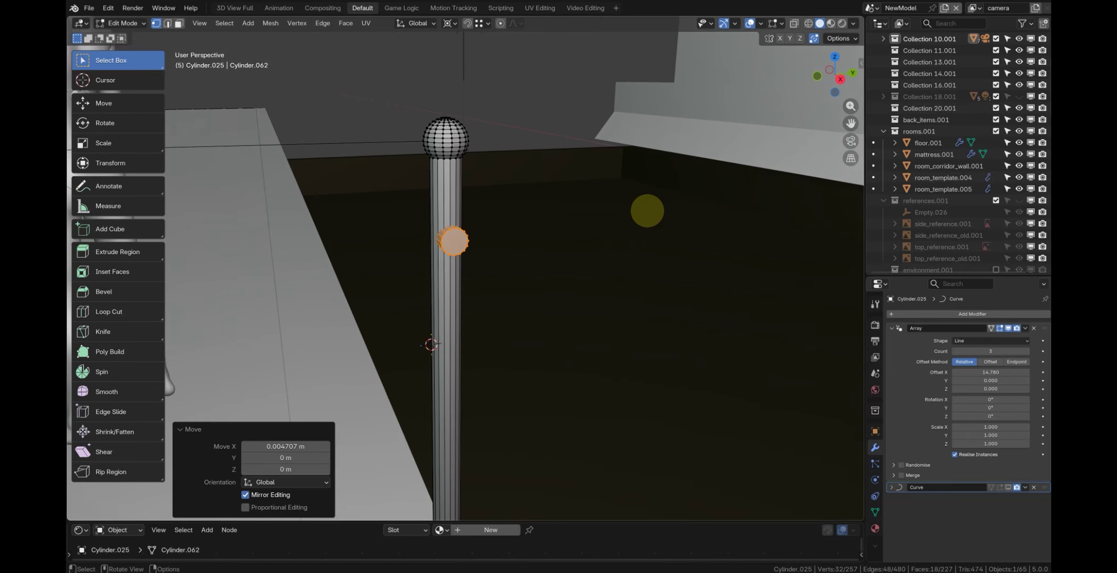
key(g)
key(z)
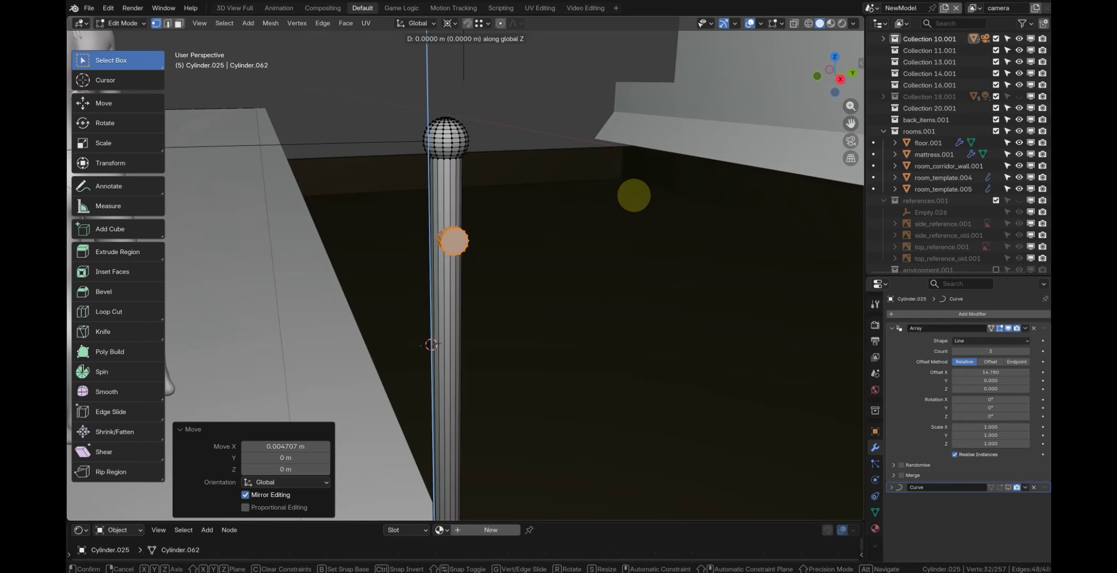
click(632, 171)
alt+drag(631, 172, 656, 414)
scroll(594, 182, up, 4)
key(g)
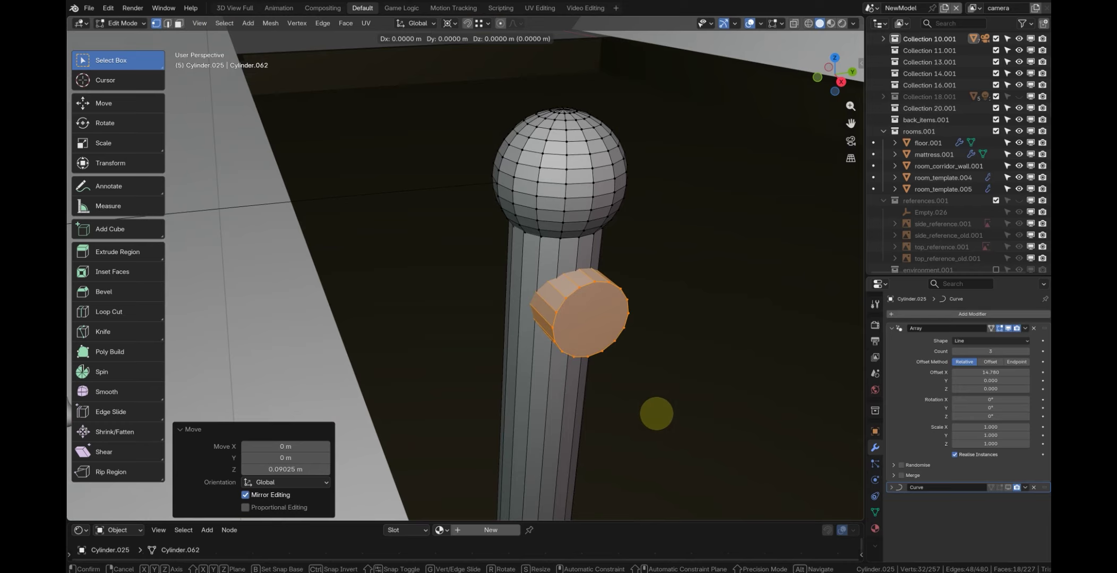
key(y)
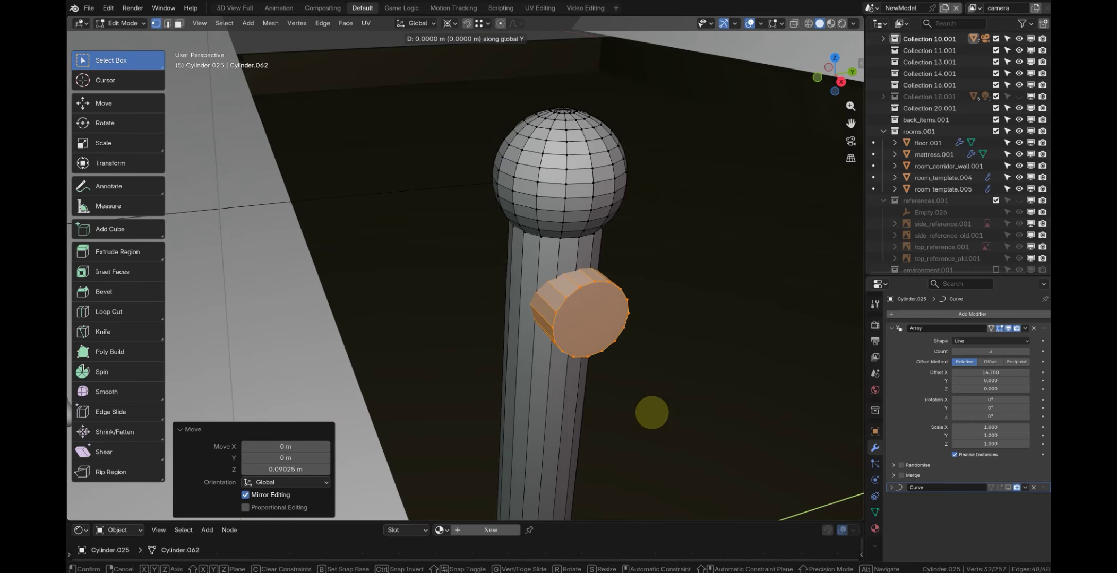
click(620, 414)
Extrude the small cylinder's outer end face into a long horizontal rail and divide it with six loop cuts
alt+drag(620, 409, 537, 420)
scroll(535, 399, down, 6)
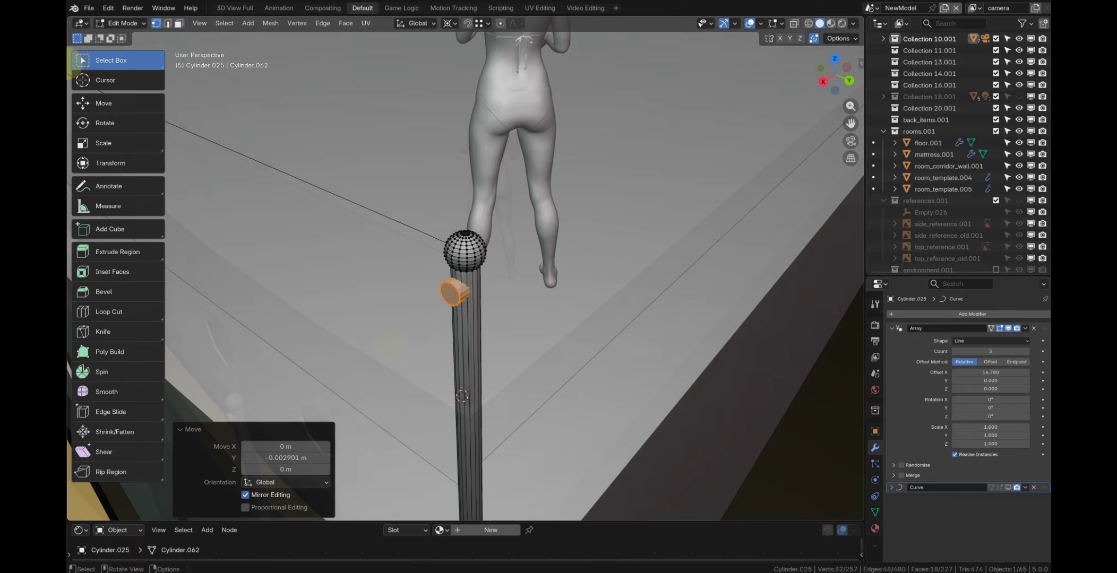
key(e)
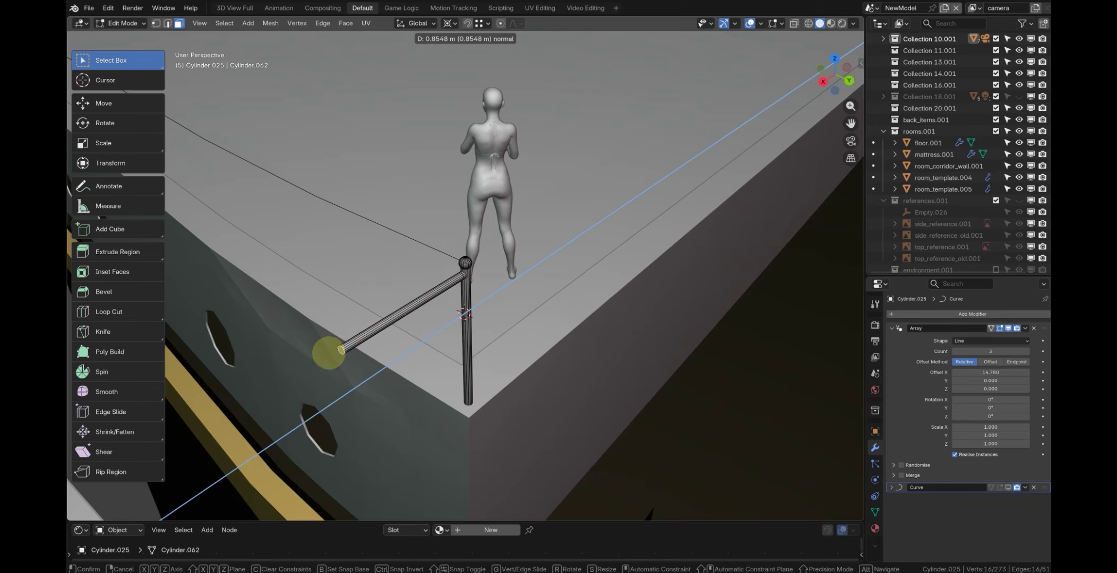
click(324, 358)
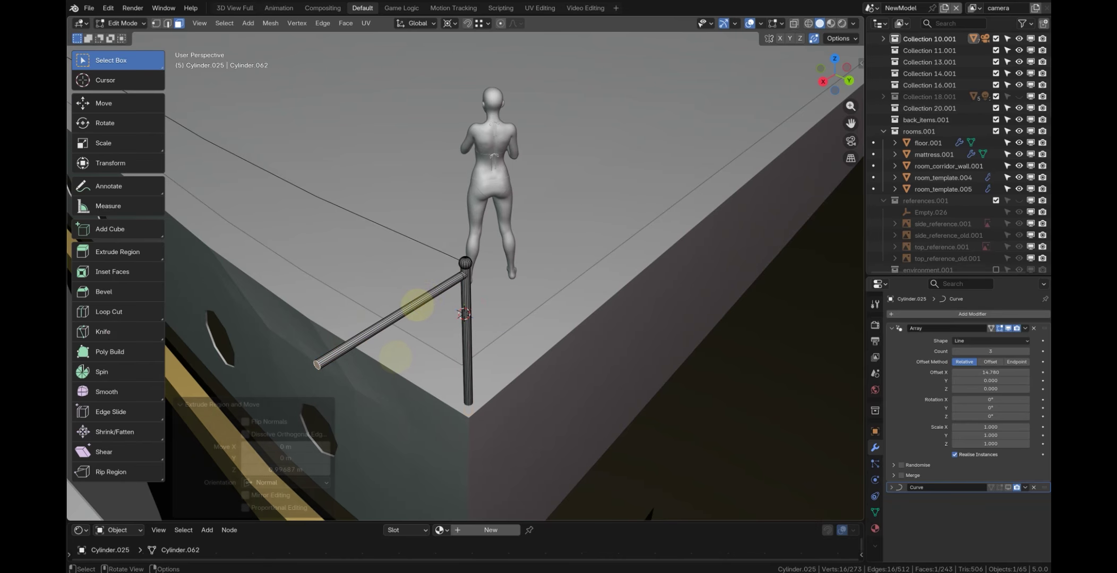
key(ctrl+r)
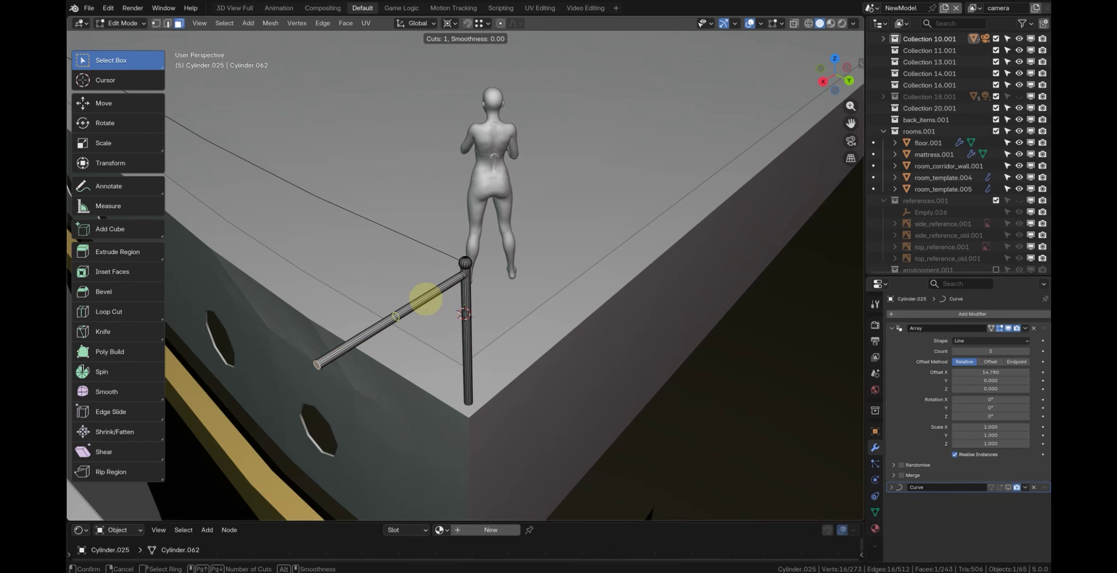
click(426, 299)
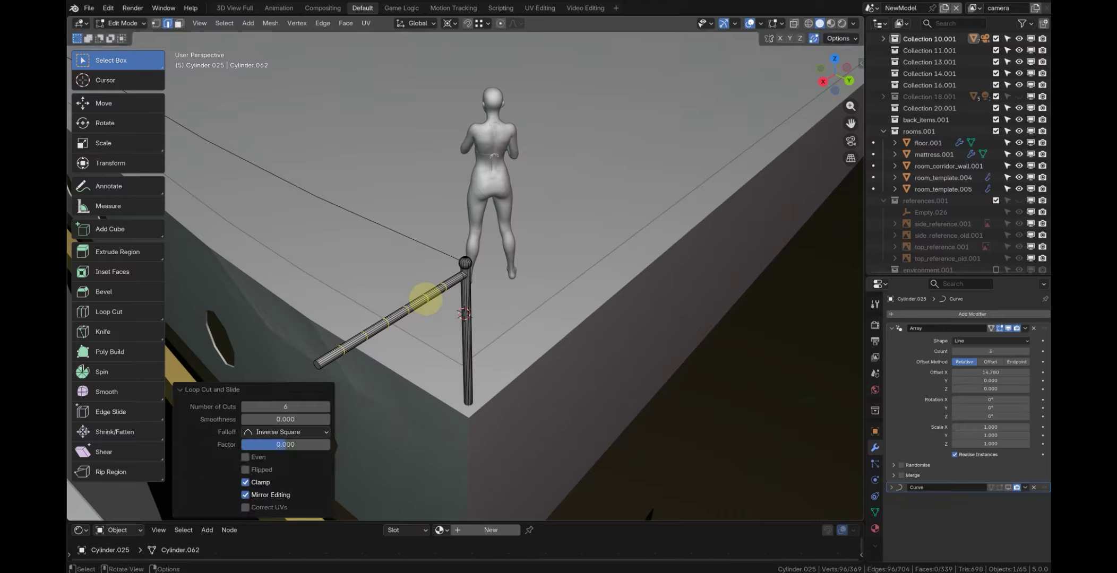
Duplicate the whole rail about 0.704 m straight down to form the lower rail, and leave Edit Mode
key(ctrl+l)
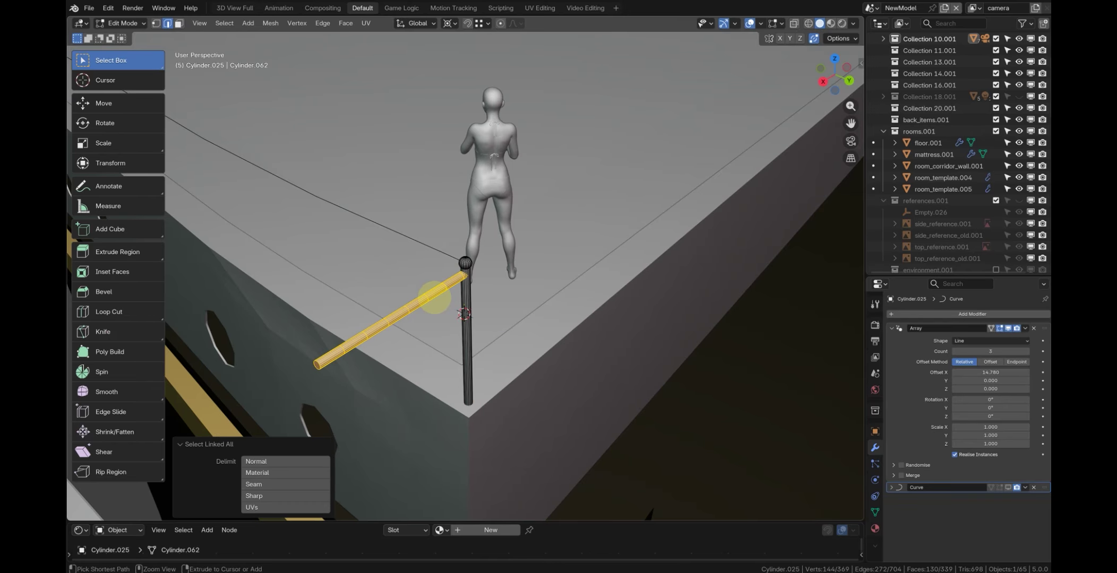
key(shift+d)
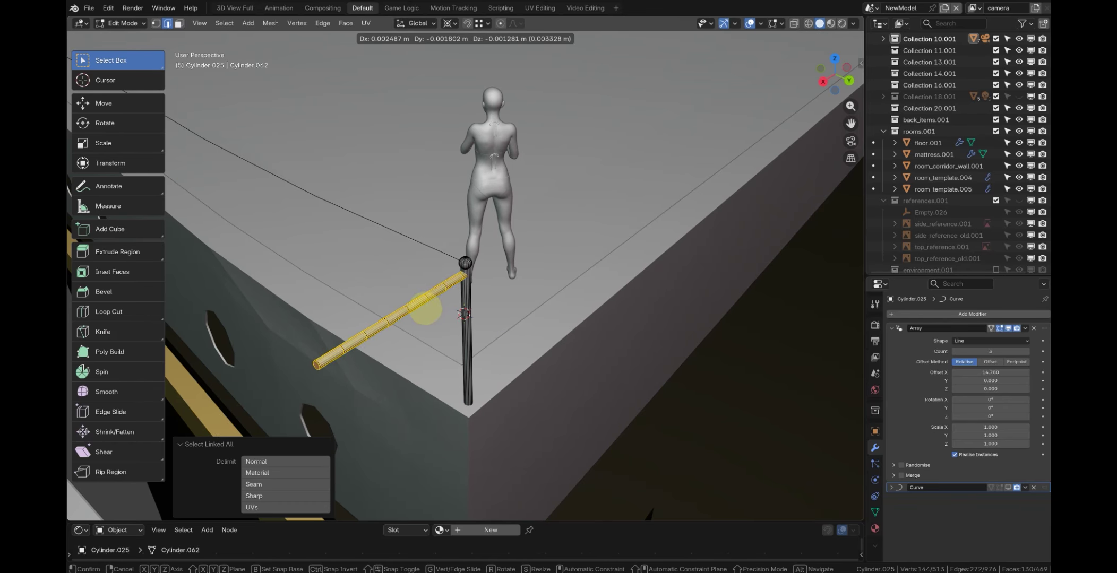
key(z)
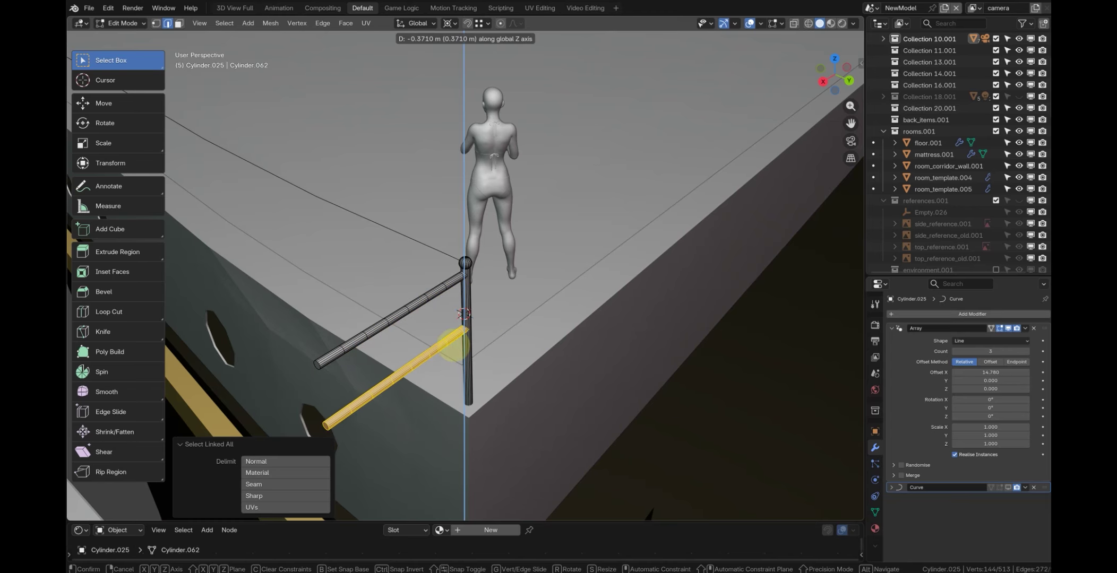
click(621, 379)
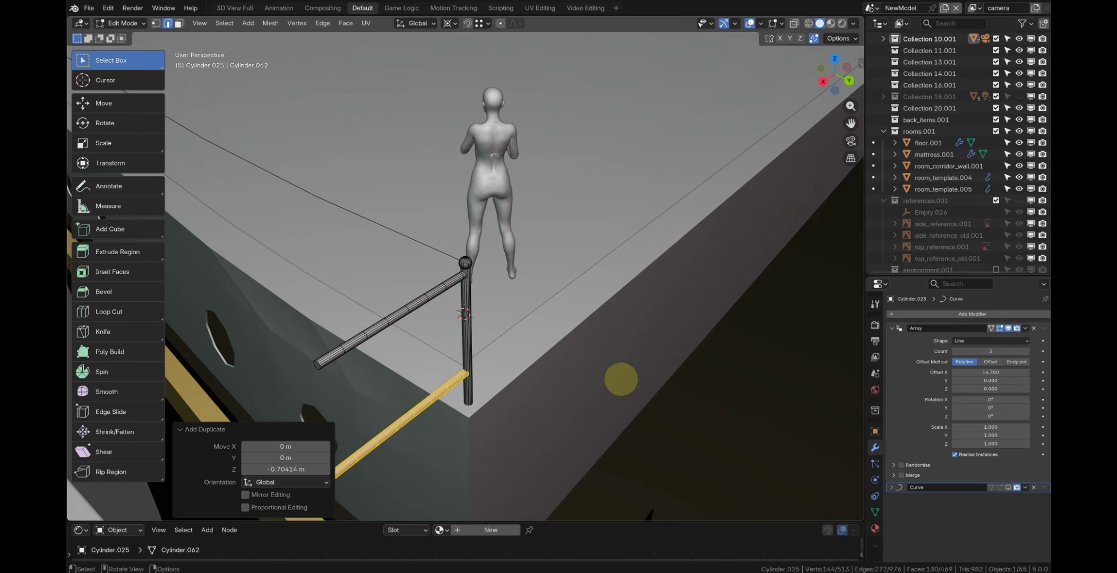
middle_drag(544, 369, 719, 374)
key(alt+z)
key(Tab)
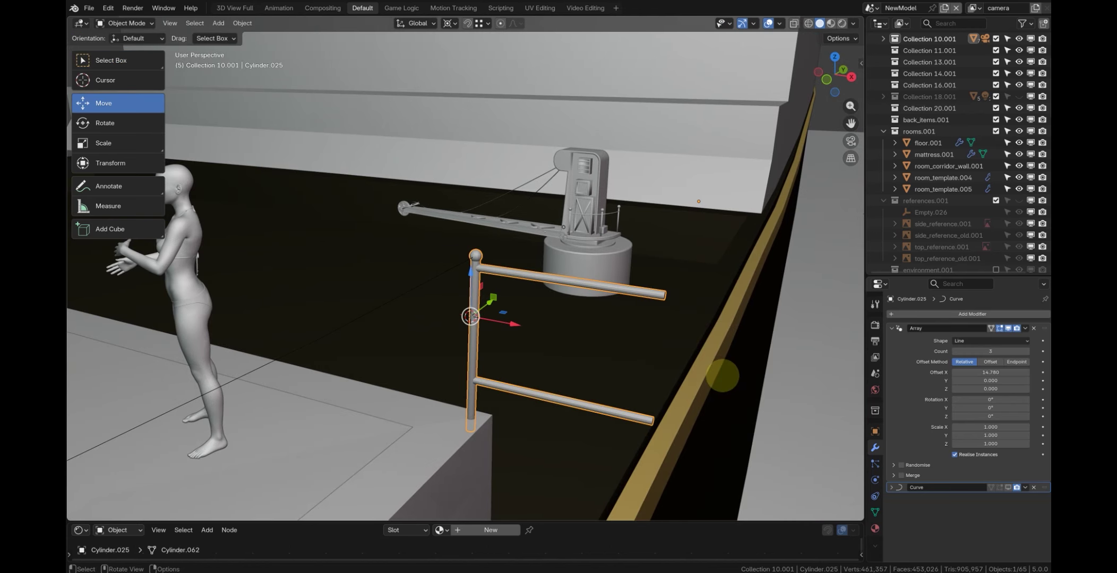
Turn on the viewport display of the railing's Curve modifier so the arrayed posts follow the bow edge
middle_drag(600, 300, 532, 323)
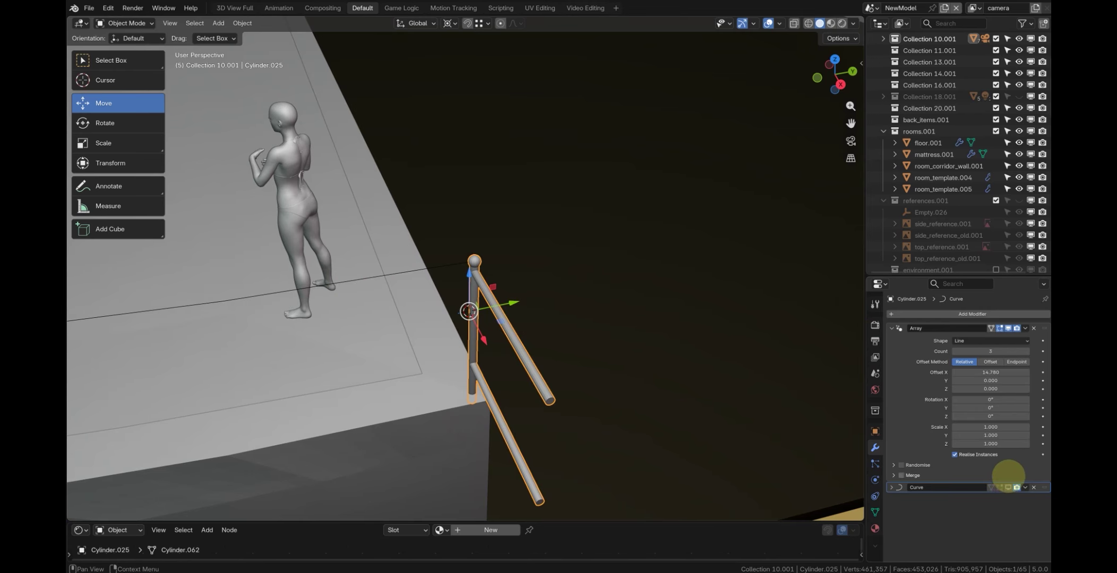
click(1008, 487)
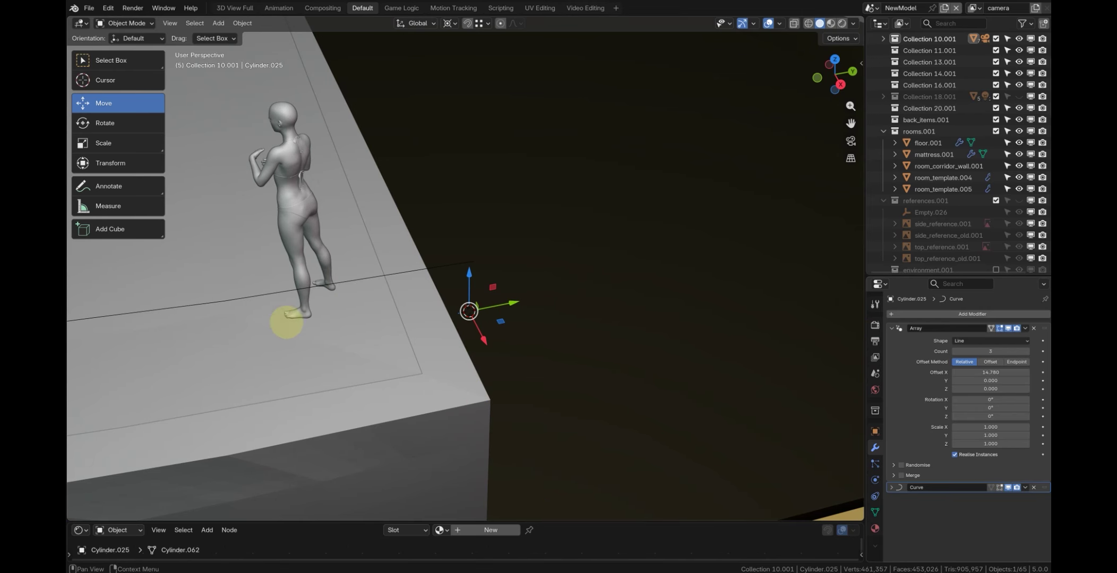
scroll(338, 295, down, 8)
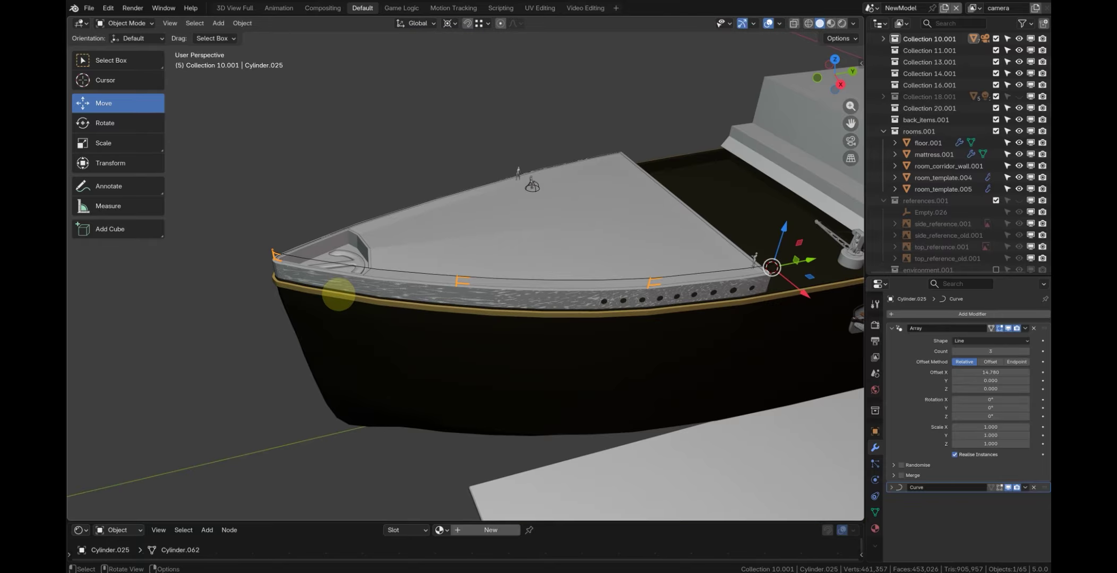
scroll(338, 295, up, 6)
scroll(324, 256, down, 6)
middle_drag(407, 274, 516, 249)
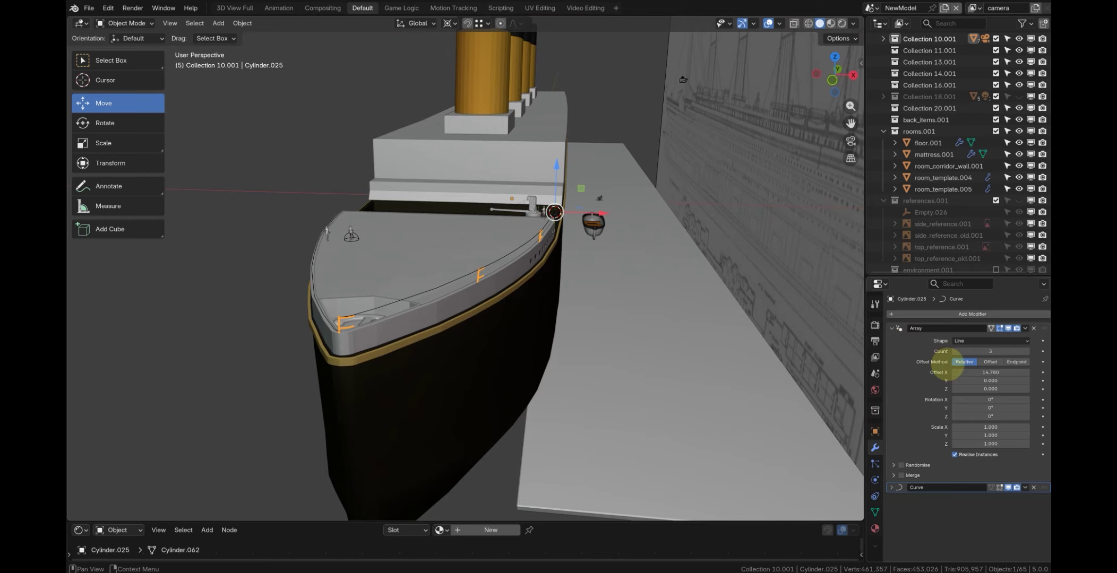
Set the railing's Array modifier to a relative X offset of 0.95 and a count of 42
drag(977, 372, 967, 372)
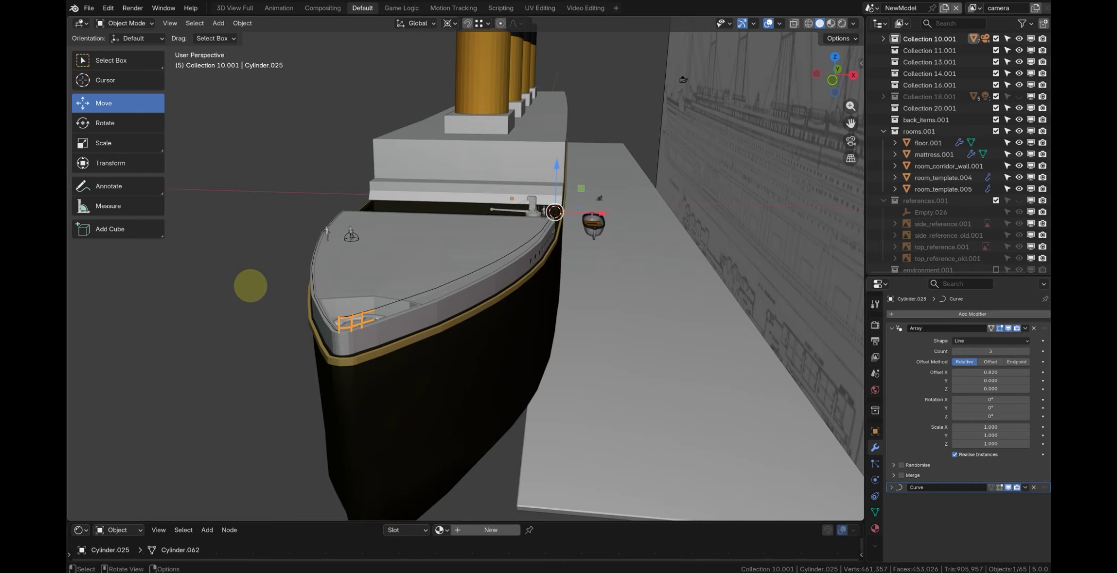
key(KP_Decimal)
middle_drag(506, 316, 489, 364)
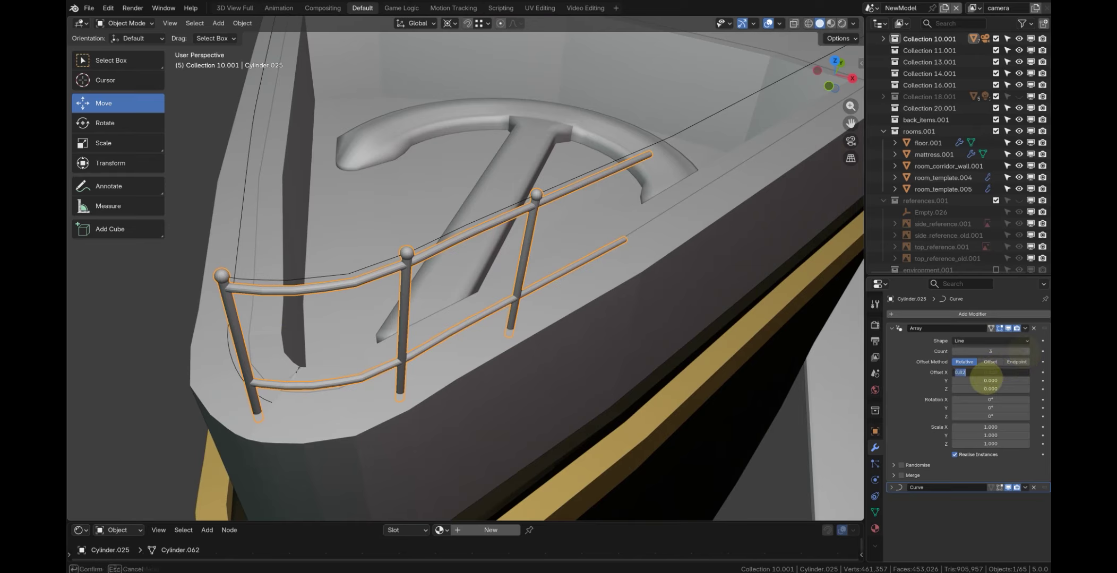
text(.95)
key(Return)
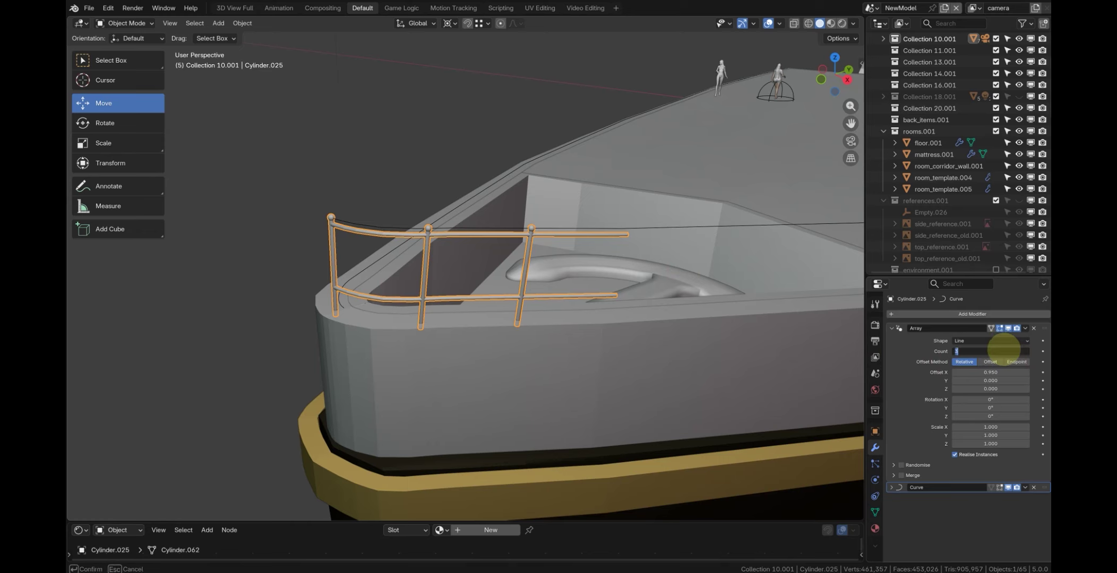
text(25)
key(Return)
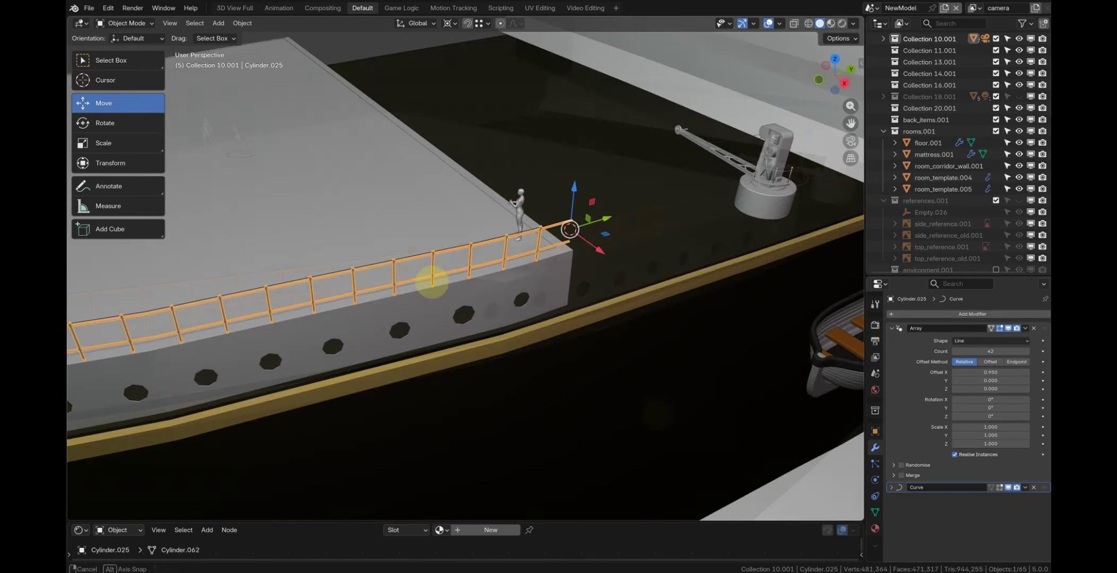
Extrude the end point of the bow deck edge curve about -5.61 m in X along the deck's rear edge, working in top wireframe view
middle_drag(432, 283, 601, 306)
click(610, 280)
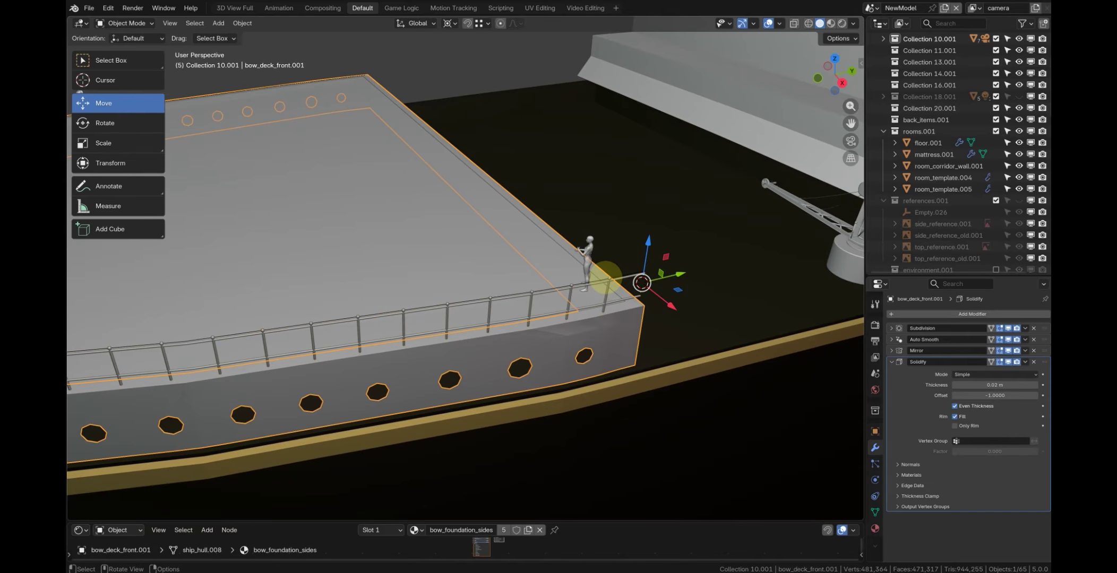
click(605, 277)
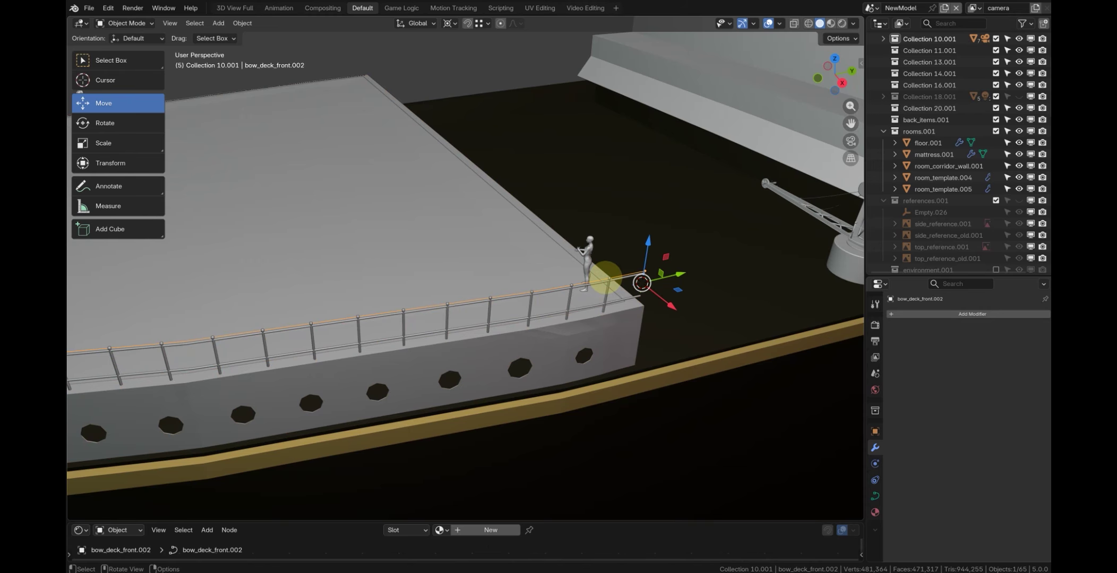
key(KP_7)
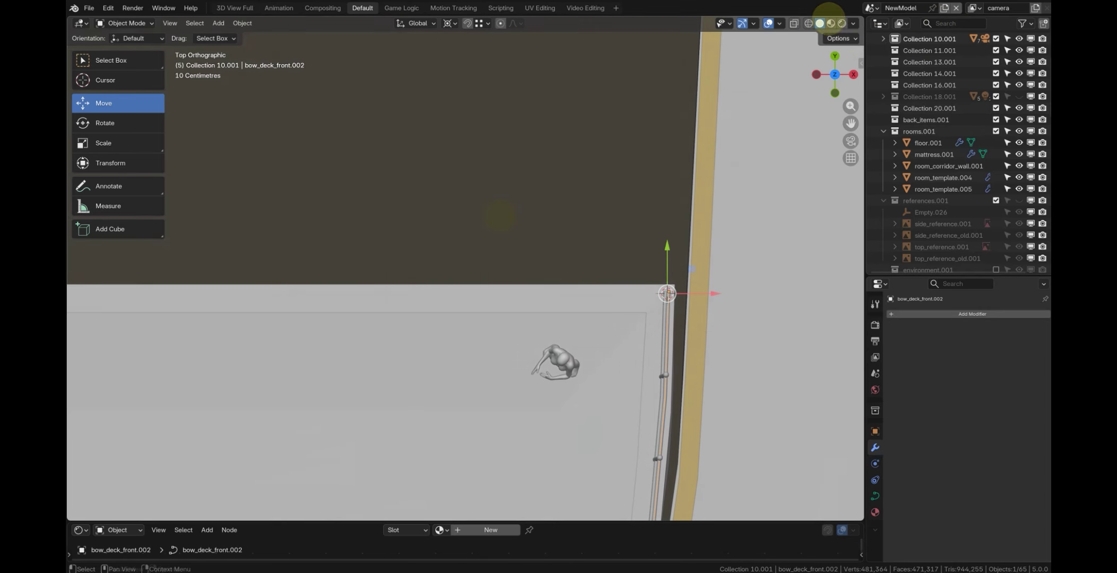
click(809, 23)
key(Tab)
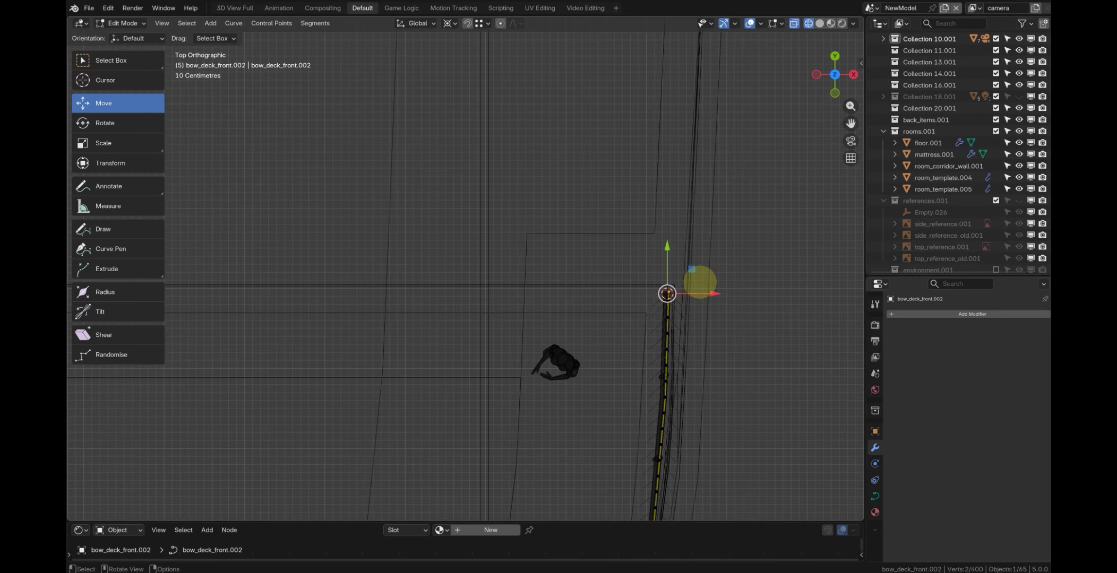
key(e)
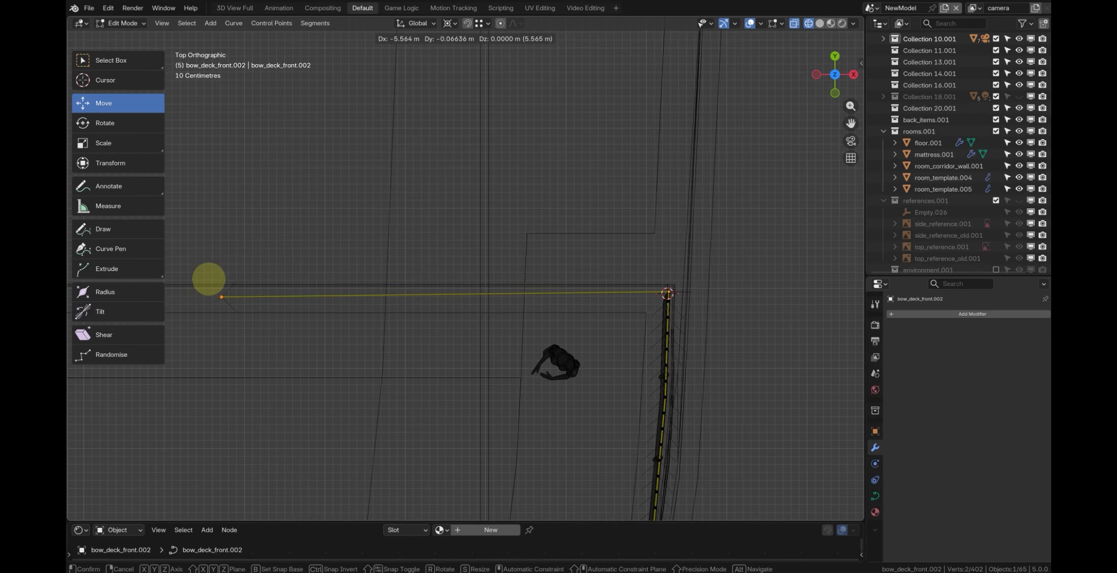
click(226, 277)
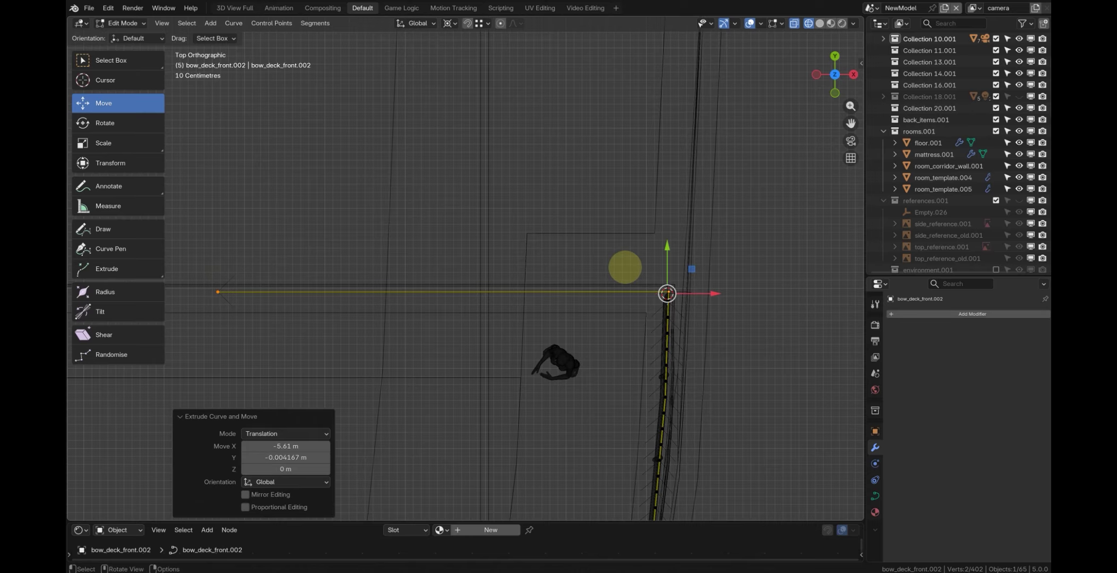
key(Tab)
Return to solid shading and raise the railing's Array count to 47 to continue it around the deck corner
scroll(644, 285, down, 5)
middle_drag(631, 320, 435, 302)
shift+middle_drag(504, 385, 486, 164)
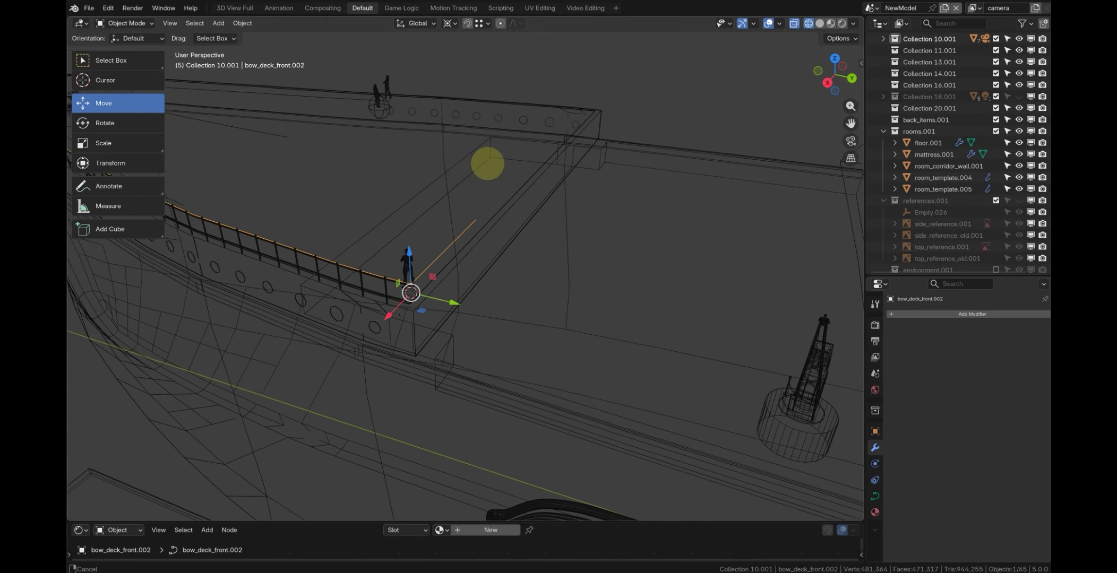
click(819, 23)
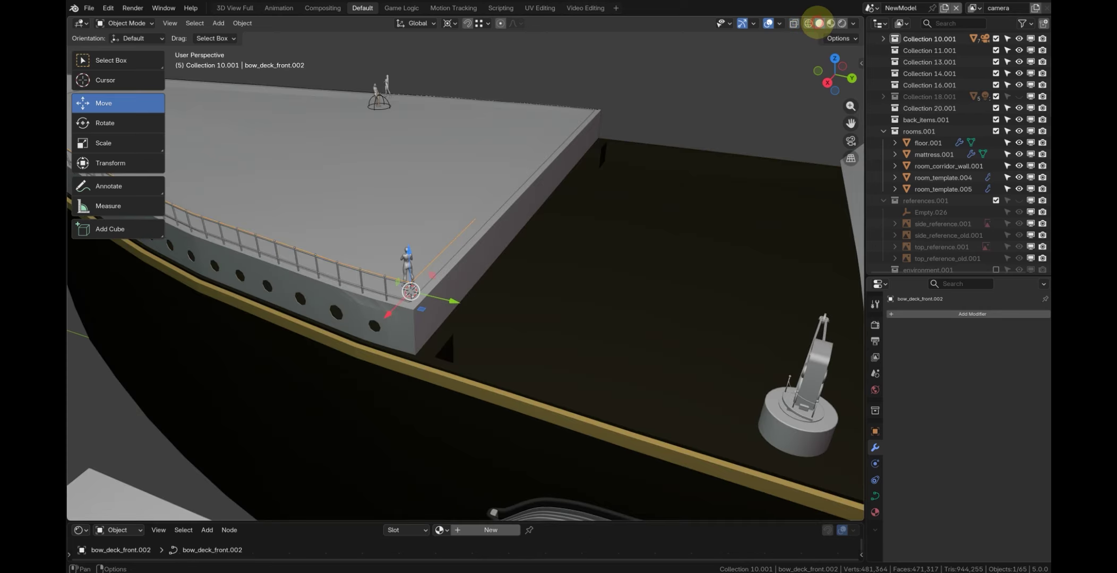
scroll(409, 281, up, 5)
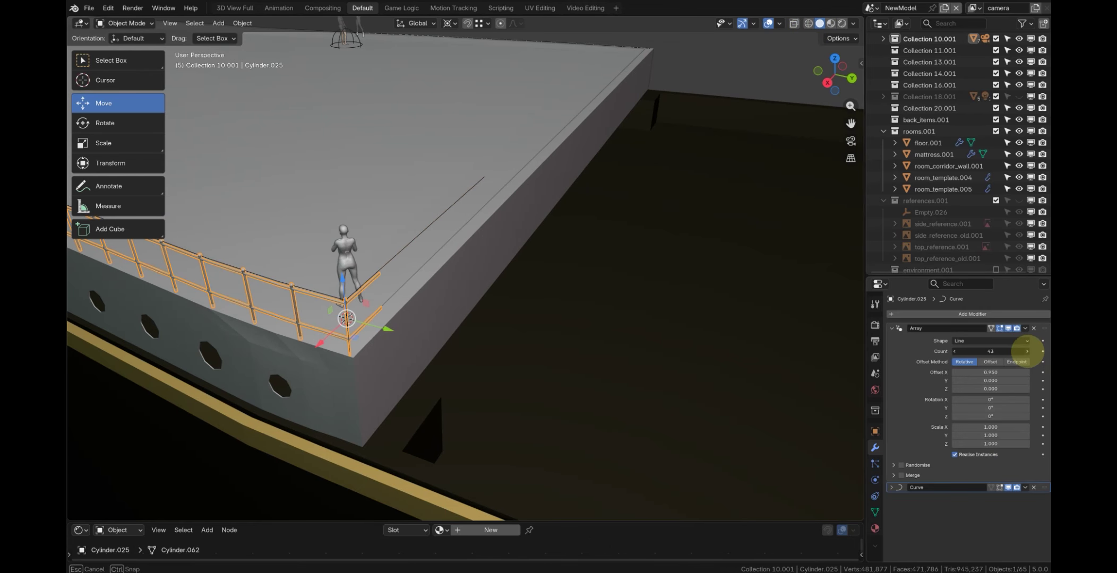
click(1027, 351)
click(1027, 351)
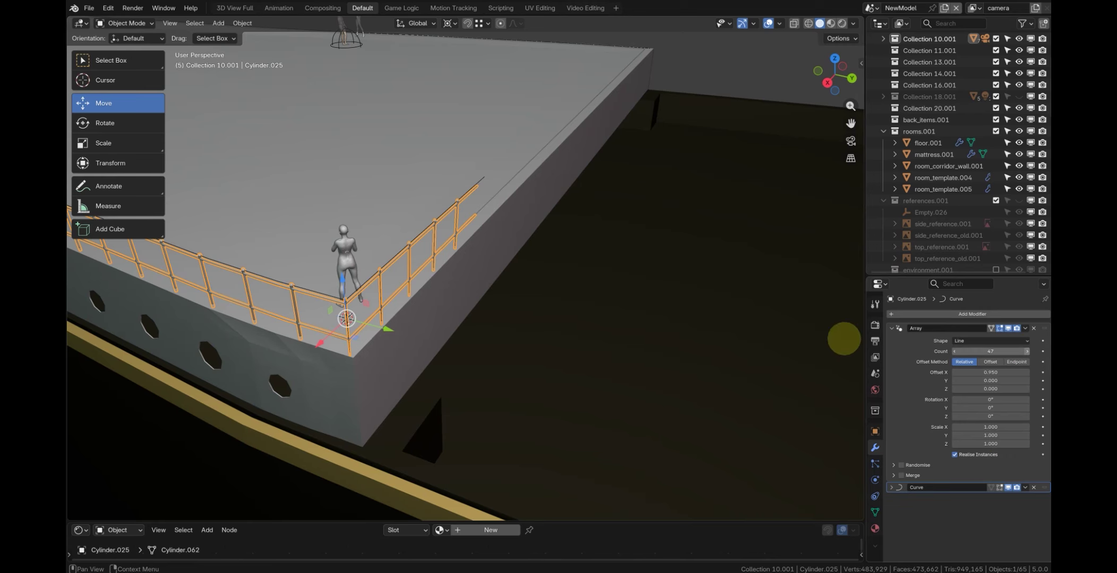
Create a new material on the bow railing and darken its base color to near-black
middle_drag(569, 230, 549, 204)
scroll(528, 420, up, 1)
click(540, 415)
middle_drag(540, 415, 564, 441)
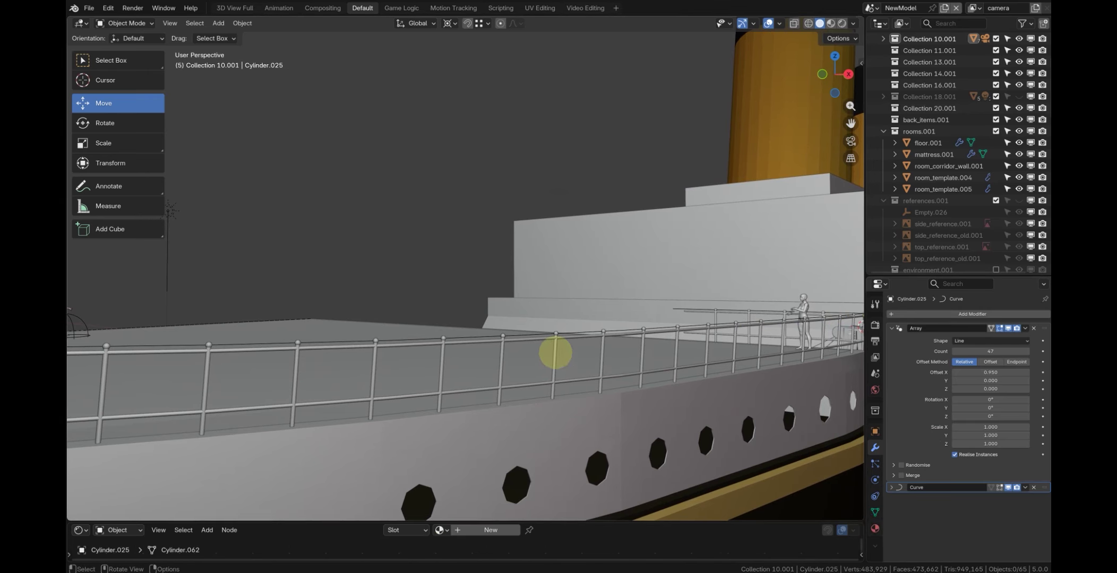
click(555, 352)
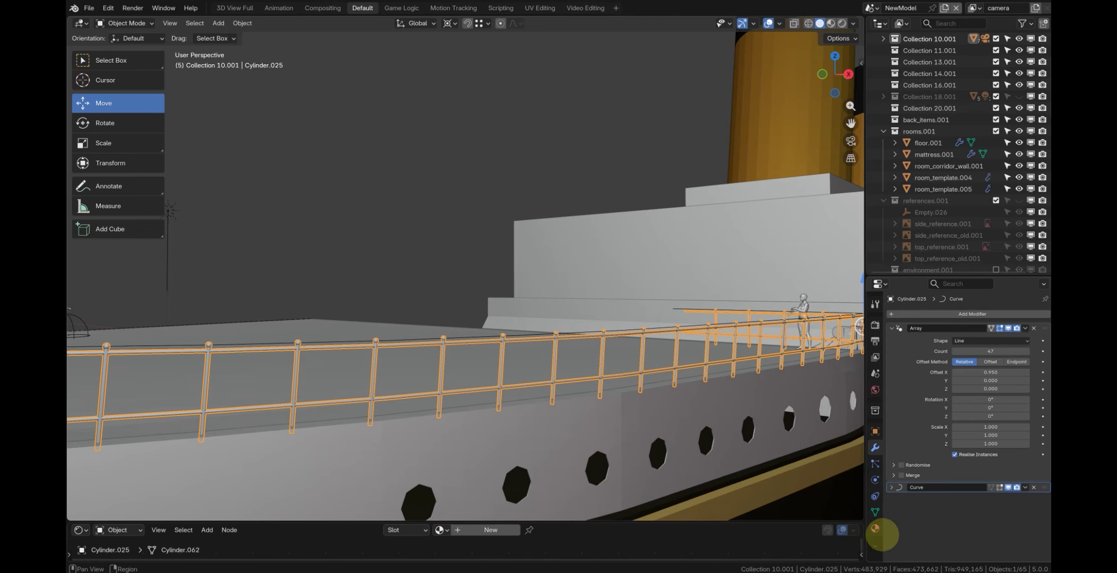
click(875, 529)
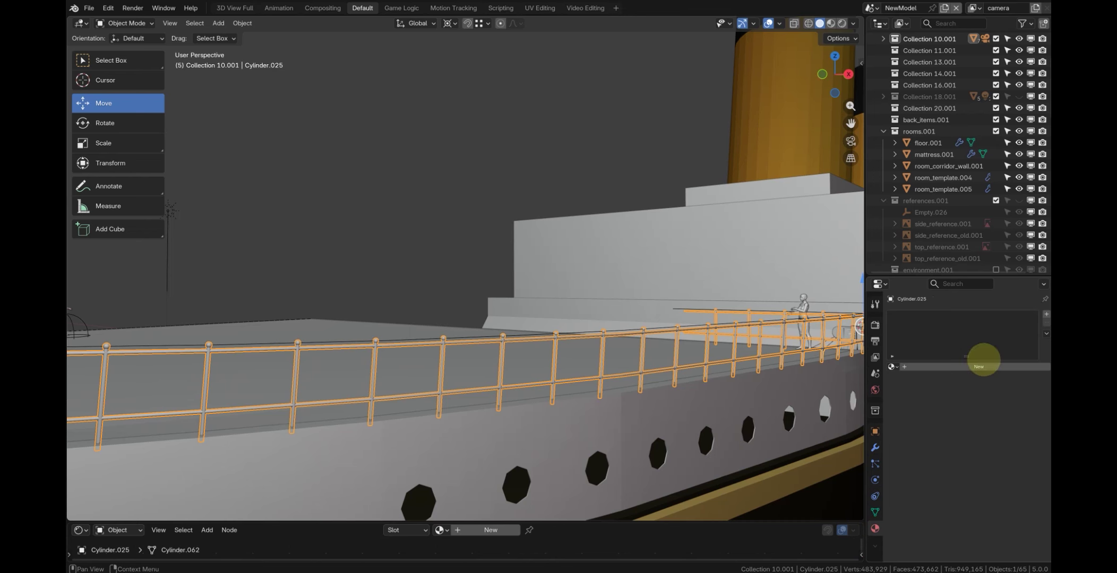
click(980, 366)
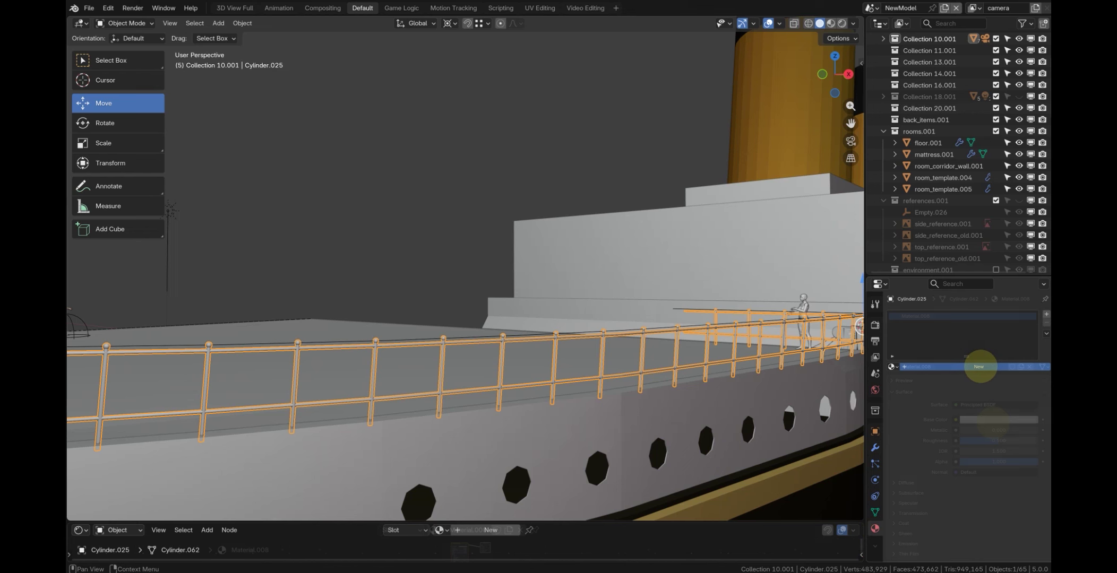
click(983, 419)
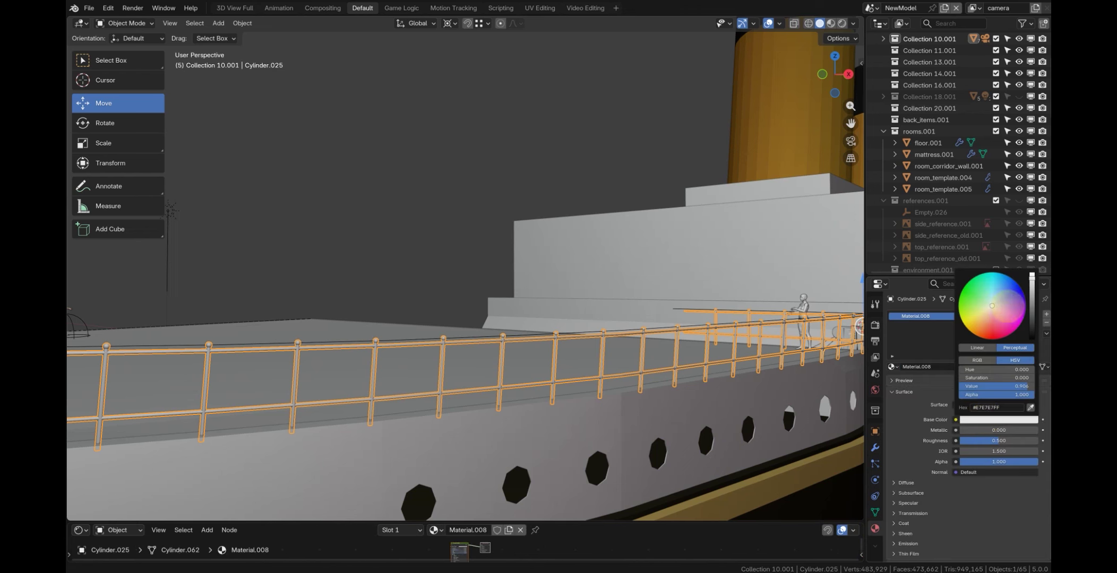
drag(1032, 276, 1031, 323)
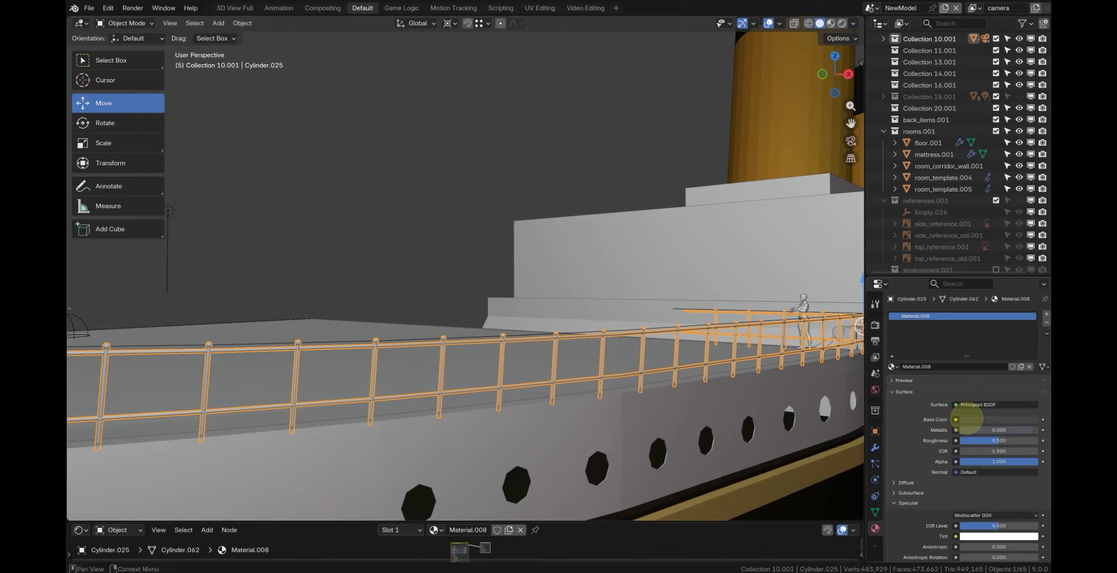
Set the railing material's metallic to about 0.93 and roughness to about 0.06, and check it in rendered shading
drag(978, 415, 1012, 431)
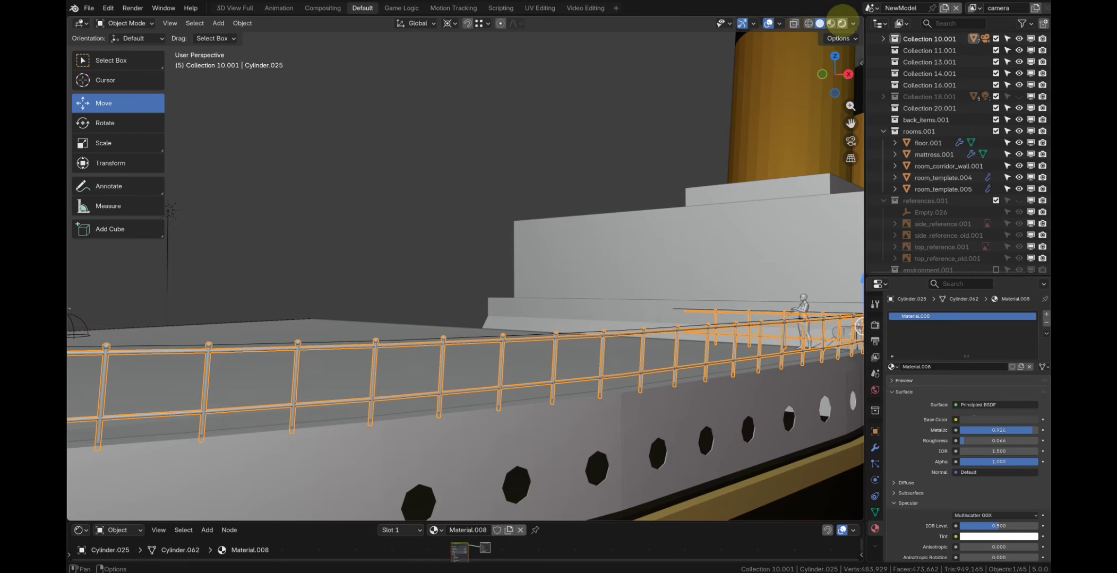
click(842, 23)
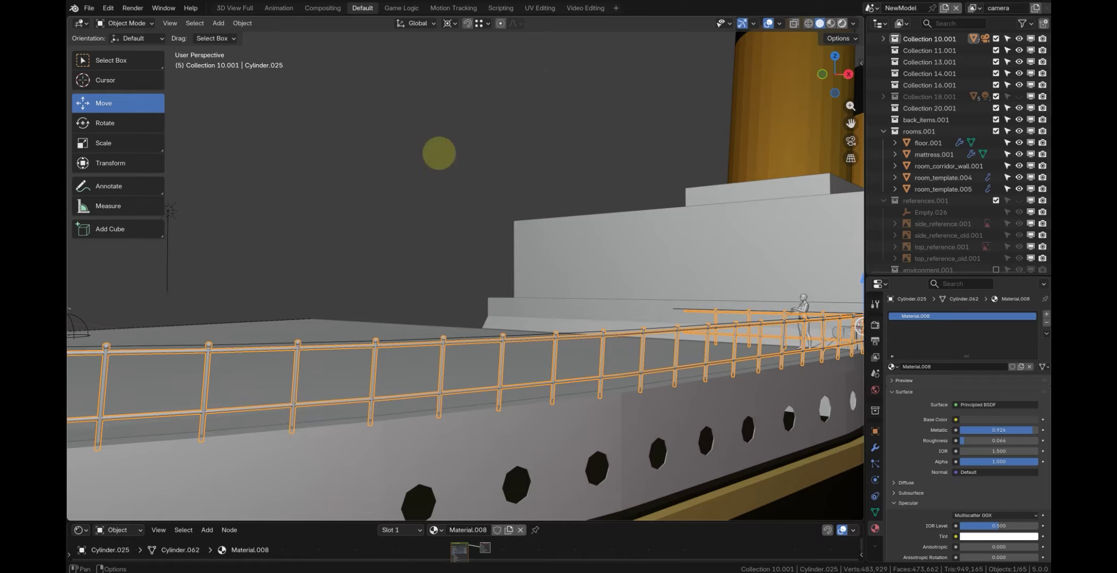
scroll(534, 253, up, 8)
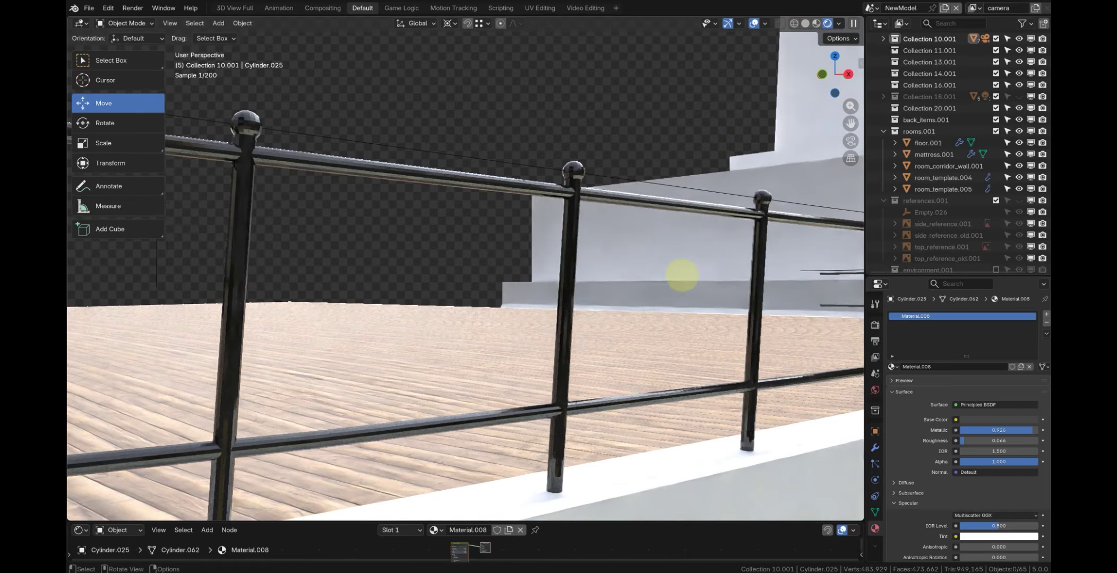
scroll(670, 281, down, 6)
middle_drag(670, 281, 703, 284)
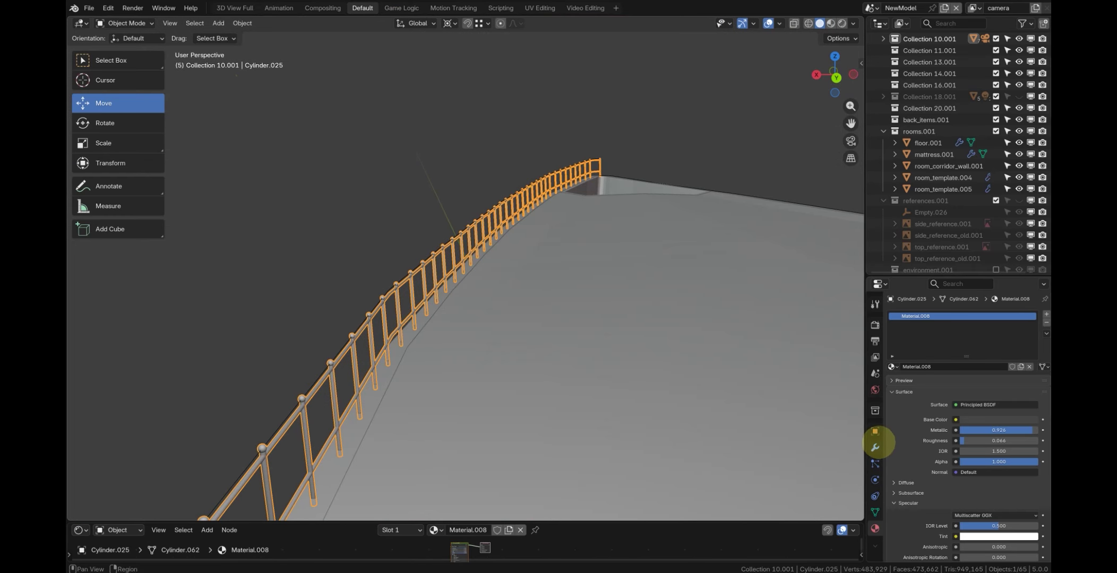
Add a Mirror modifier on the X axis to the railing, after its Curve modifier, to cover the opposite deck edge
click(875, 447)
click(963, 314)
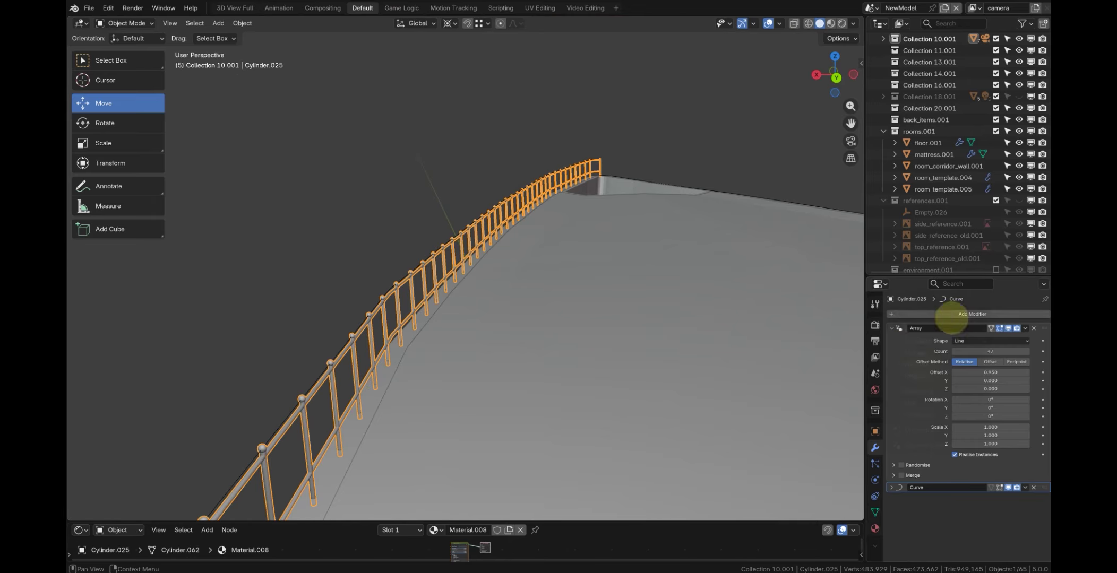
text(mirro)
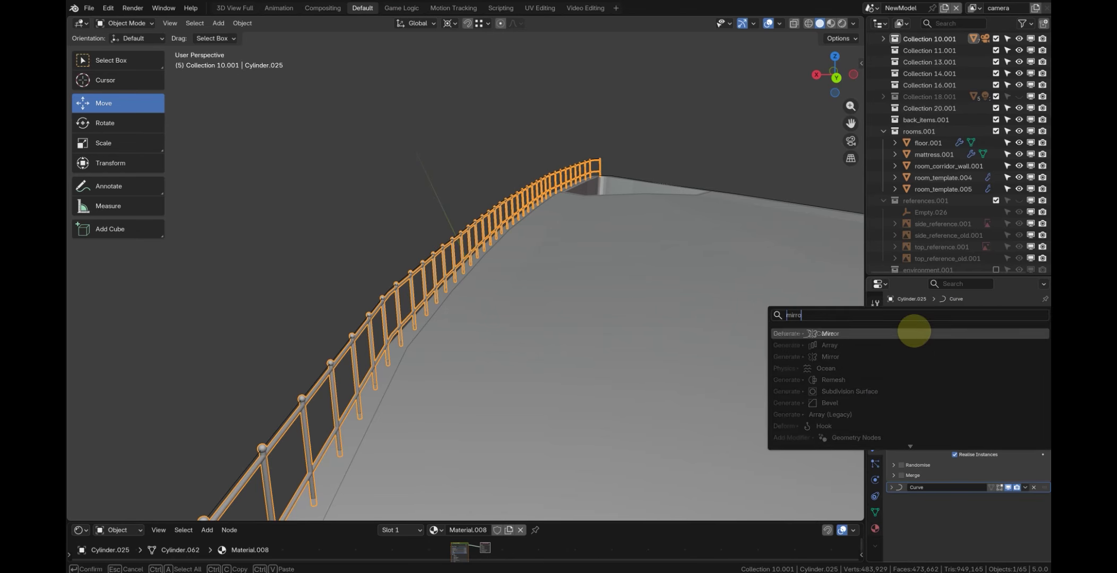
click(913, 331)
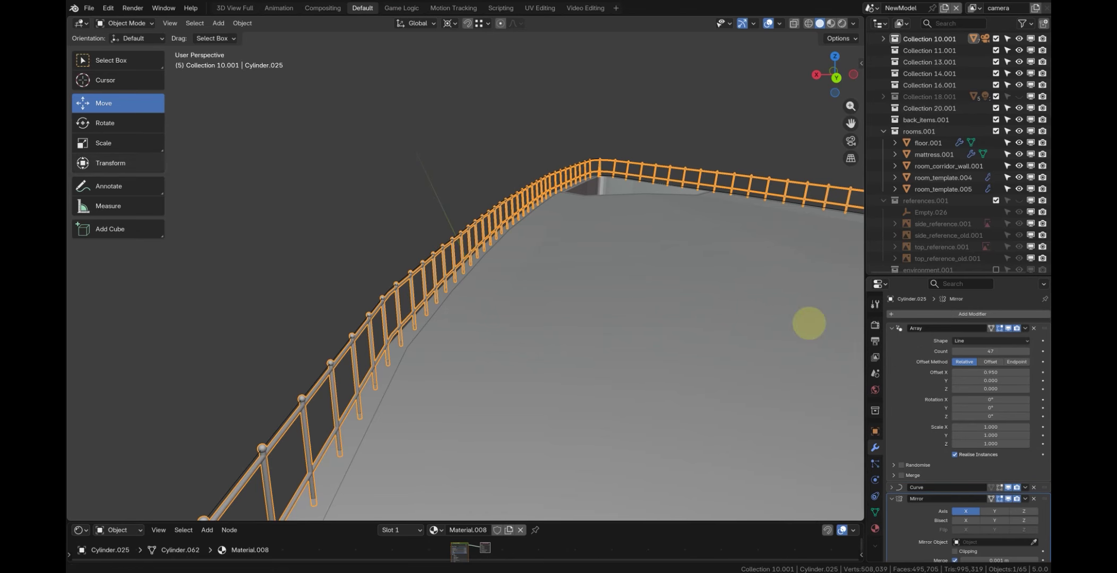
Examine the mirrored railing around the whole bow deck in rendered shading, from close-up and from a distance
scroll(465, 279, down, 3)
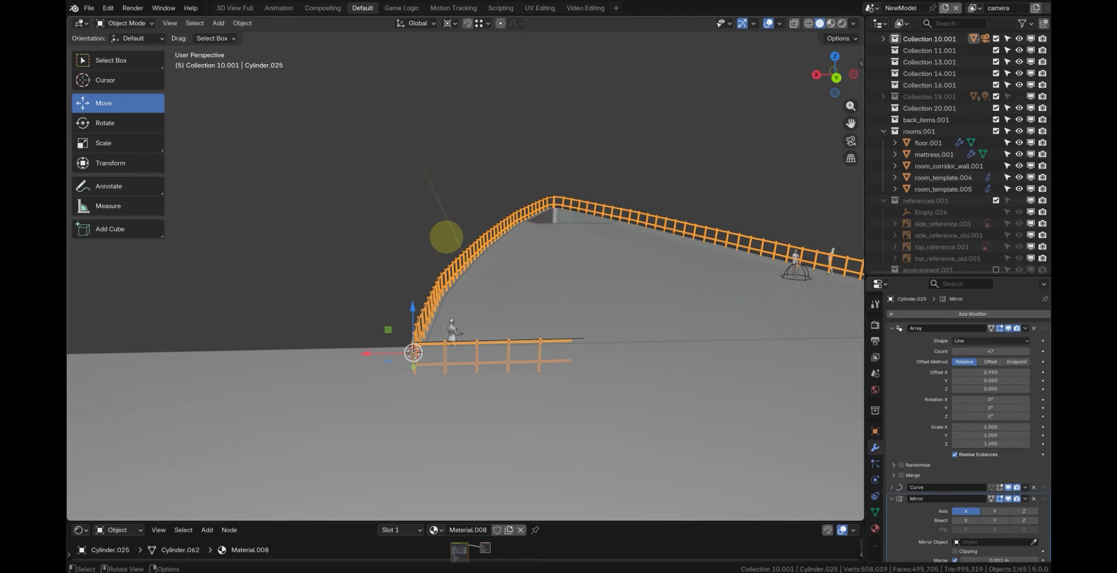
scroll(447, 238, down, 3)
middle_drag(548, 234, 608, 239)
middle_drag(497, 243, 566, 232)
middle_drag(375, 236, 398, 249)
shift+middle_drag(653, 219, 743, 190)
shift+middle_drag(408, 181, 570, 172)
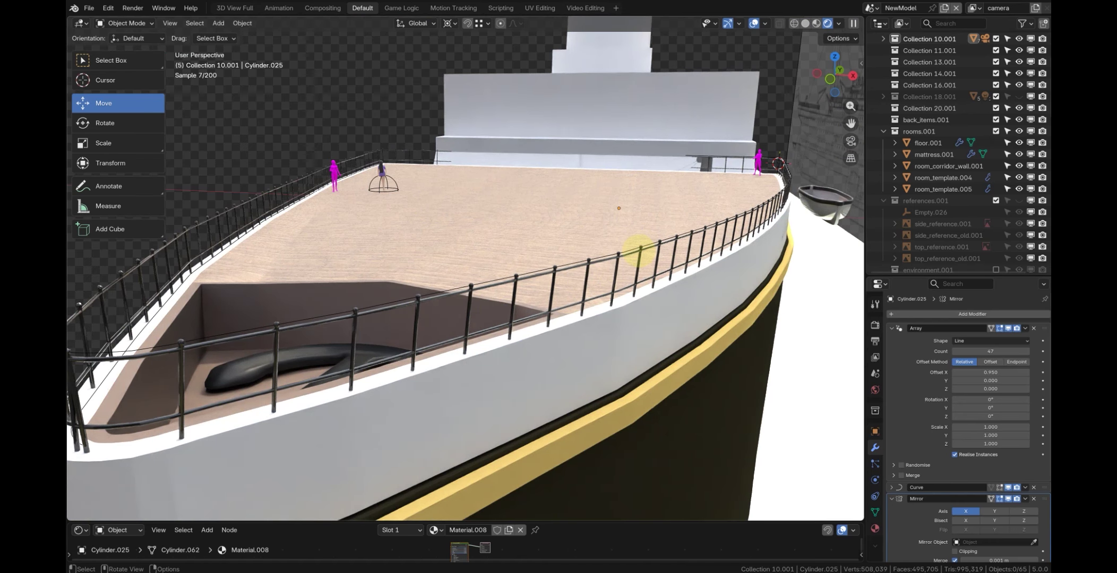
middle_drag(511, 236, 457, 209)
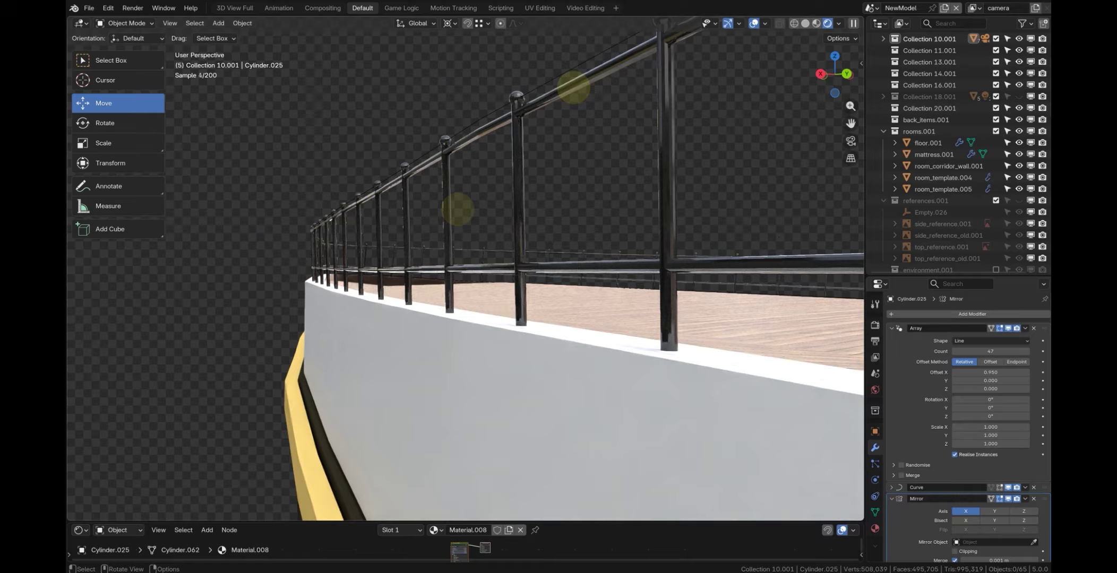
middle_drag(444, 196, 387, 261)
scroll(491, 217, down, 10)
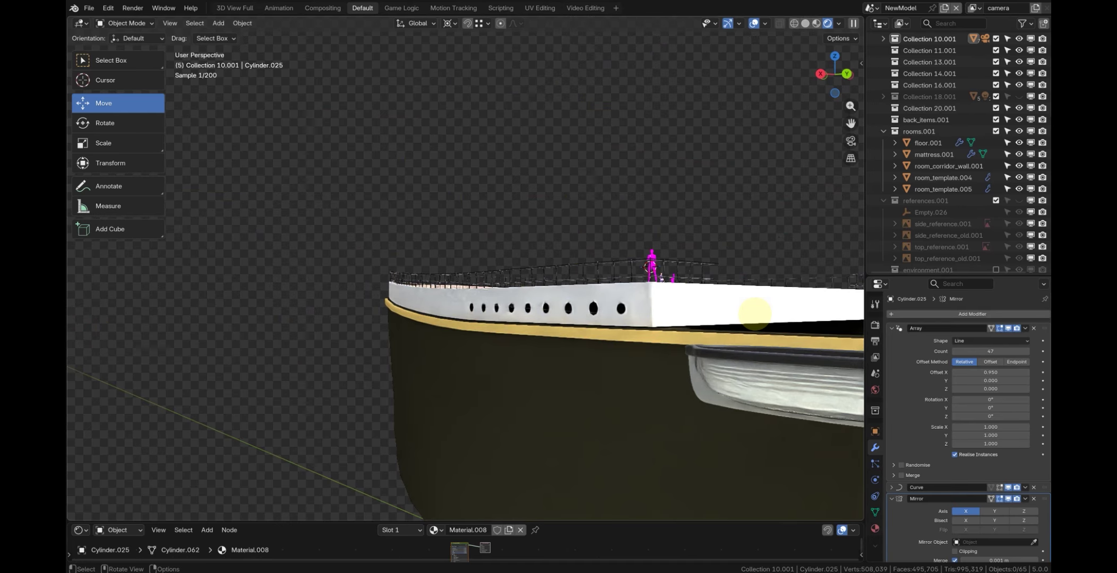
scroll(525, 397, up, 8)
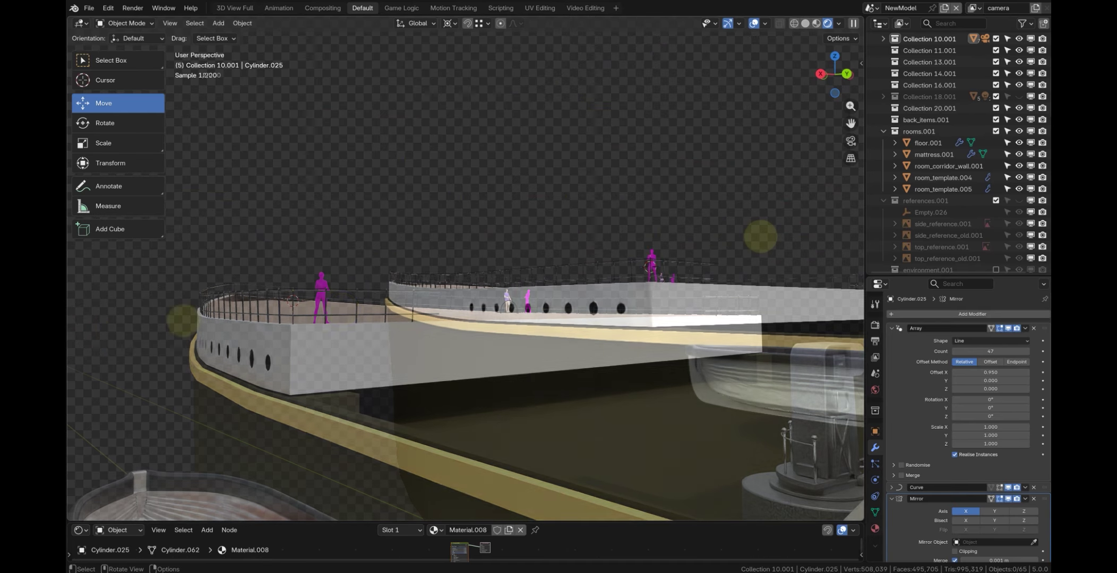